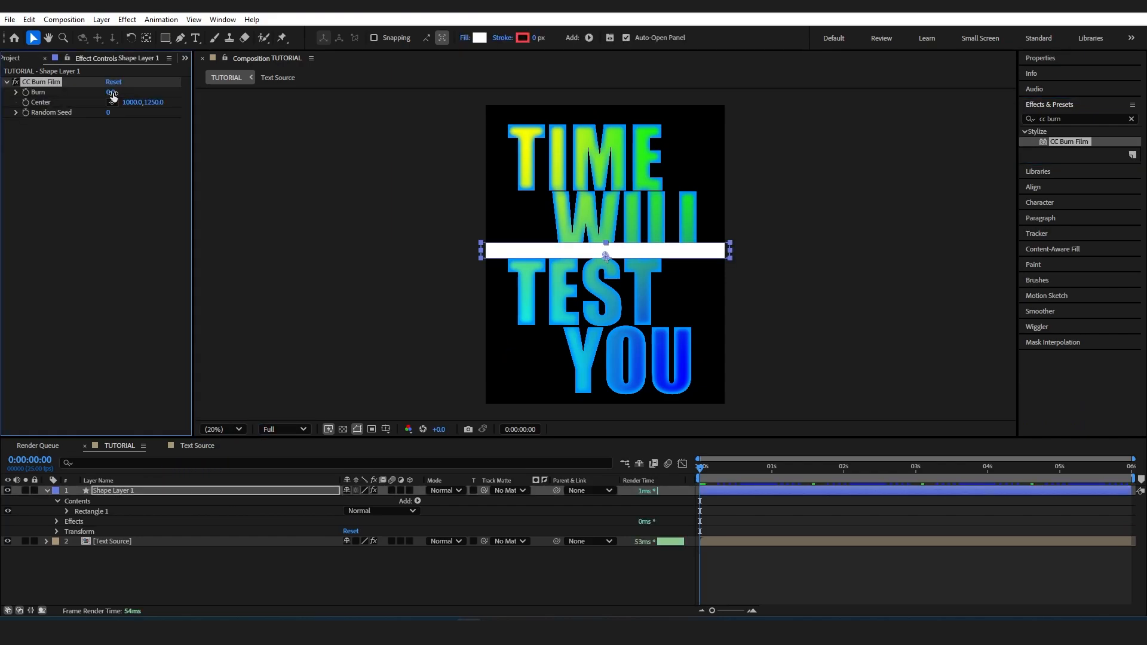
- Set CC Burn Film on the white bar to Burn 21.0 and Random Seed 1850, and preview the composition
mouse_move(112, 94)
mouse_down()
mouse_move(141, 94)
mouse_move(125, 113)
mouse_move(174, 113)
mouse_move(159, 114)
mouse_up()
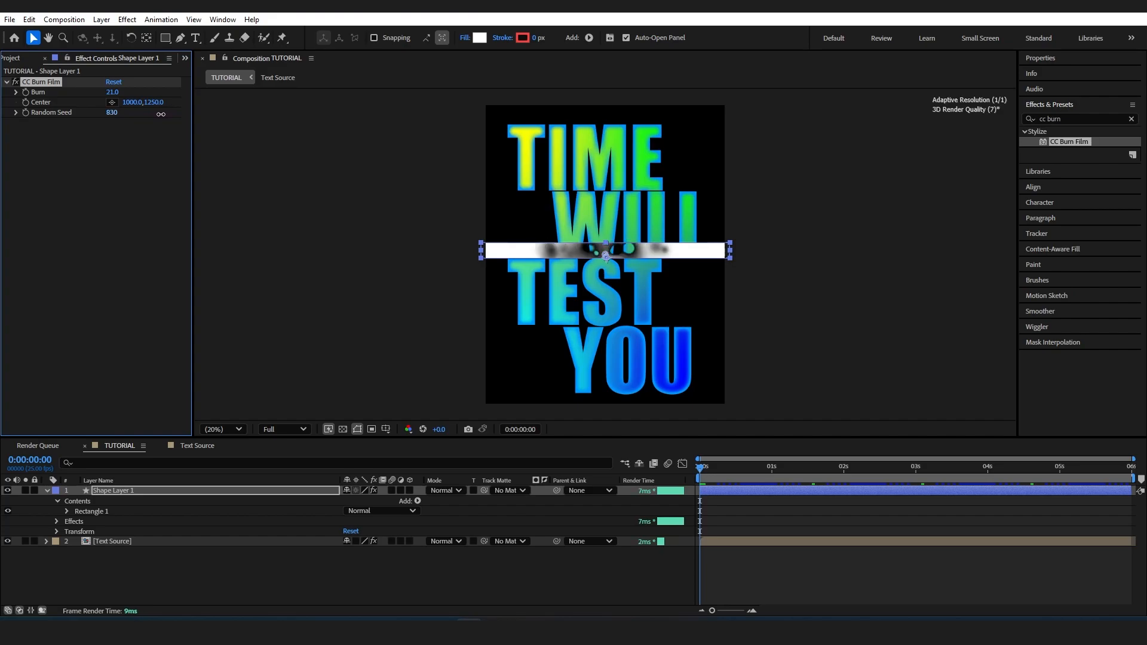
drag(703, 470, 696, 482)
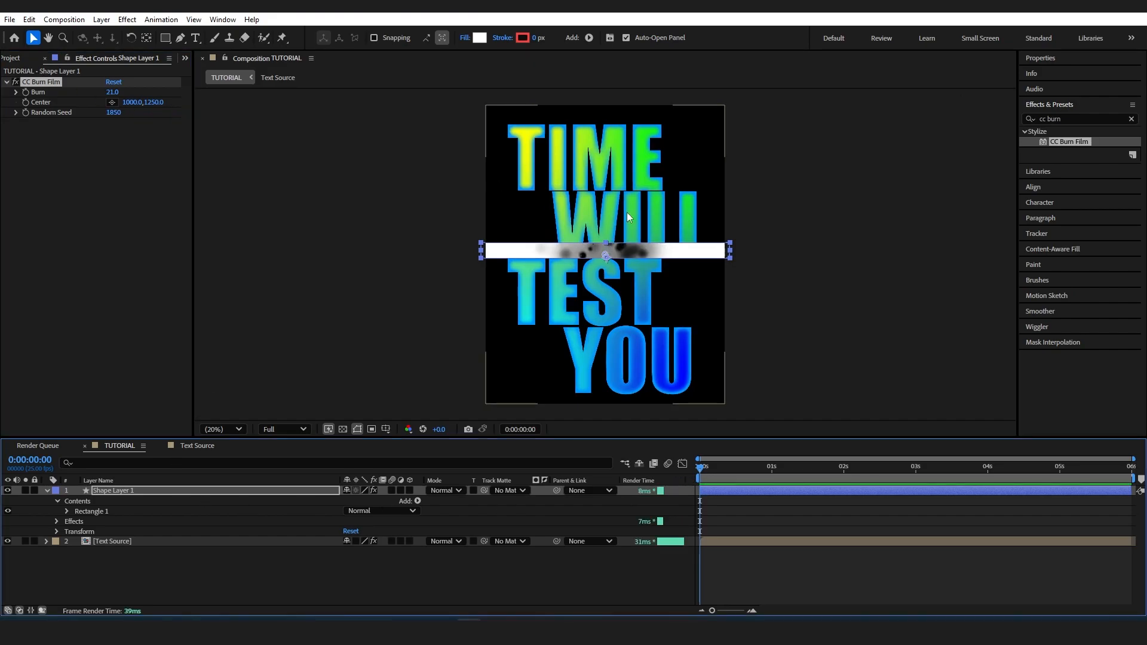
key(space)
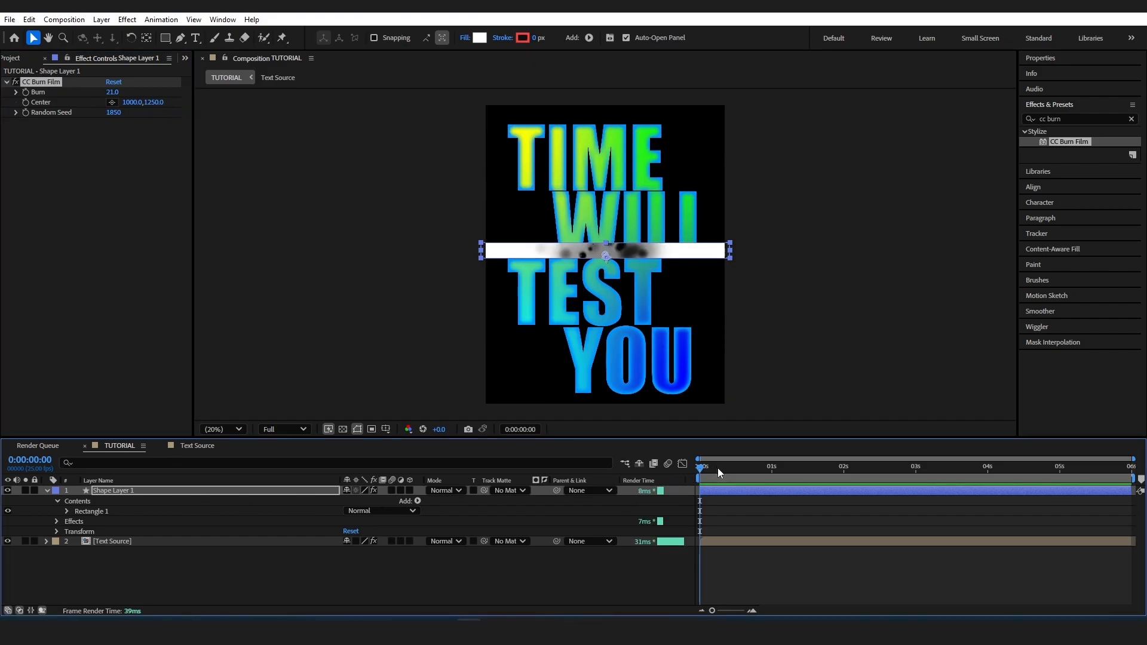
- Pre-compose Shape Layer 1 as "Circle Precomp Tutorial", moving all attributes into the new composition
right_click(120, 490)
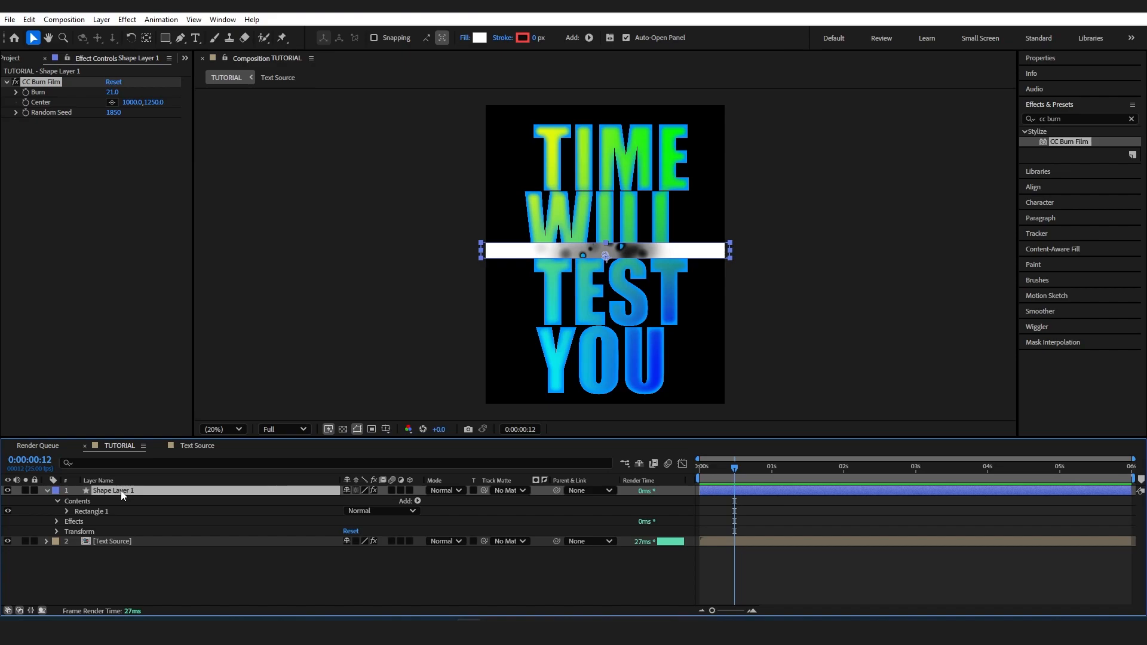
click(146, 410)
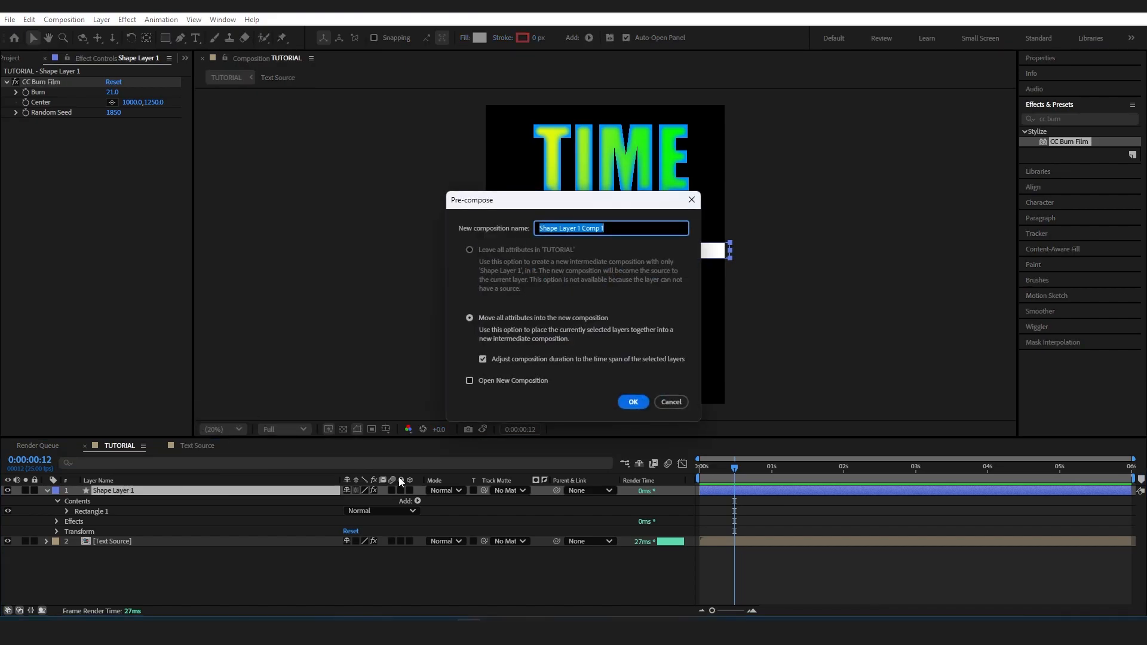
text(Circle Precomp Tutorial)
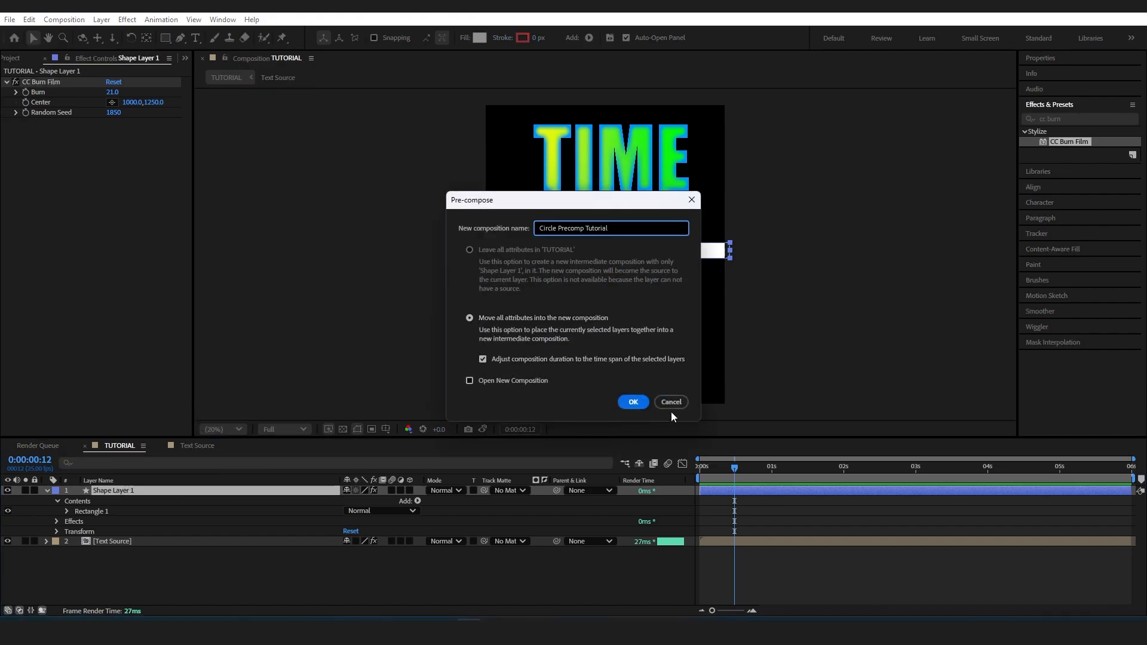
click(633, 401)
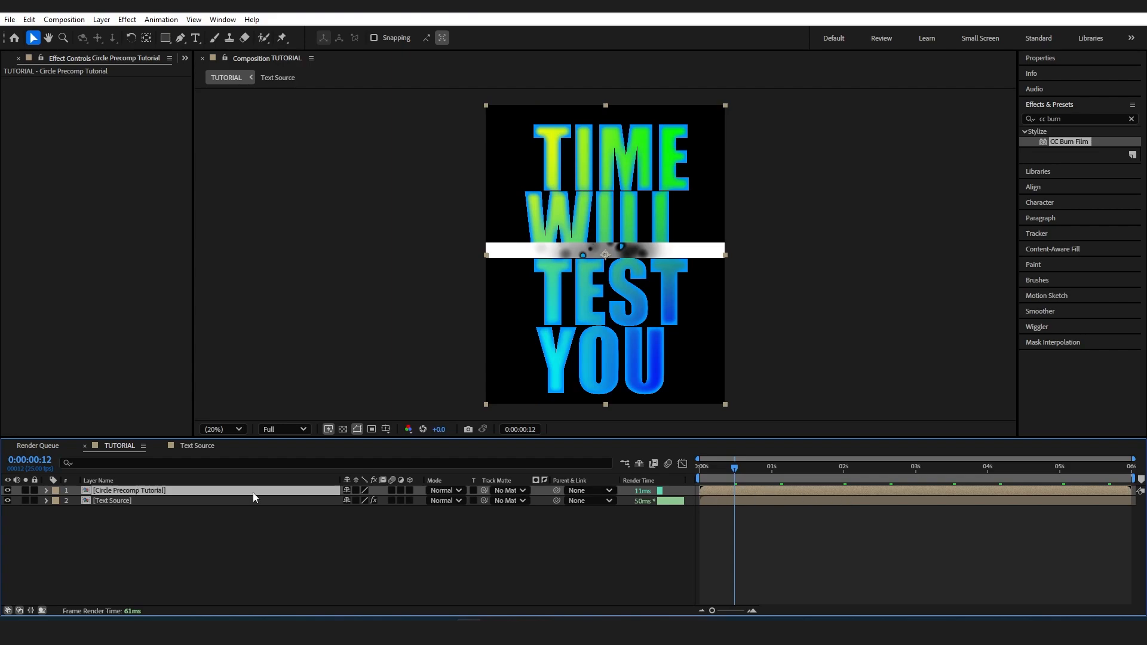
- Open the Circle Precomp Tutorial composition and extend its duration to 20 seconds
double_click(167, 491)
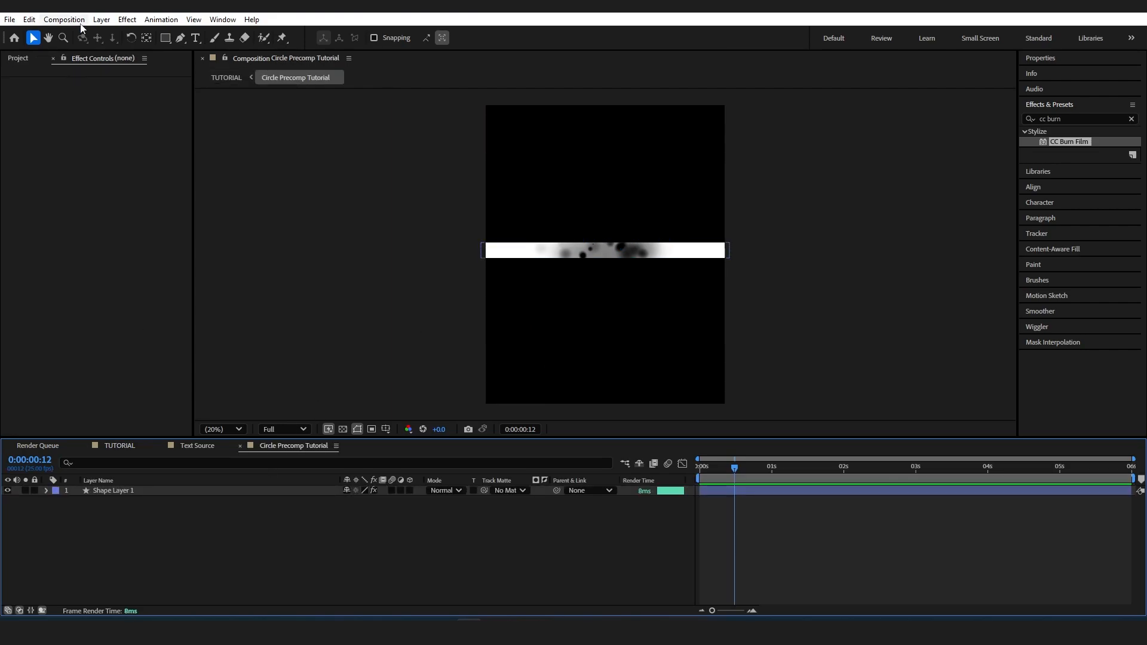
click(64, 20)
click(84, 51)
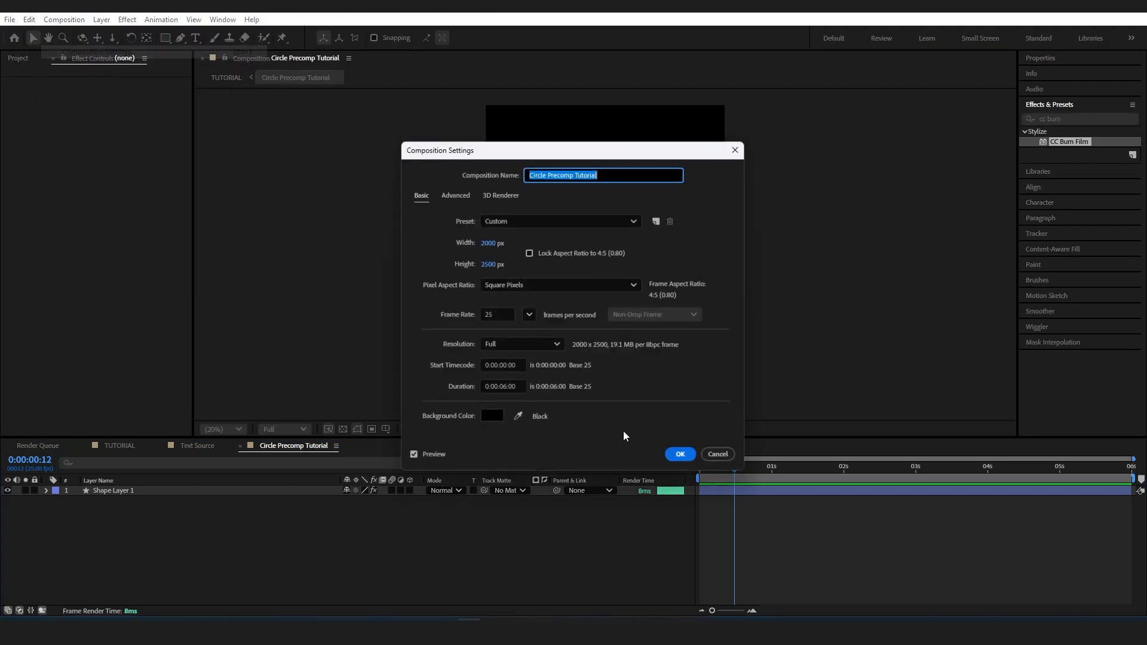
click(502, 388)
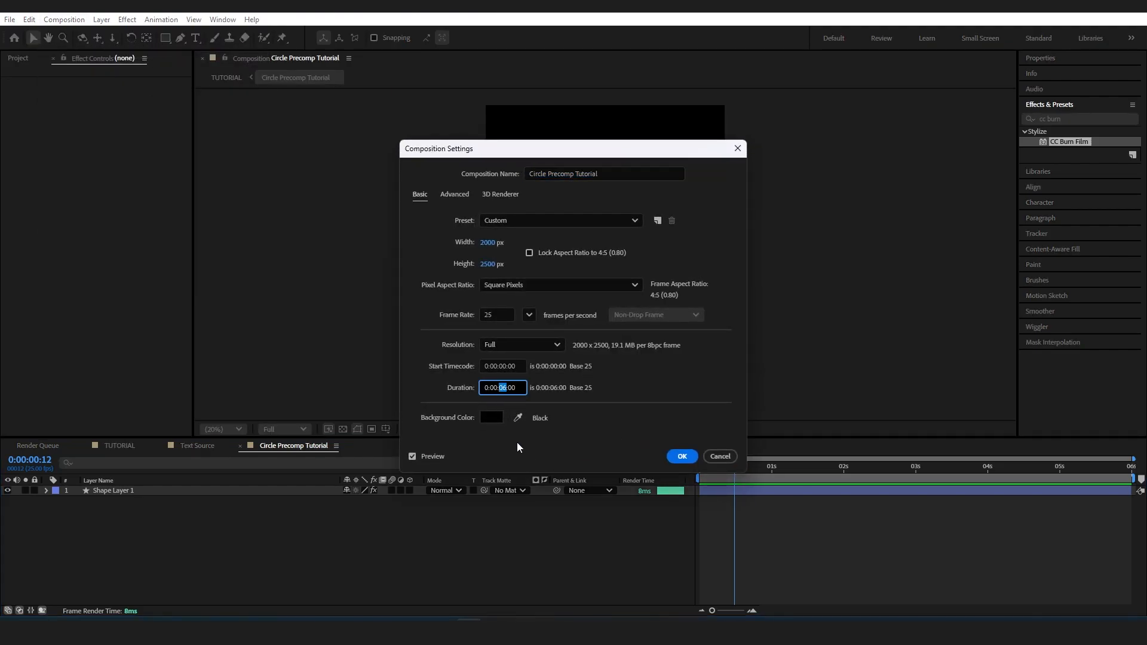
click(681, 457)
- Extend Shape Layer 1 to the end of the precomp's timeline, and return to the TUTORIAL composition, closing the precomp
click(738, 610)
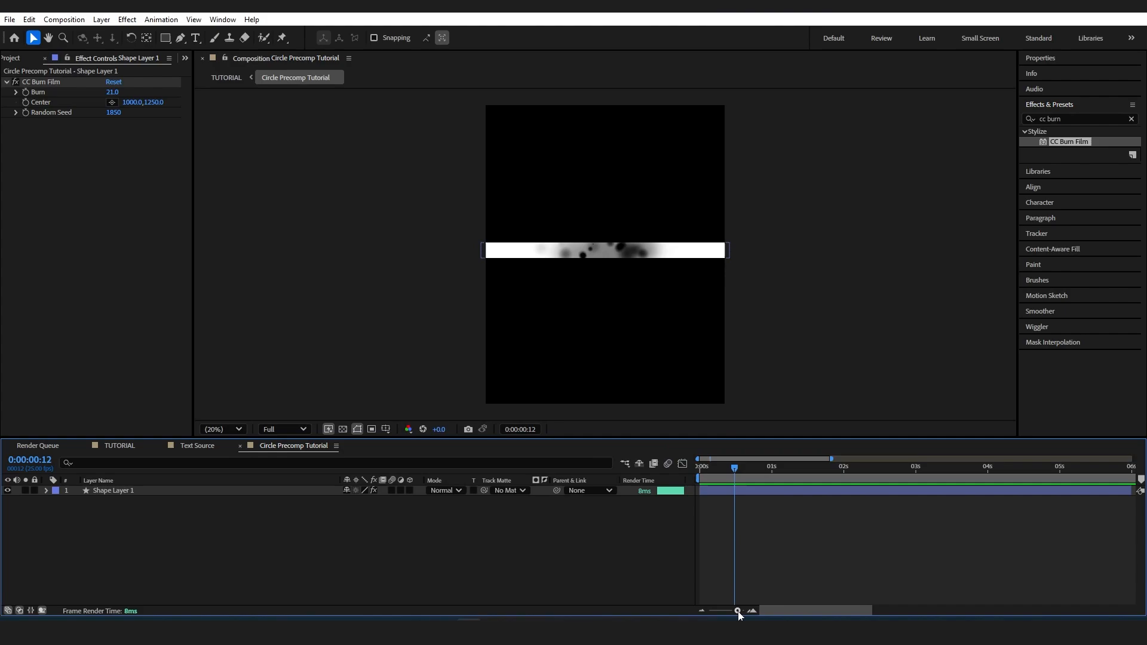
drag(738, 612, 701, 610)
drag(830, 491, 1135, 495)
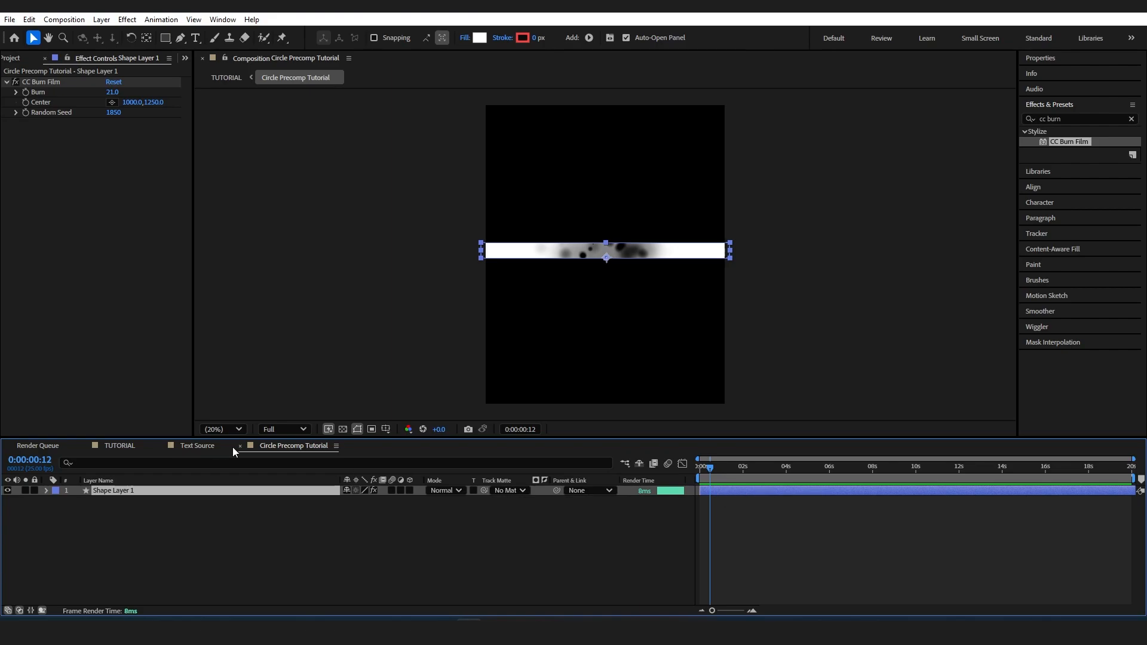
click(129, 448)
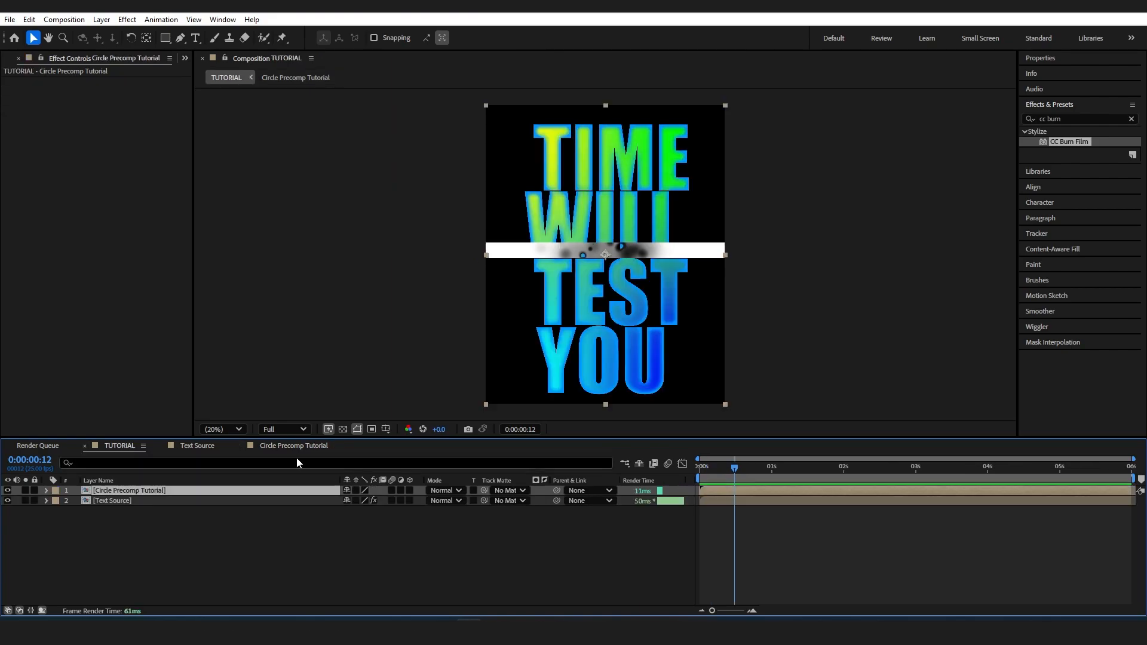
click(241, 446)
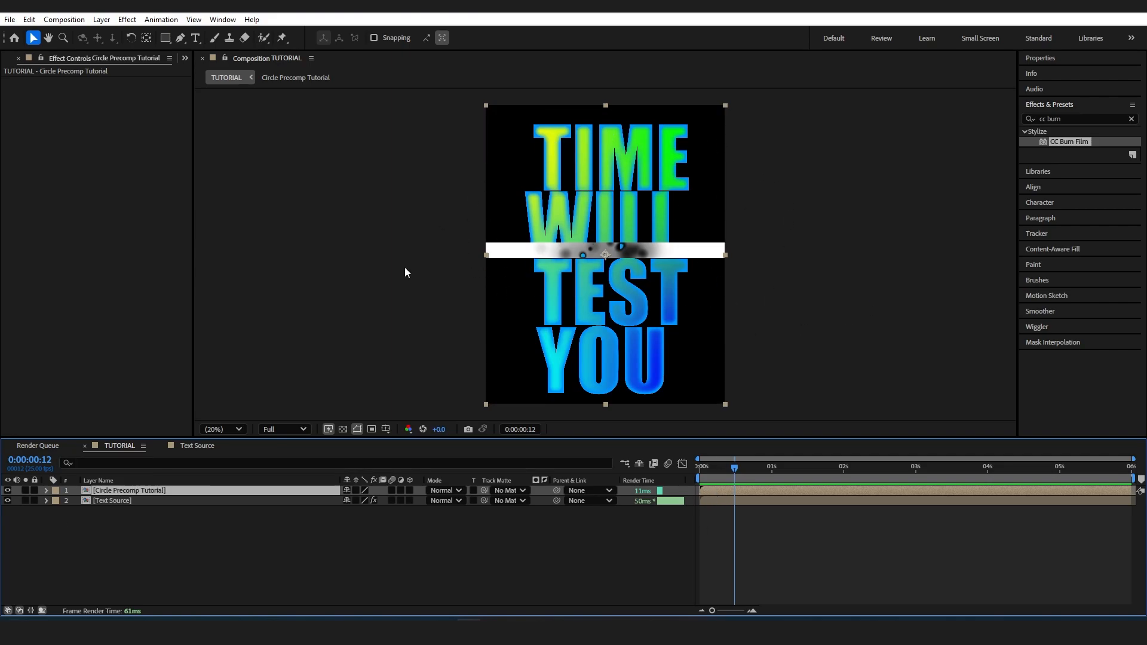
- Find the CC Cylinder effect and apply it to the Circle Precomp Tutorial layer
click(1068, 118)
click(1072, 117)
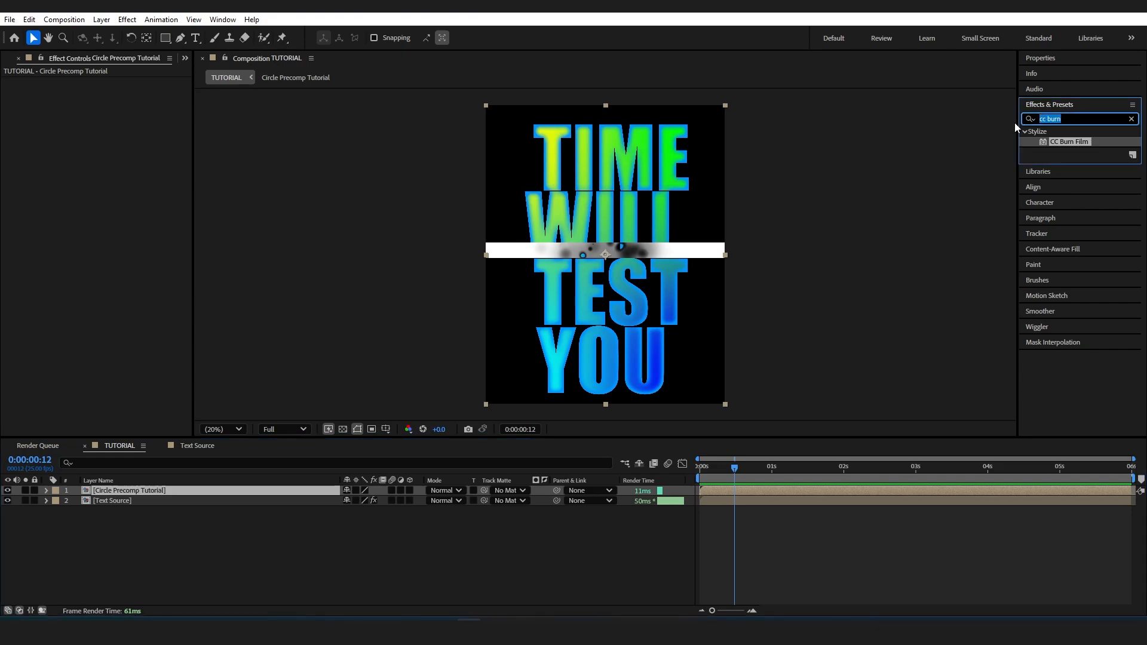
text(cc c)
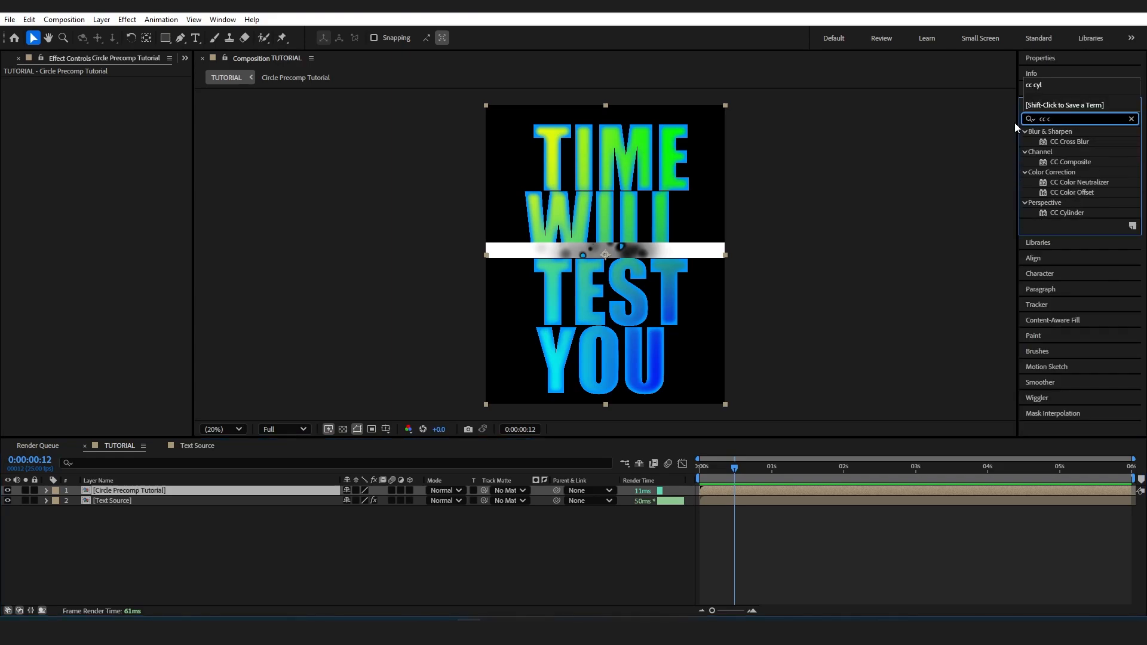
click(1075, 213)
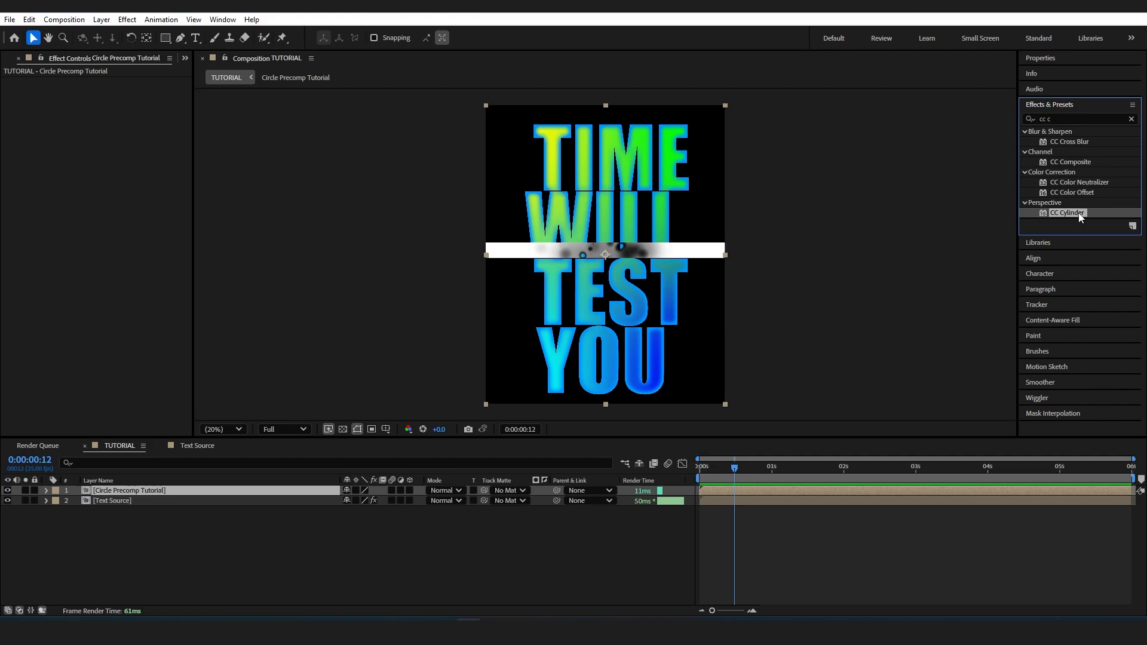
drag(1080, 216, 190, 489)
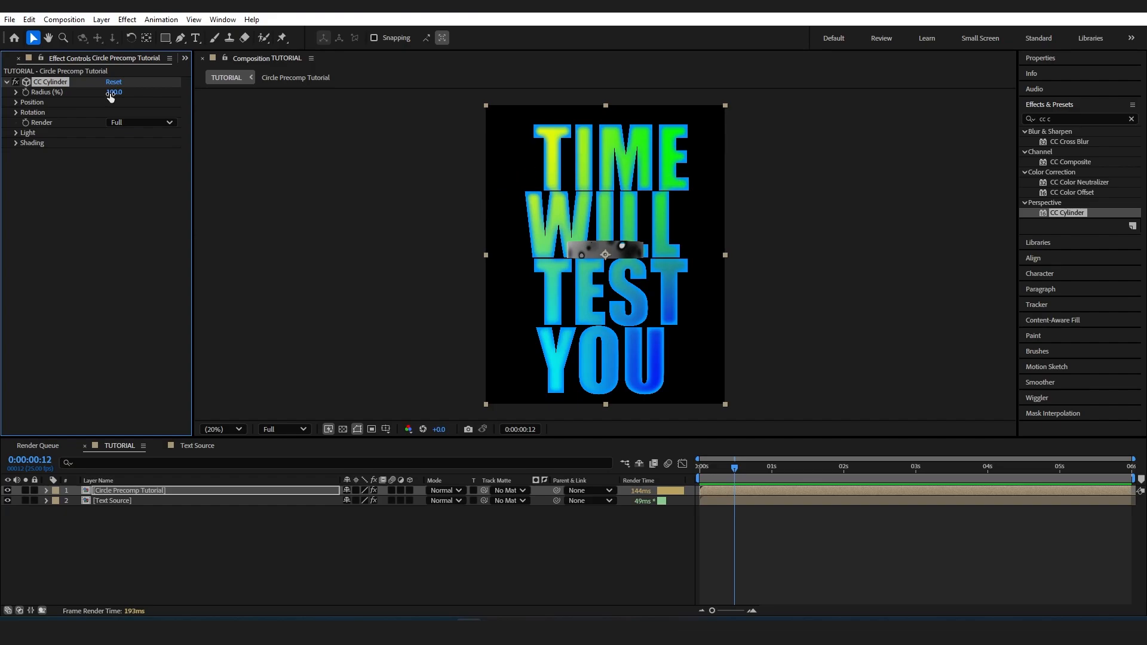
- Set the cylinder's Radius to 253% and its Rotation X to 17° to form a tilted ring
drag(110, 92, 212, 103)
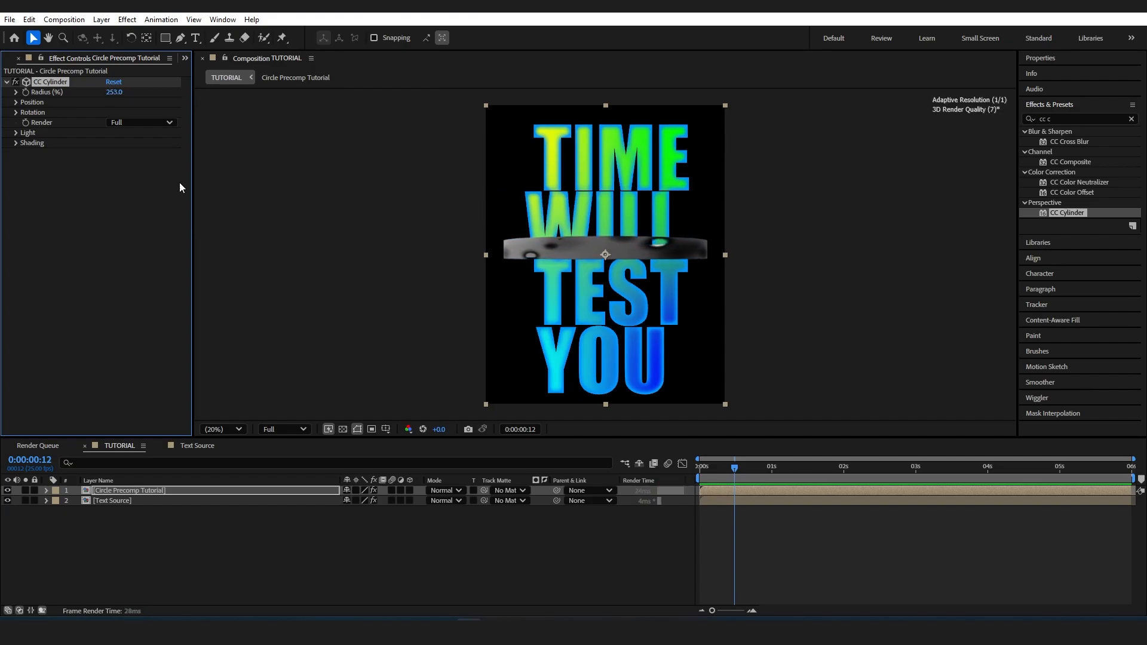
click(16, 112)
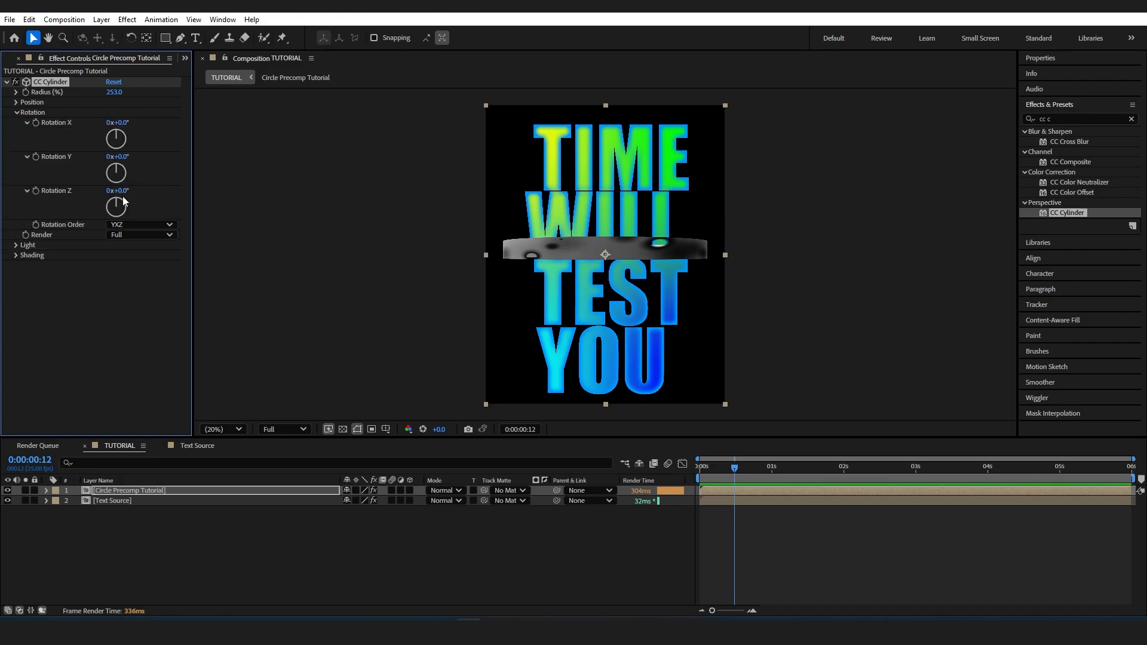
drag(119, 122, 136, 123)
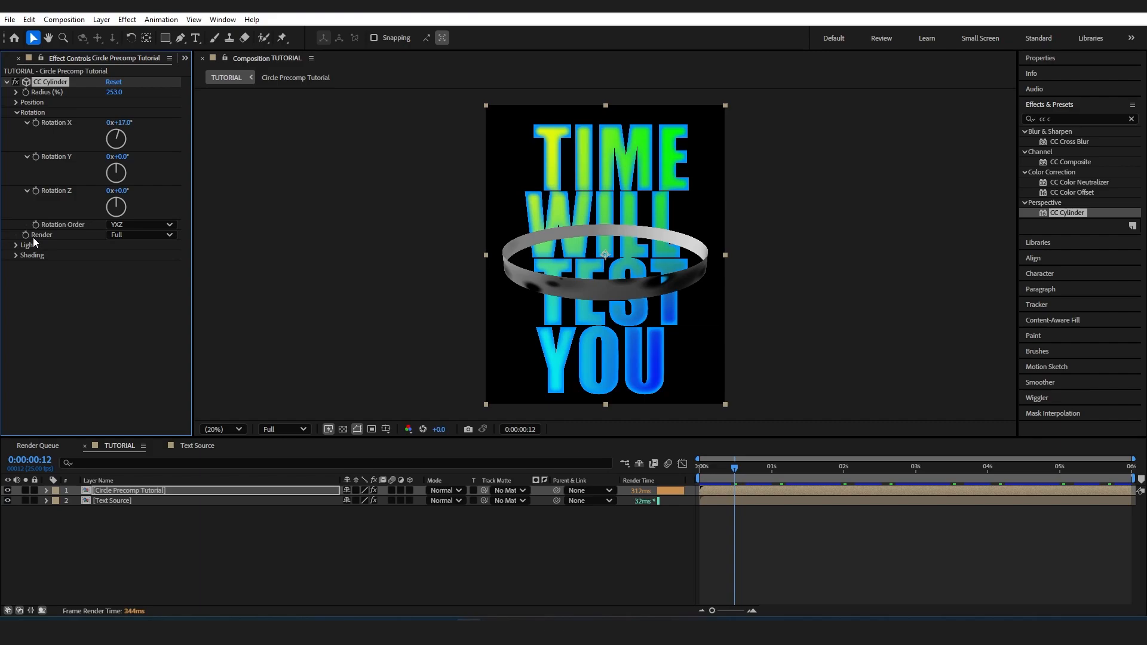
- Compare the Outside and Inside render modes of CC Cylinder, and leave Render set to Outside
click(120, 235)
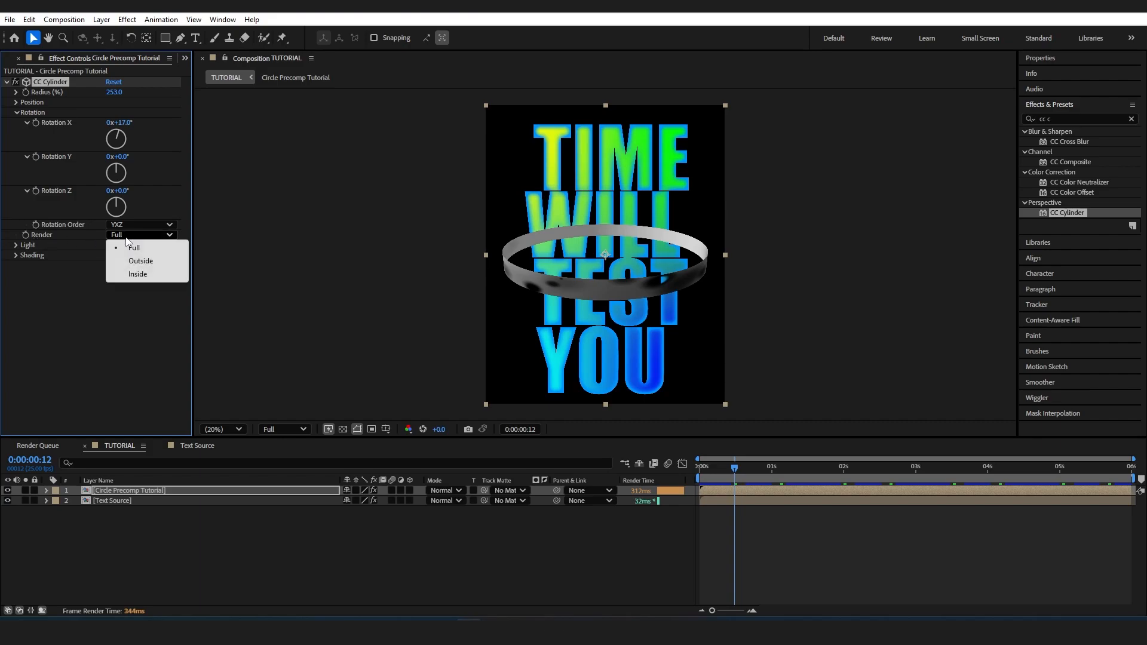
click(153, 266)
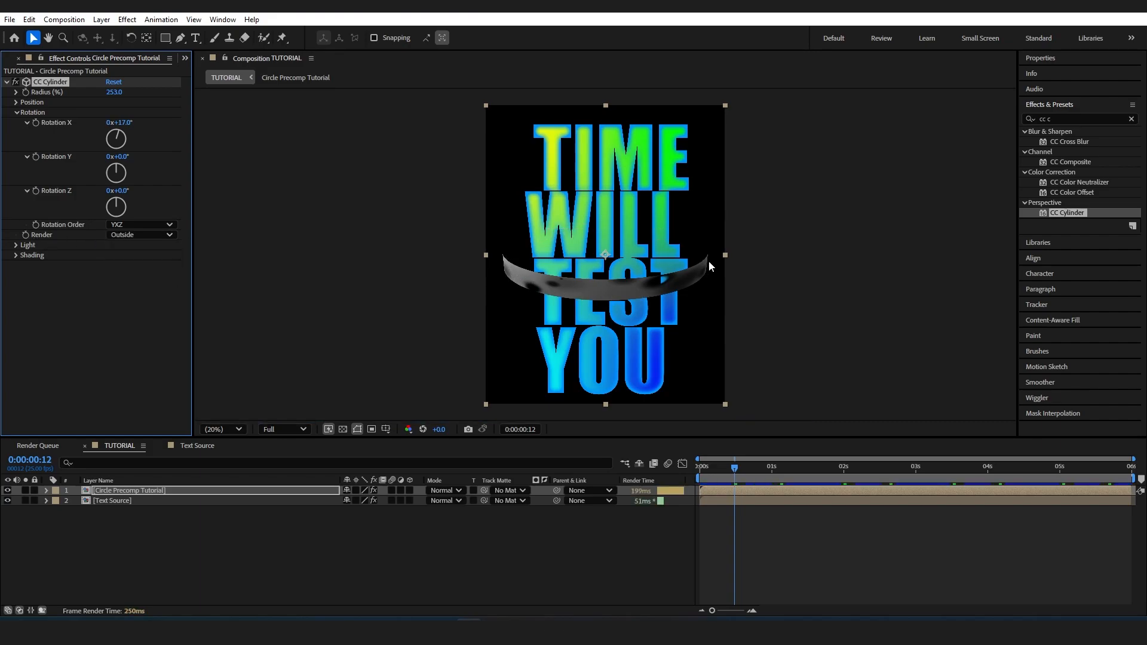
click(170, 235)
click(152, 273)
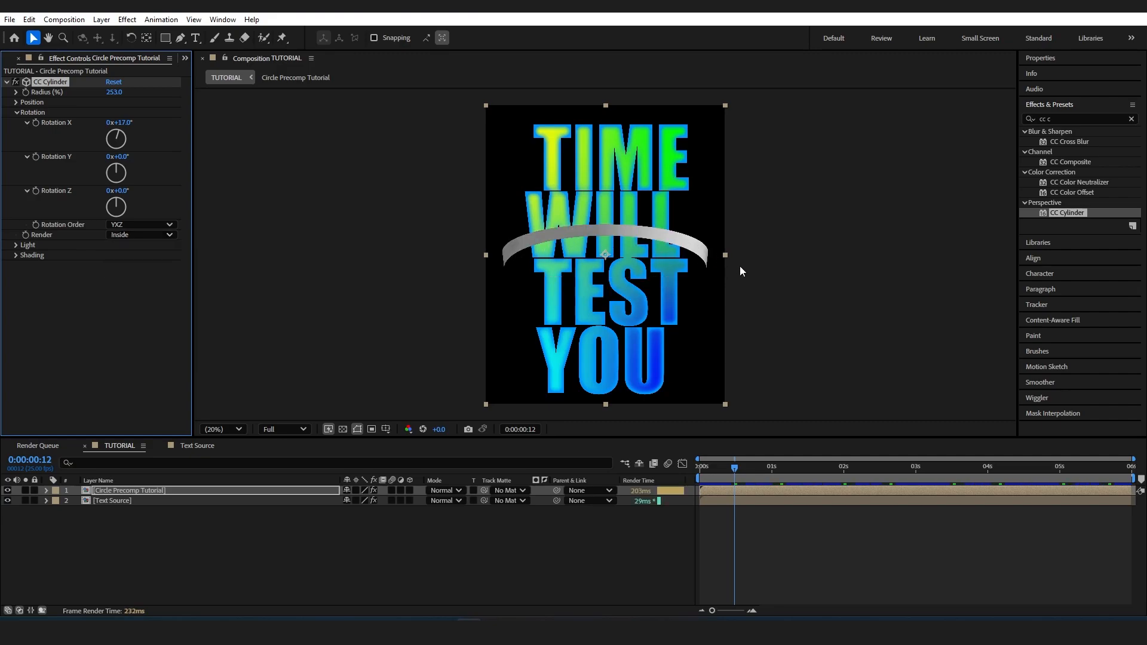
click(120, 235)
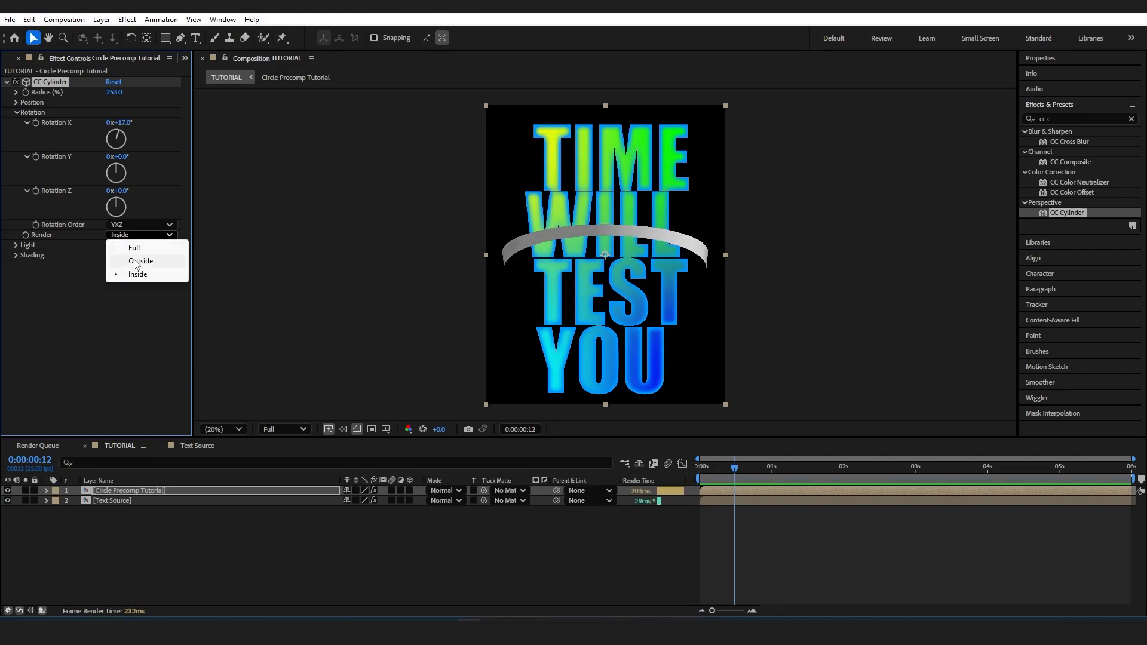
click(137, 260)
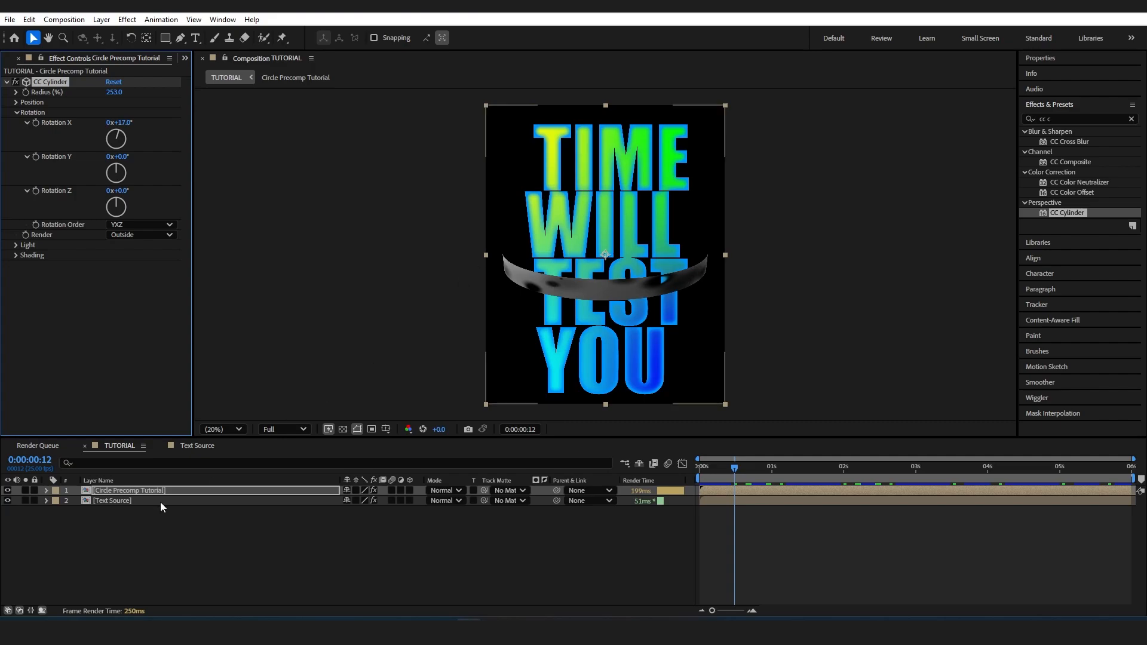
- Duplicate the Circle Precomp Tutorial layer and set the upper copy's CC Cylinder Render to Inside
click(134, 491)
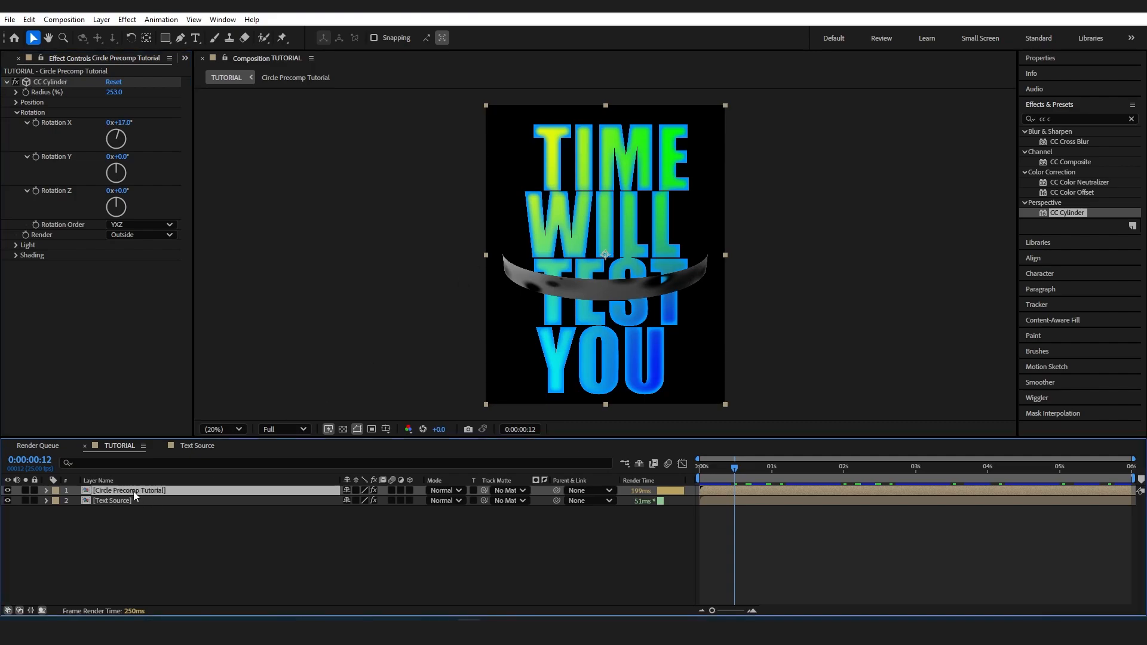
key(ctrl+d)
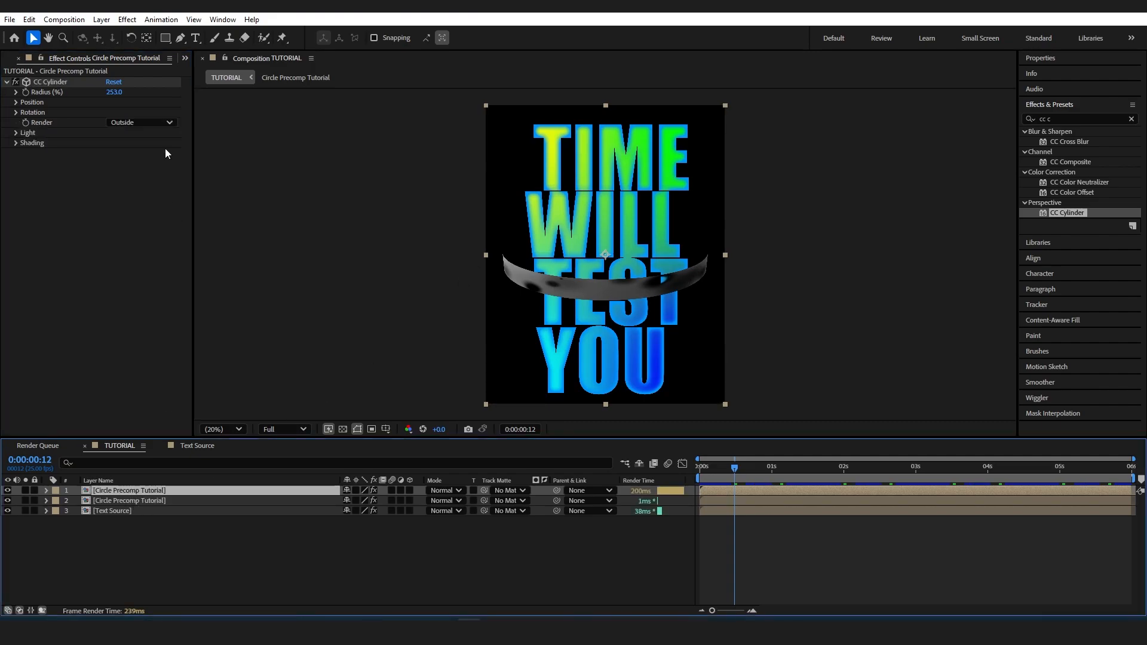
click(156, 122)
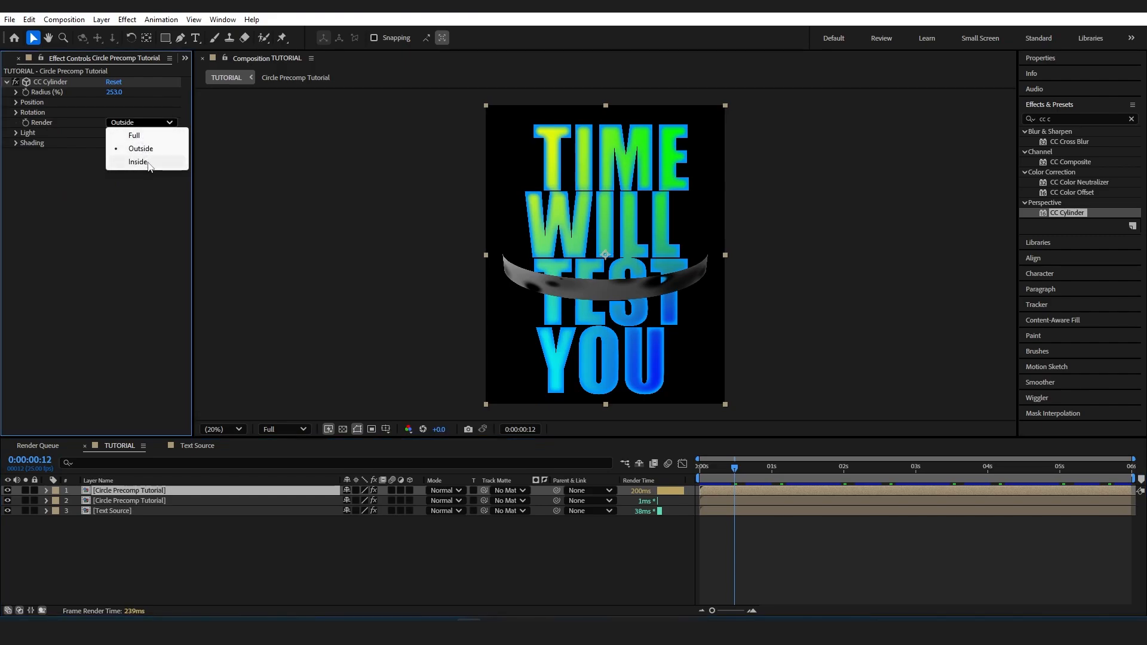
click(138, 162)
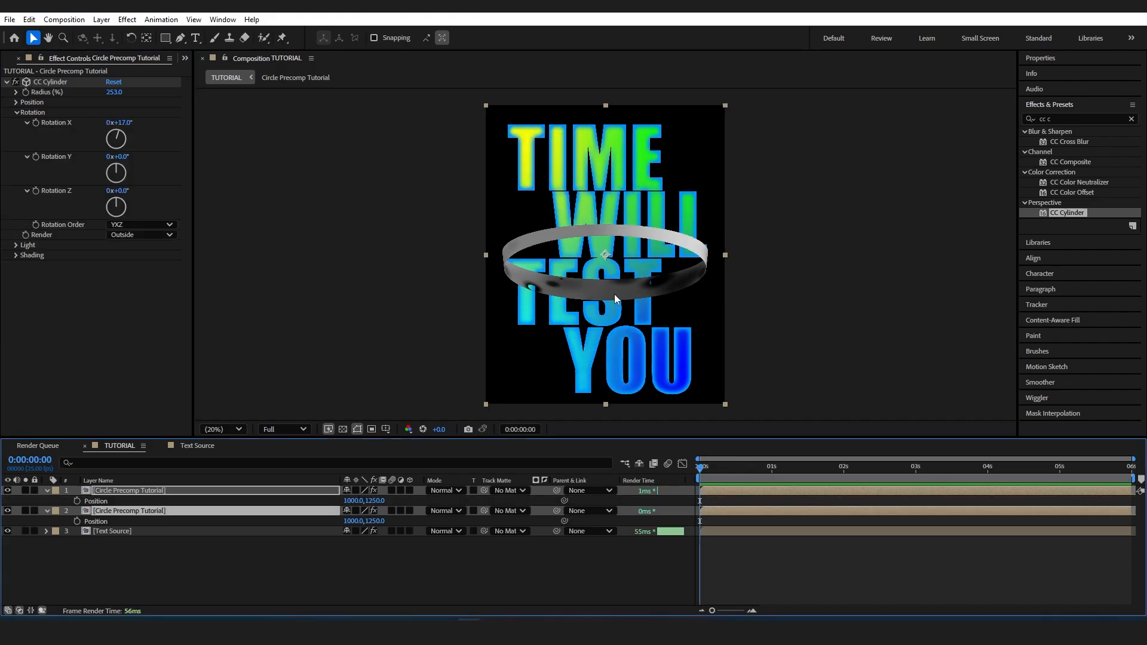
- Move both ring layers up to position 1024, 611 and set CC Cylinder Rotation X to 30° on each
drag(614, 294, 617, 219)
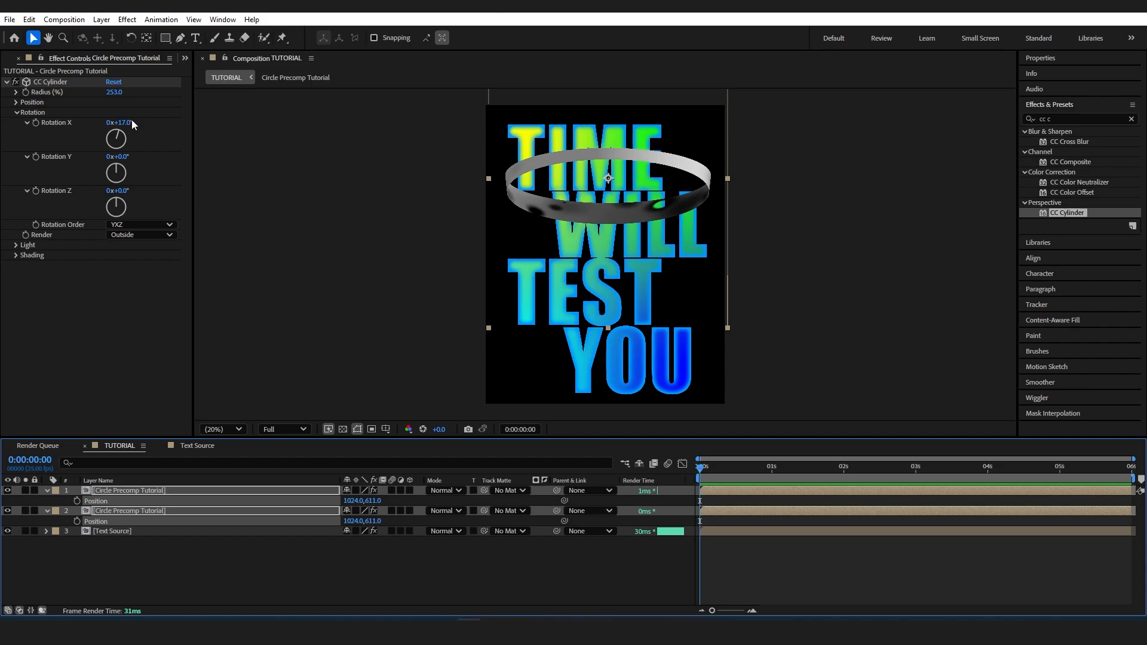
mouse_move(128, 122)
mouse_down()
mouse_move(141, 121)
mouse_move(129, 119)
mouse_up()
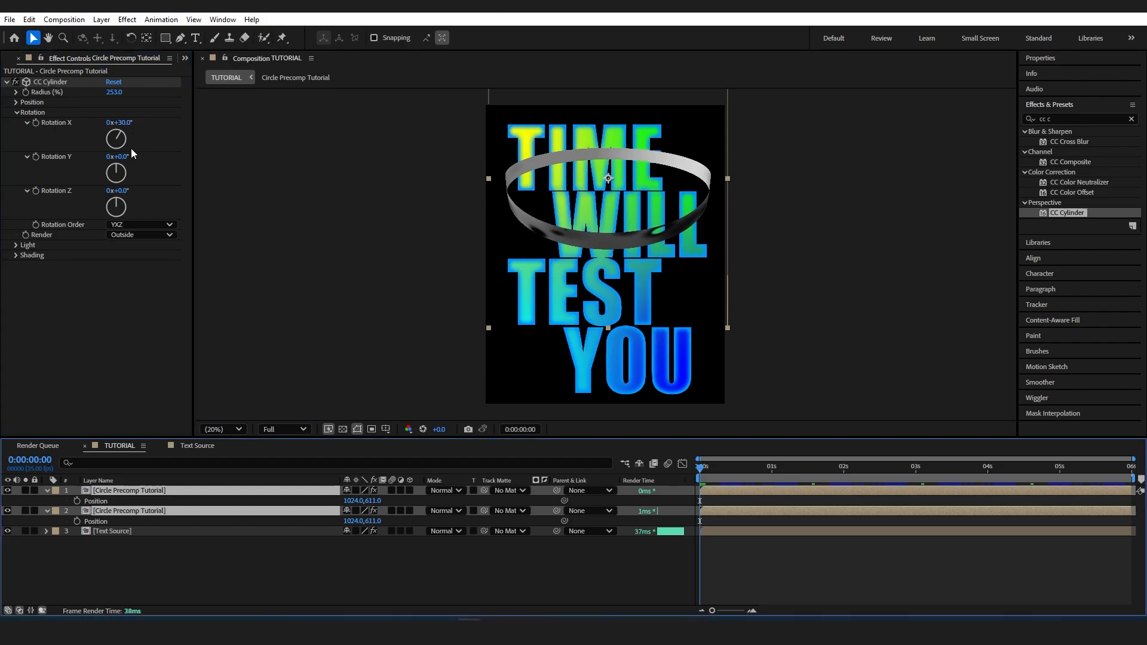
click(132, 556)
click(160, 491)
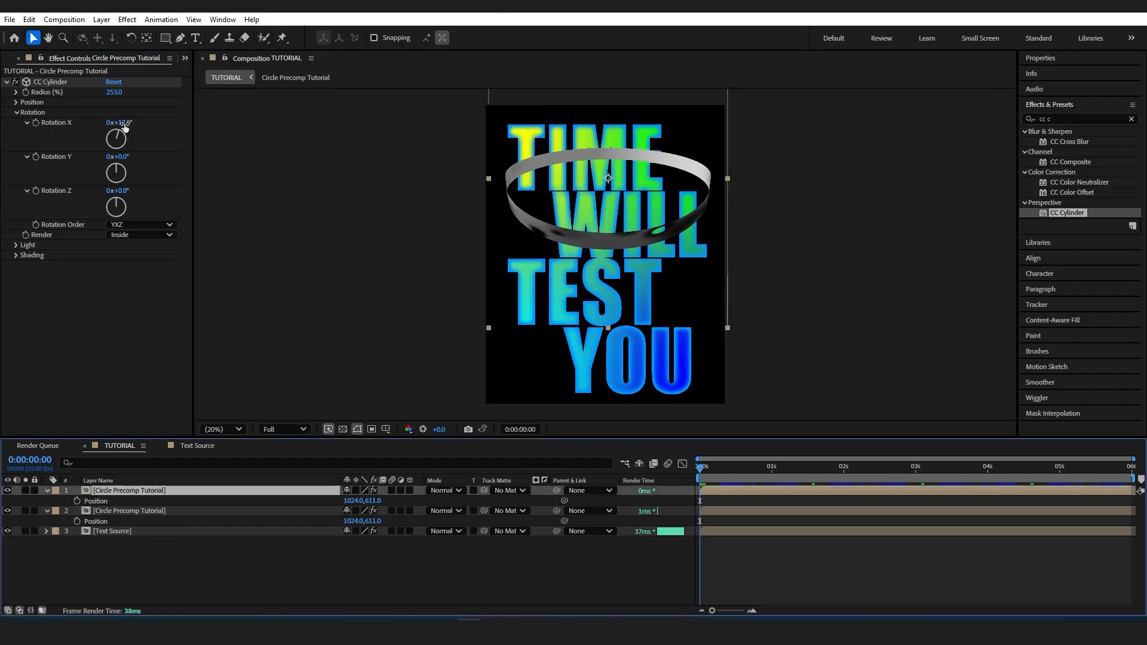
drag(124, 123, 130, 122)
mouse_move(699, 469)
mouse_down()
mouse_move(778, 471)
mouse_move(690, 484)
mouse_up()
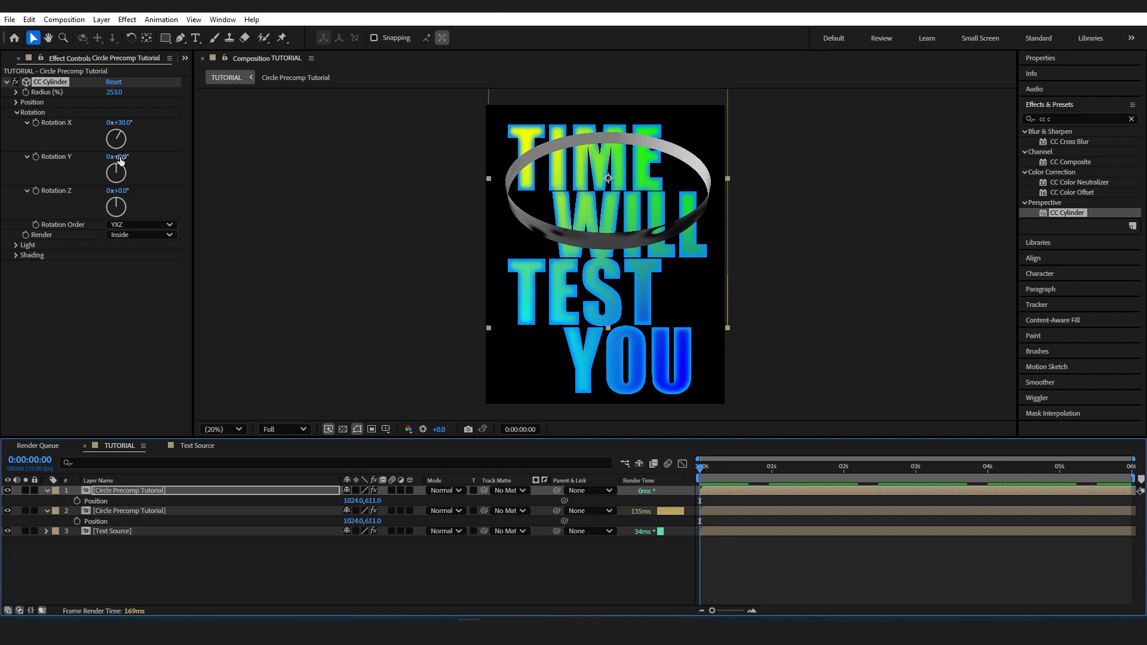
- Set CC Cylinder Rotation Y to 14.4° on the upper, Inside-rendered ring layer
mouse_move(119, 156)
mouse_down()
mouse_move(173, 167)
mouse_move(131, 167)
mouse_up()
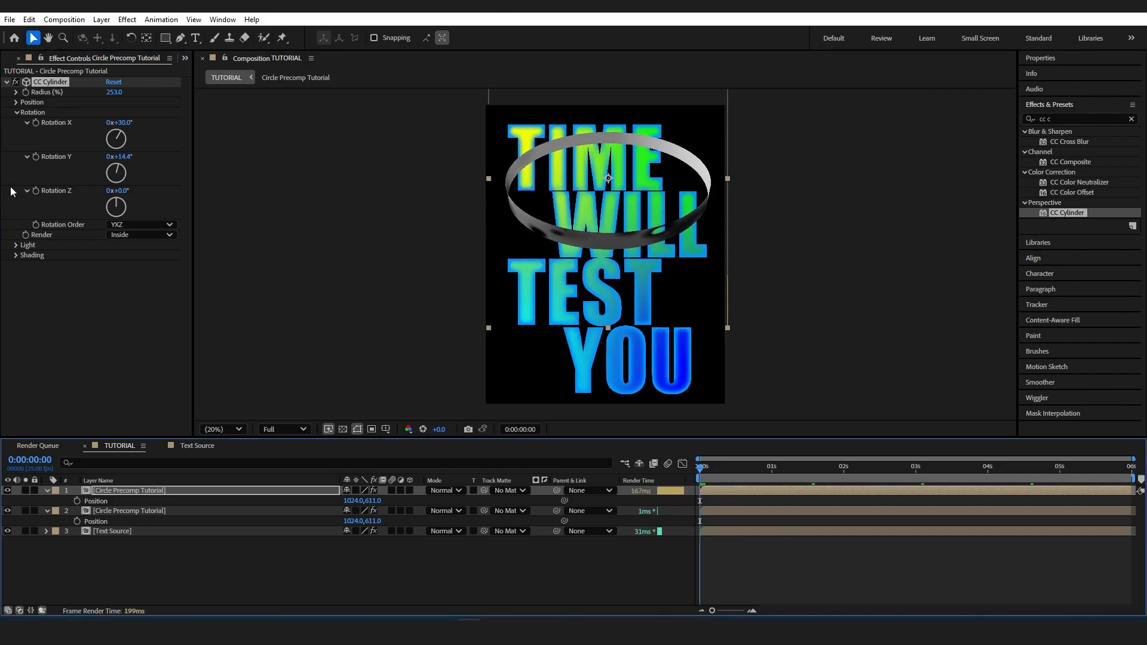
- Keyframe CC Cylinder Rotation Y on the upper ring from 14.4° at 0 seconds to a spun angle at about frame 20
click(36, 157)
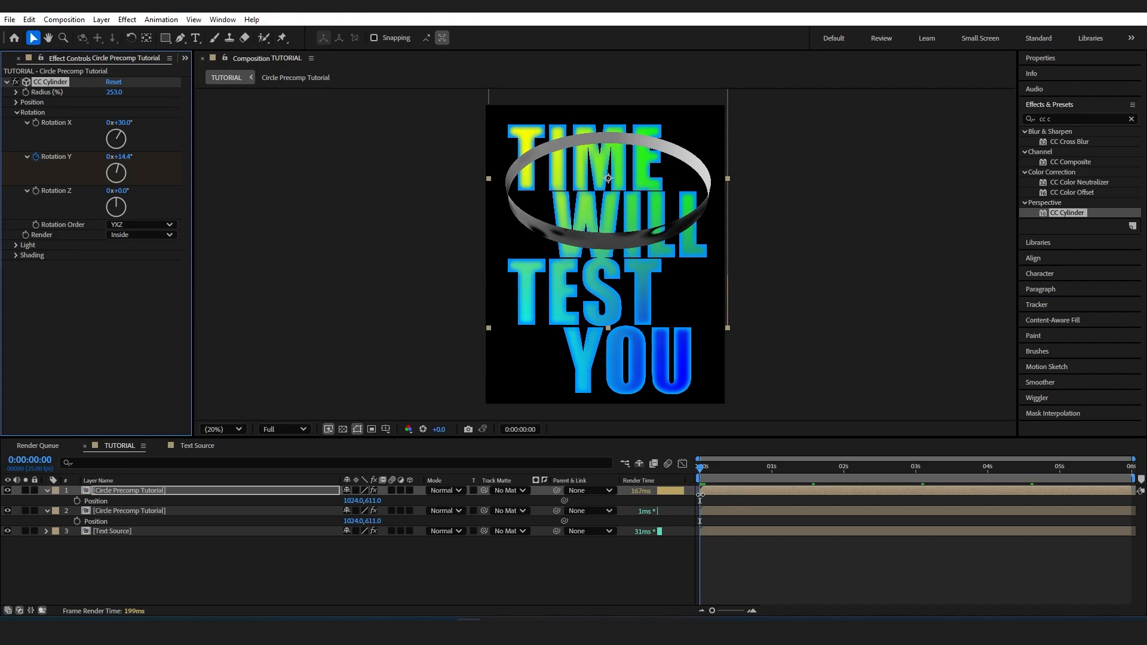
drag(699, 495, 757, 480)
drag(126, 157, 307, 179)
drag(702, 470, 699, 493)
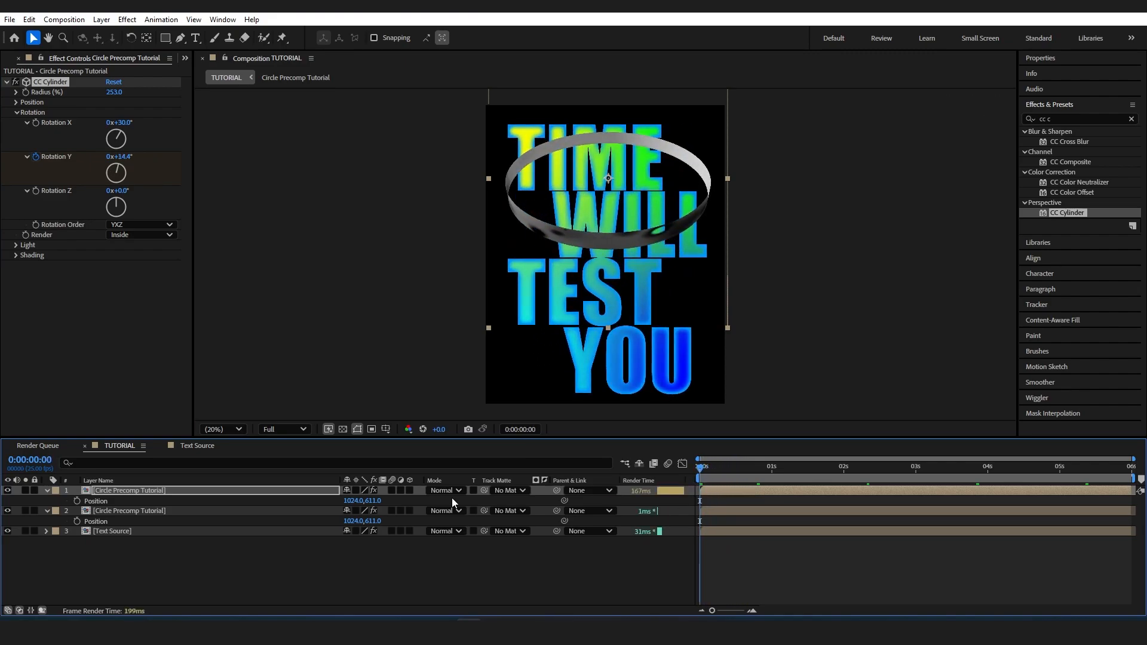
- Copy the upper ring's Rotation Y keyframes onto the lower ring's CC Cylinder Rotation Y and preview the spin
key(p)
key(u)
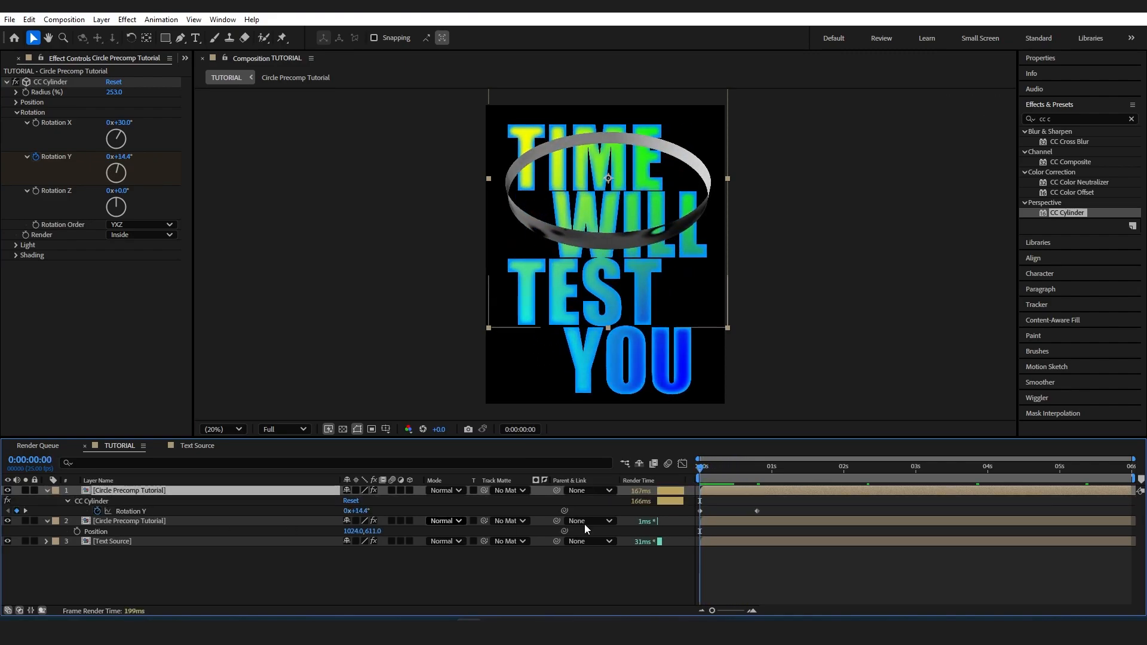
drag(796, 496, 693, 518)
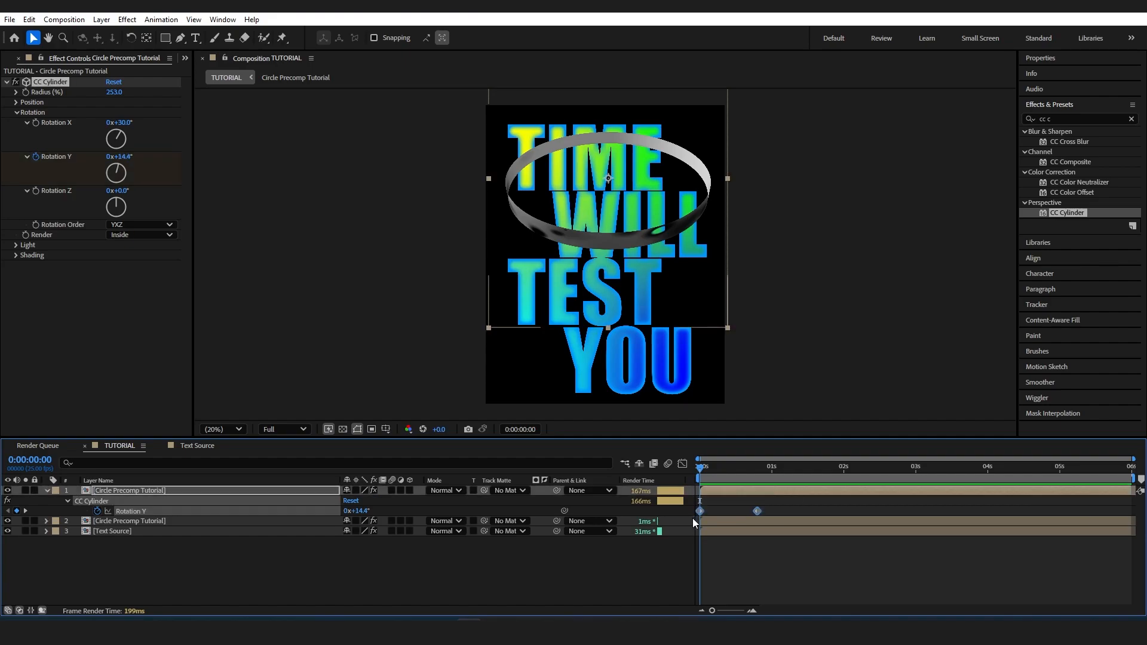
click(115, 521)
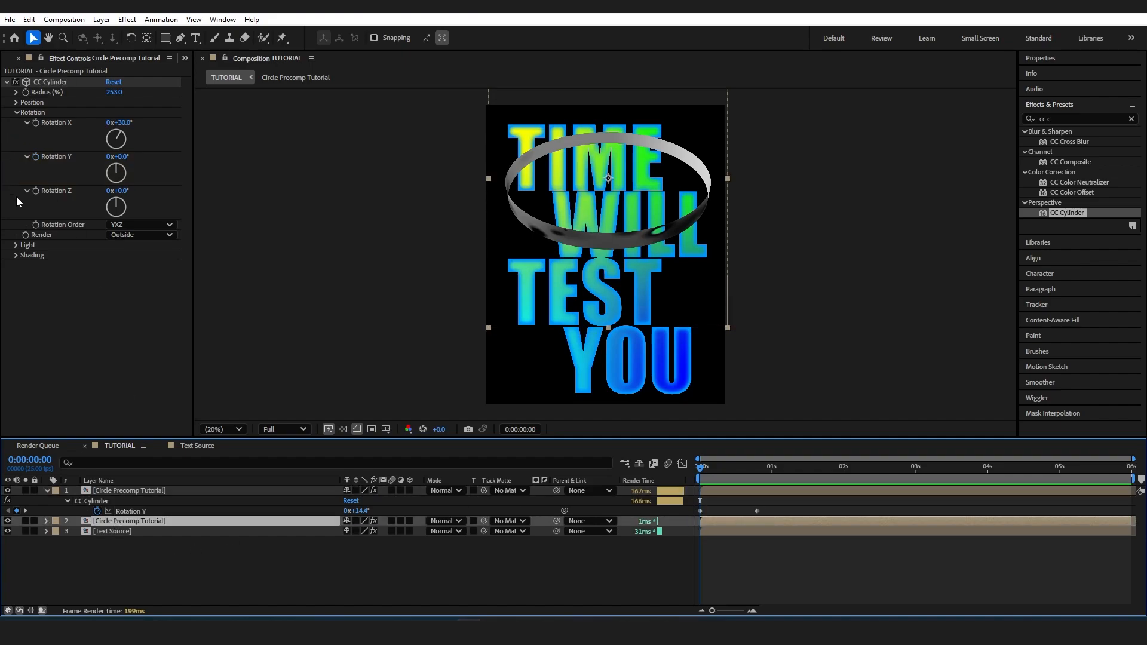
key(e)
click(117, 594)
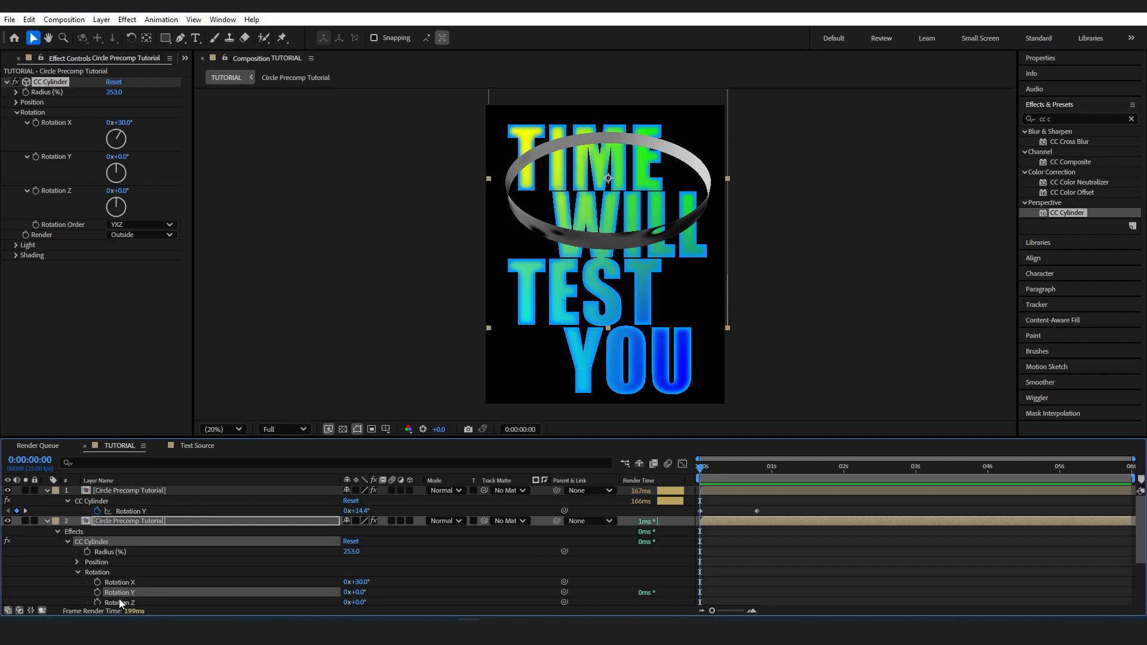
key(ctrl+v)
key(space)
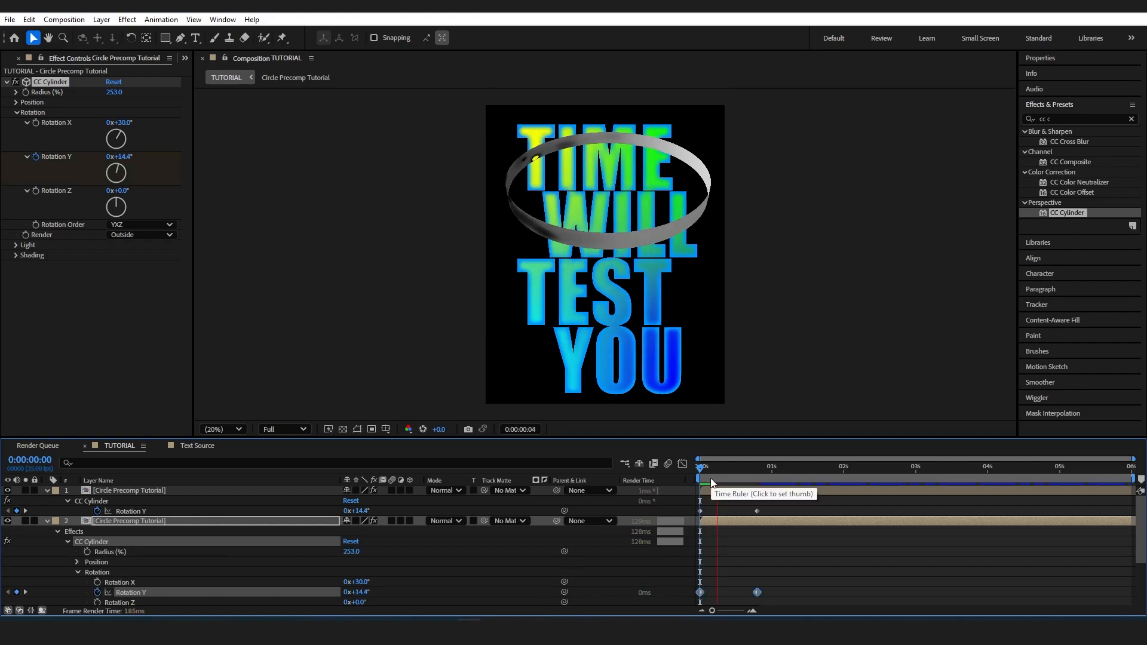
drag(731, 472, 806, 485)
key(Home)
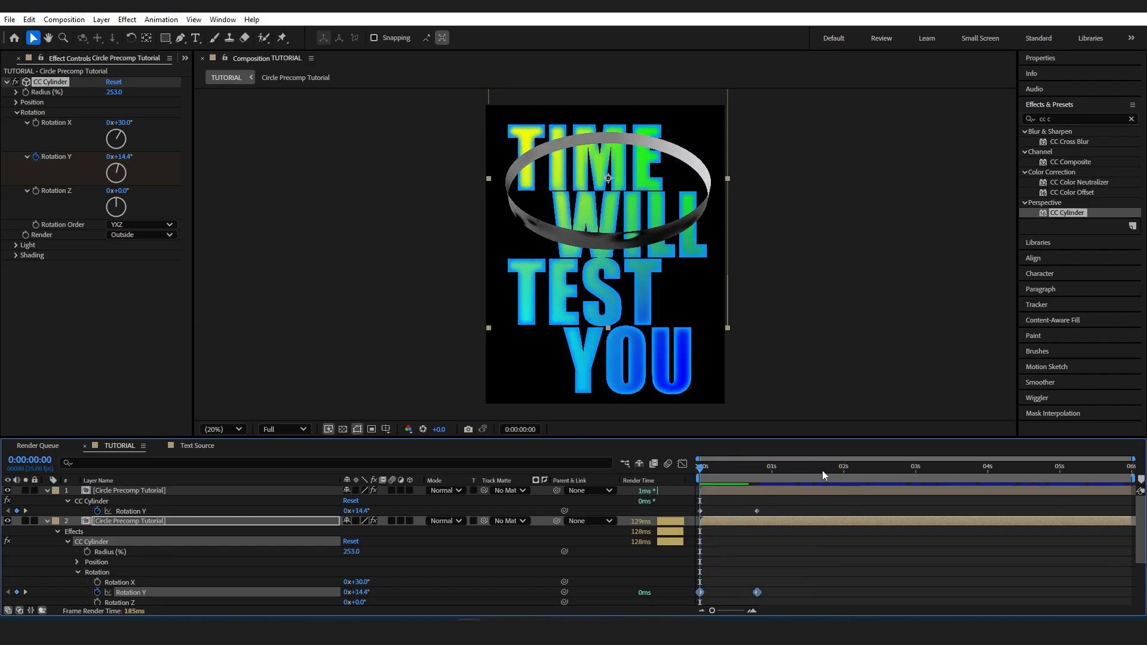
- Add a loopOut() expression to CC Cylinder Rotation Y on the upper ring layer
alt+click(97, 512)
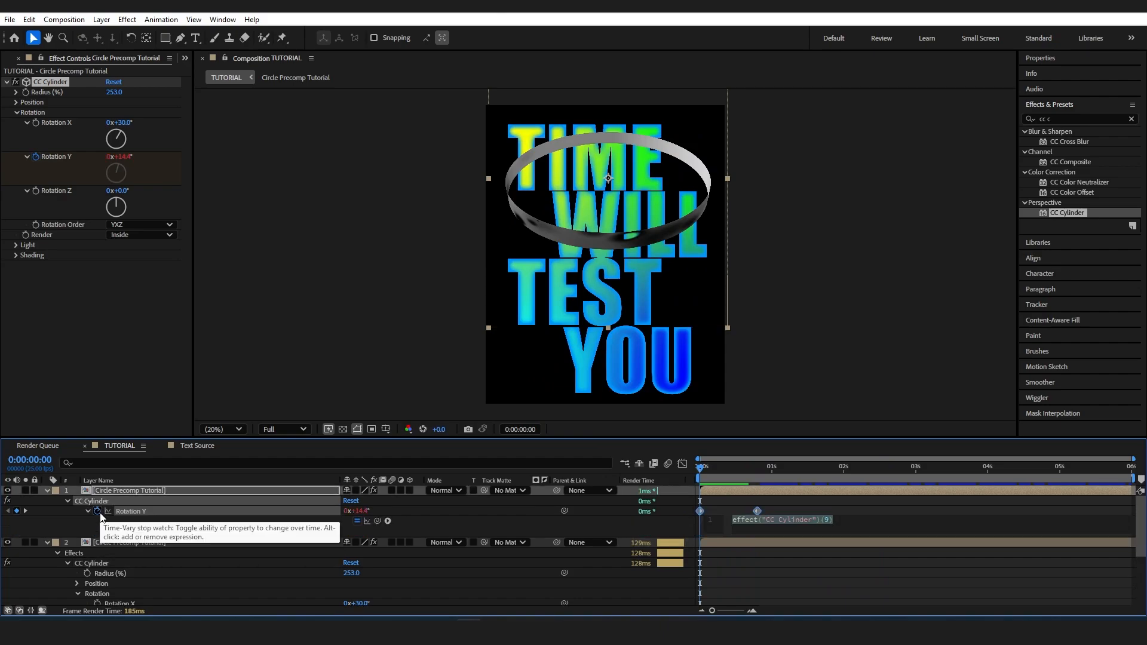
text(loop)
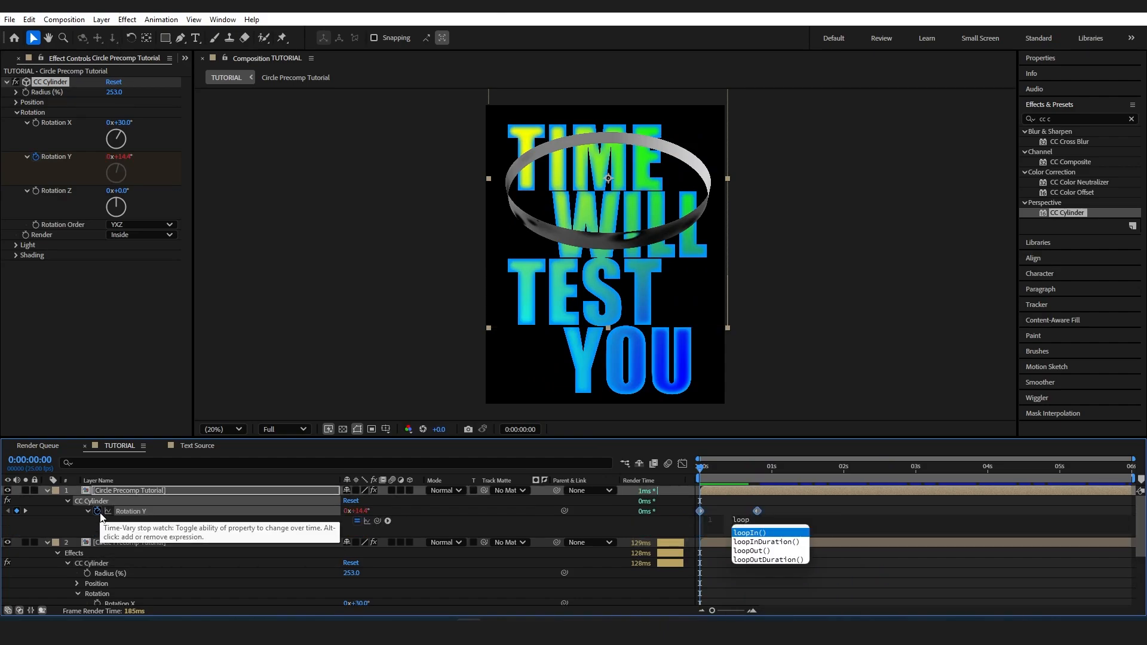
key(Down)
key(Down)
key(Return)
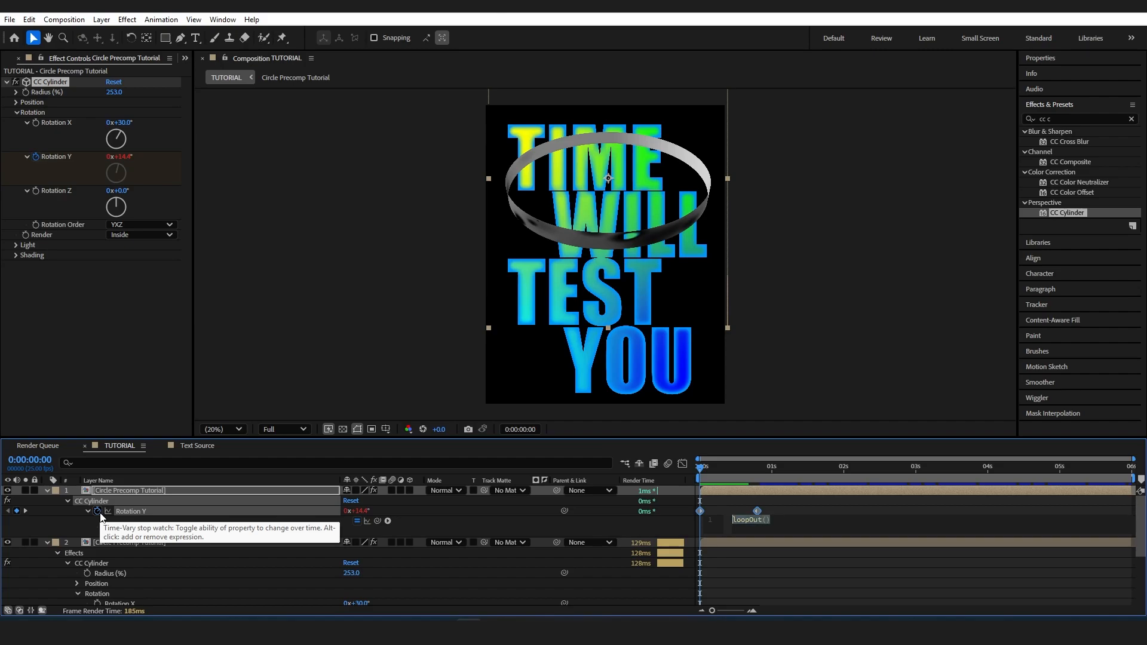
click(105, 584)
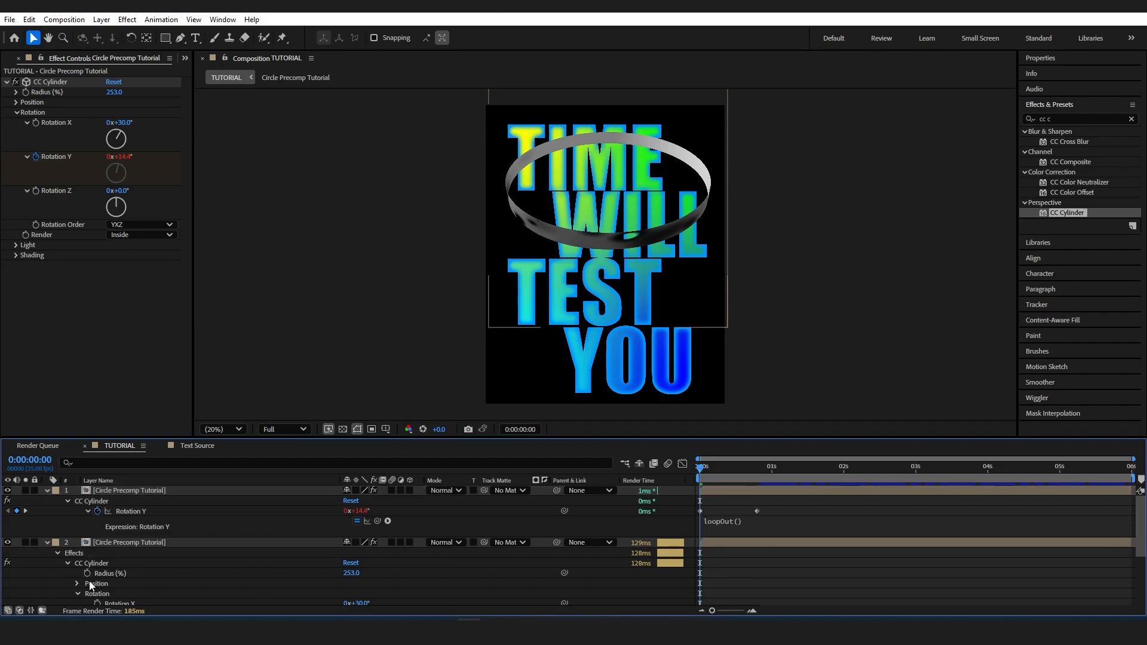
- Add a loopOut() expression to CC Cylinder Rotation Y on the lower ring layer and preview the looping spin
scroll(90, 565, down, 3)
alt+click(97, 550)
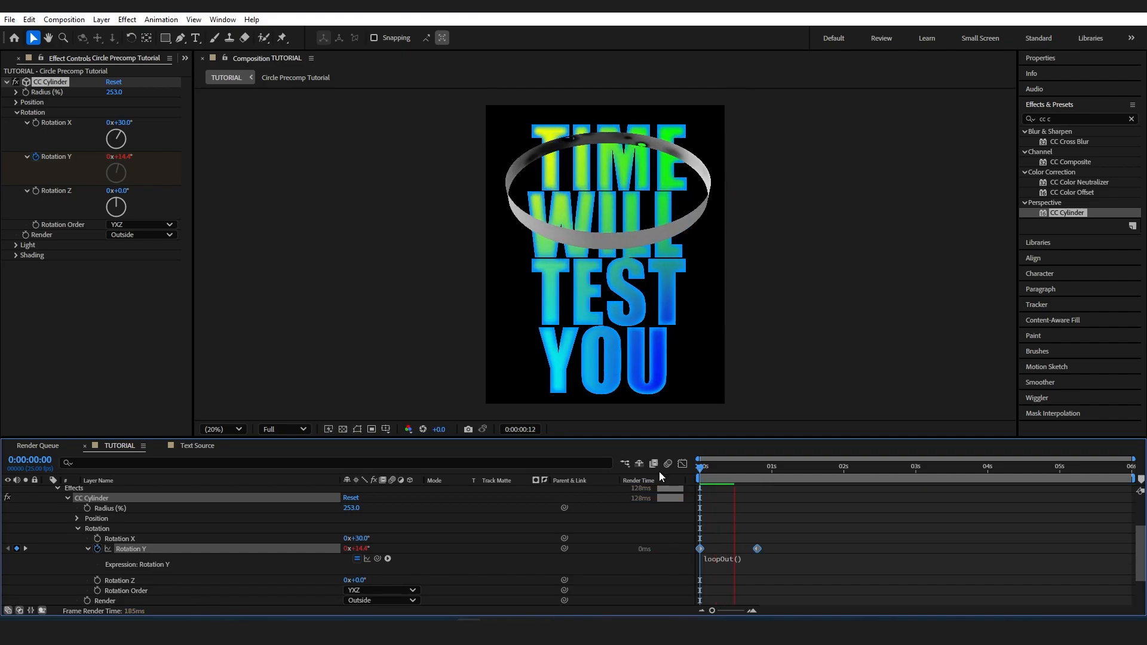
drag(772, 472, 1042, 487)
key(Home)
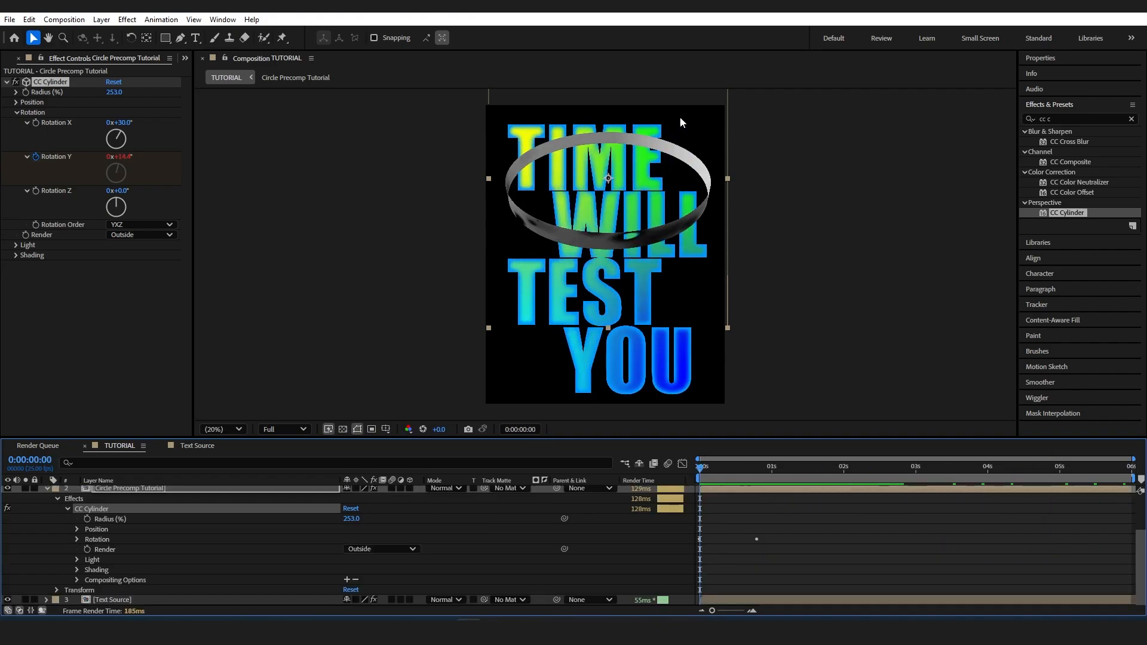
key(space)
key(space)
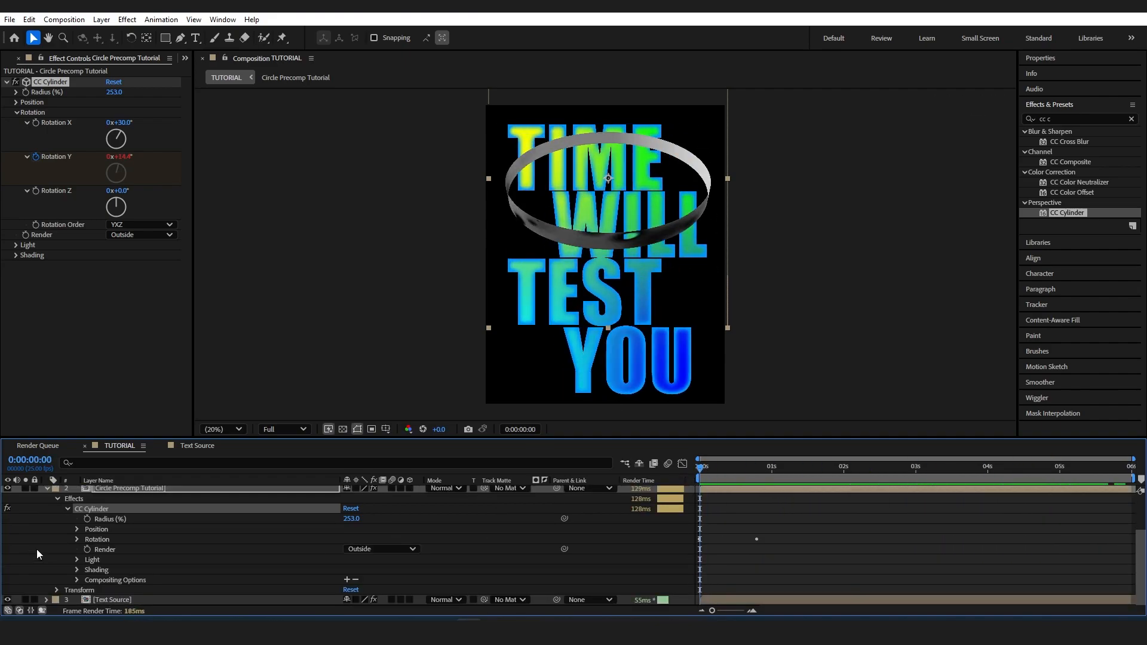
- Keyframe the layer Rotation of both rings from -26° at 0 seconds to 26° at 1 second
click(66, 508)
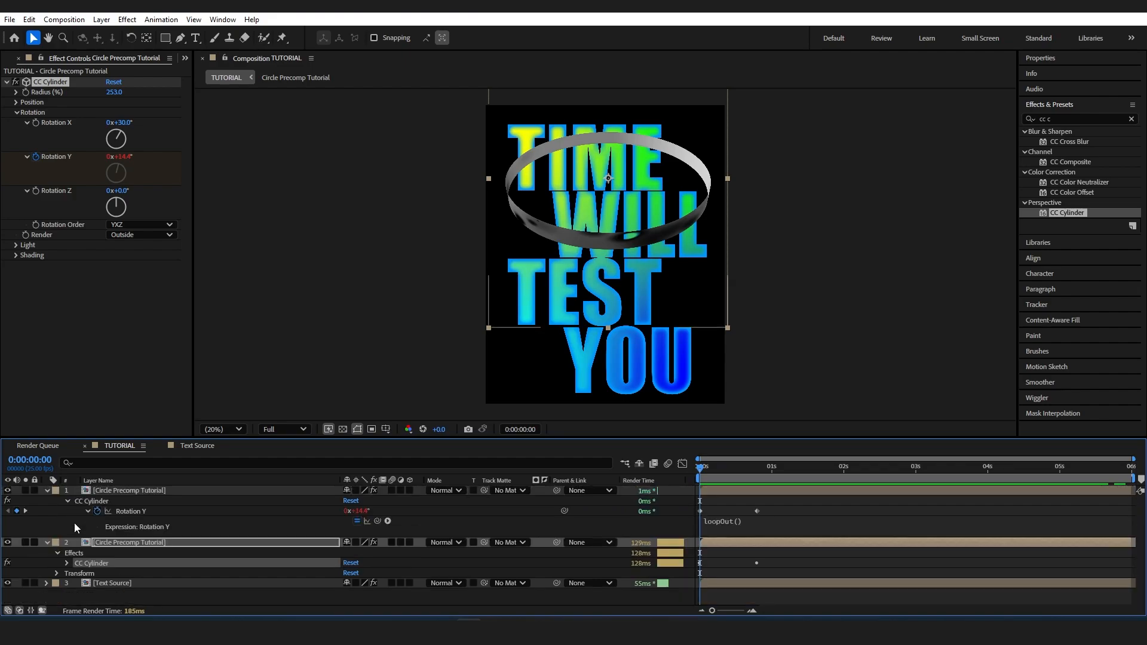
key(r)
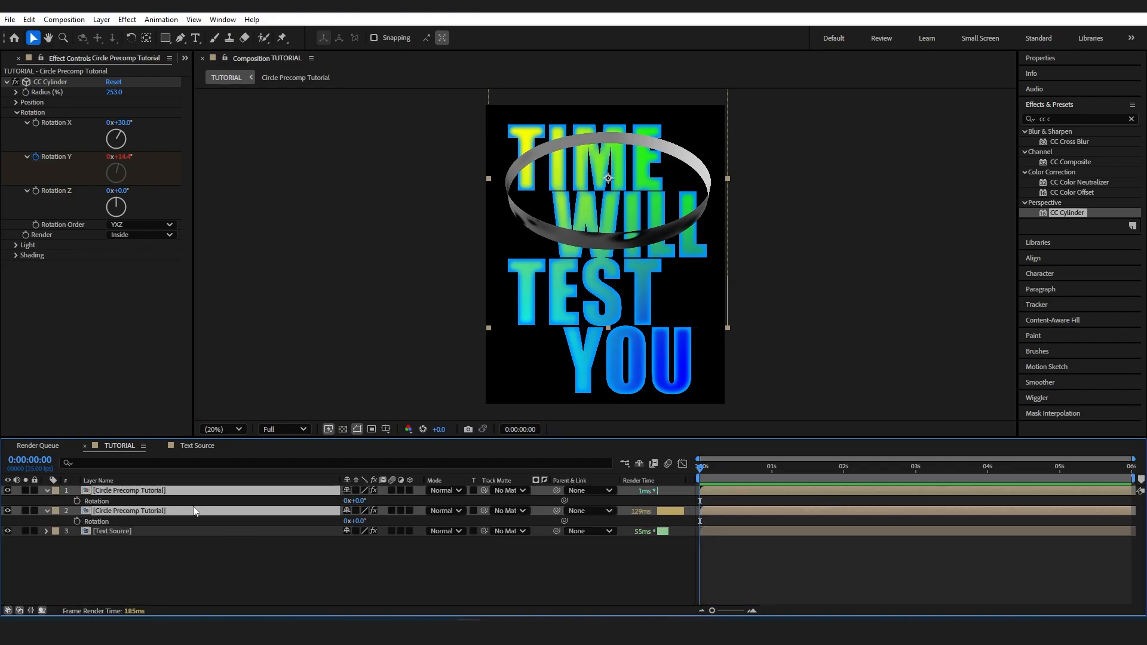
drag(355, 501, 345, 502)
click(77, 501)
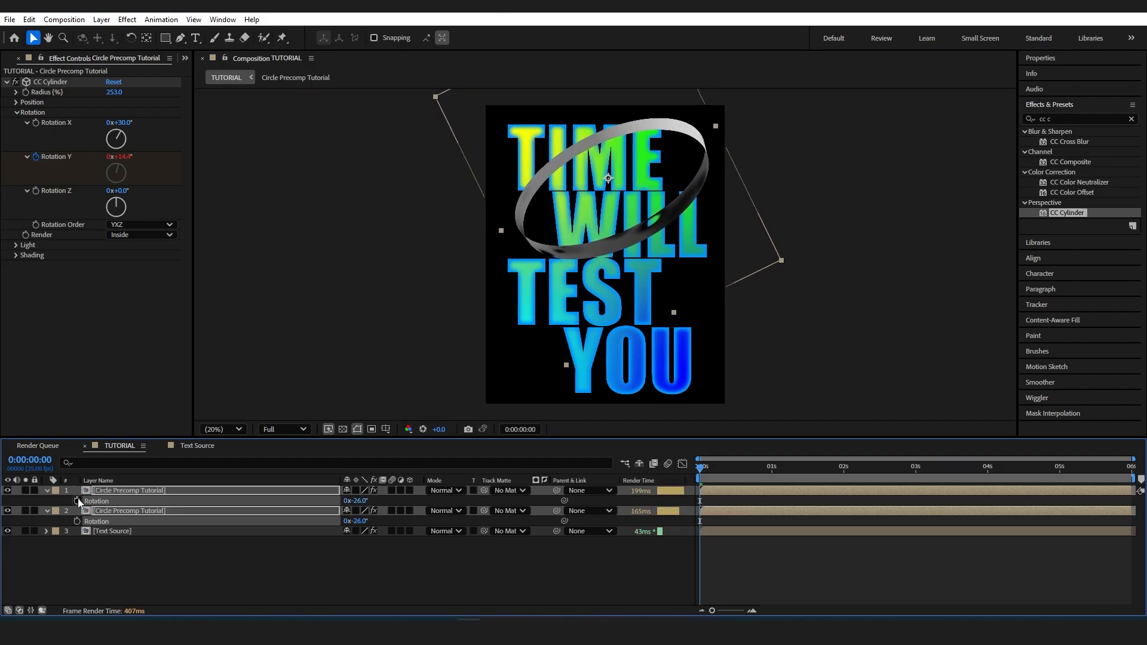
click(770, 473)
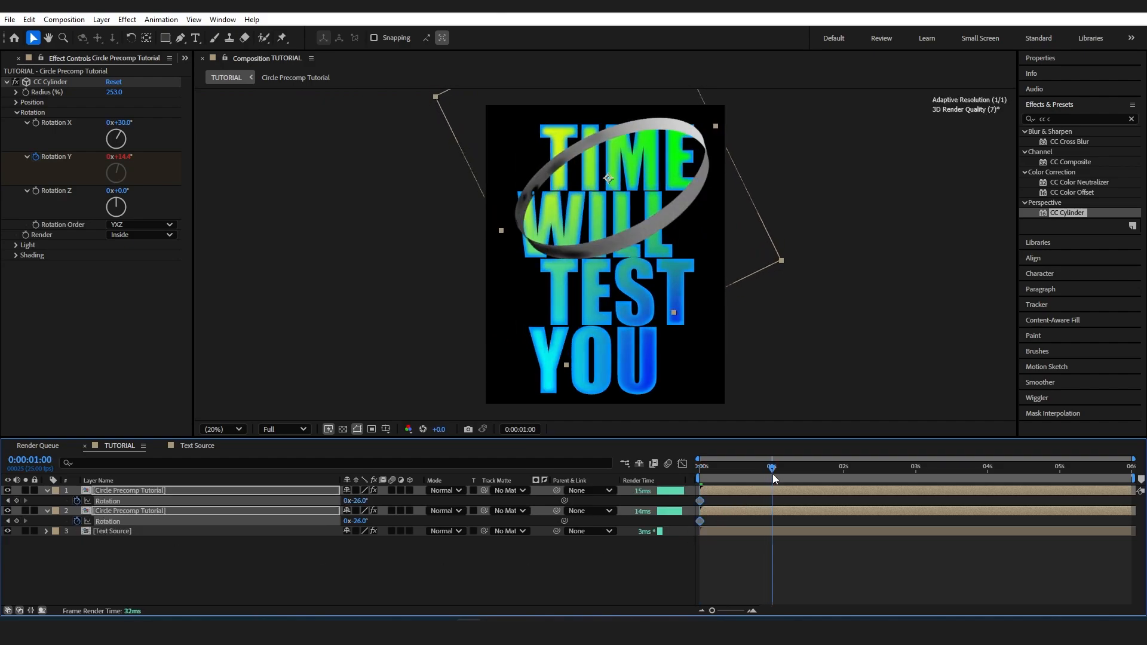
drag(364, 501, 398, 500)
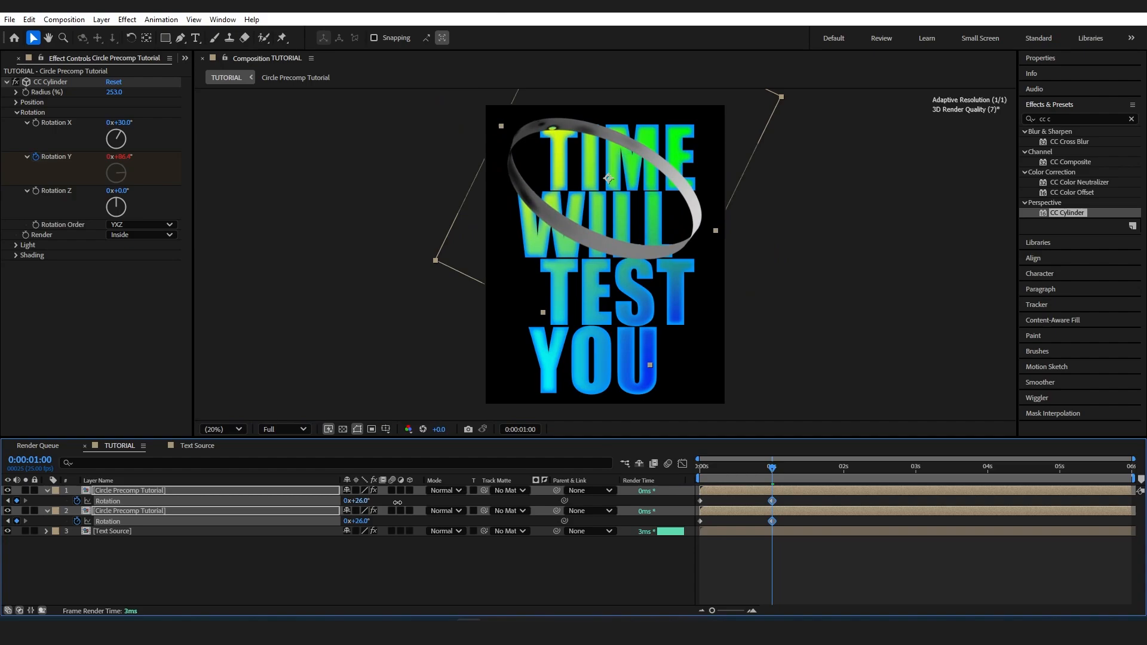
- Add a 0° Rotation keyframe at frame 12 on both ring layers and preview the tilt
click(737, 469)
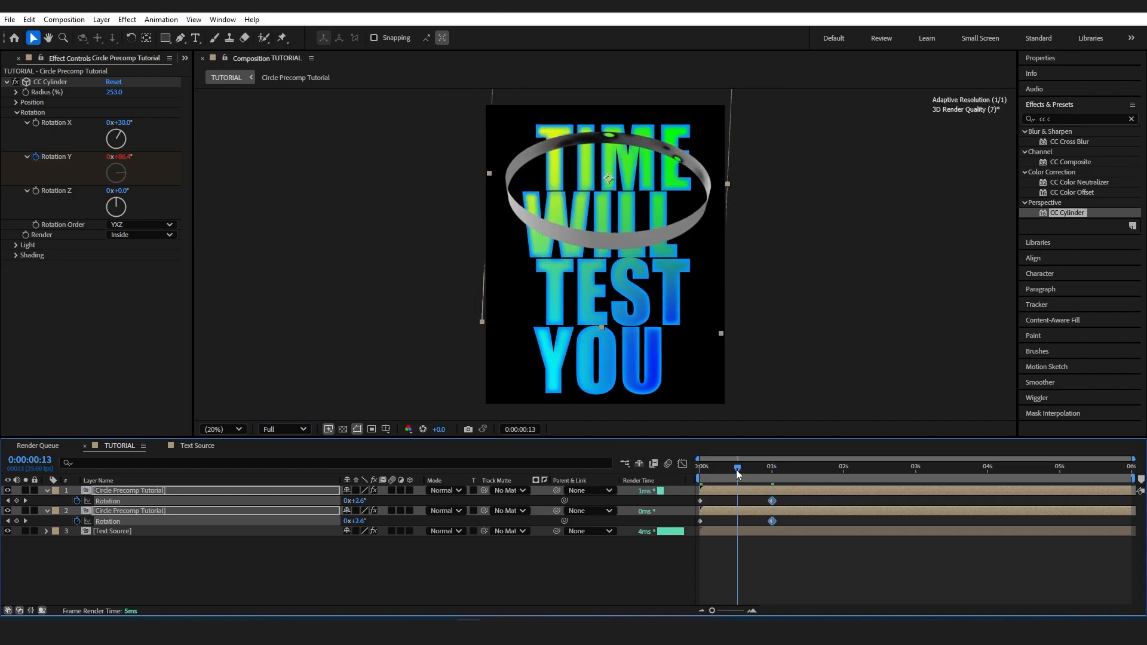
click(734, 469)
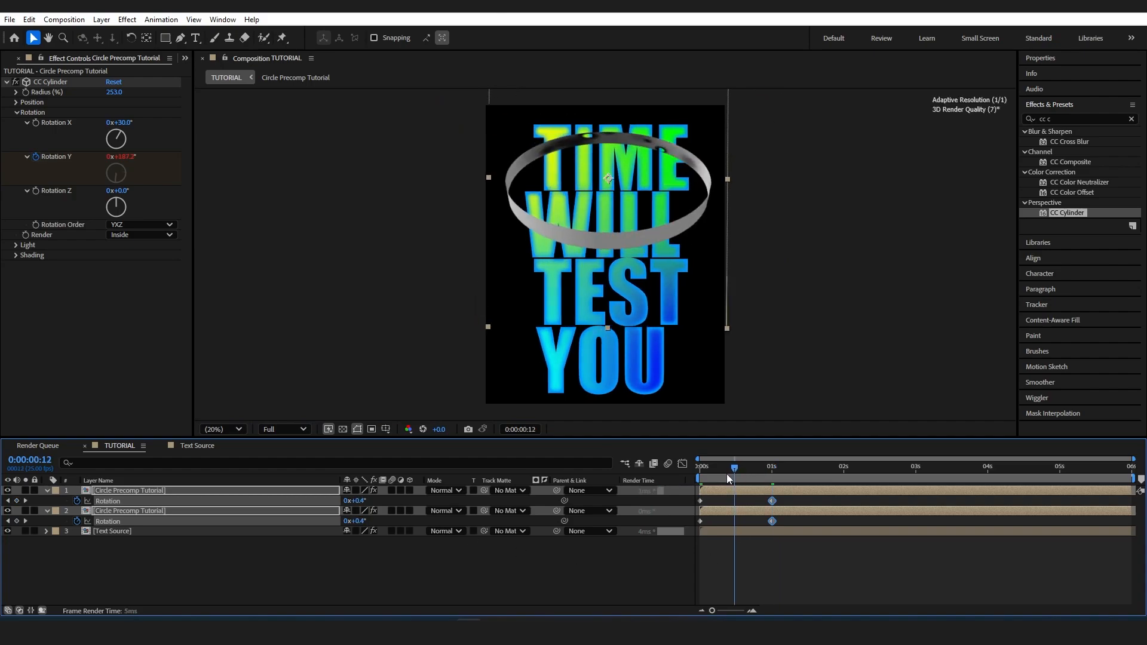
click(359, 501)
text(0)
key(Return)
drag(711, 470, 677, 470)
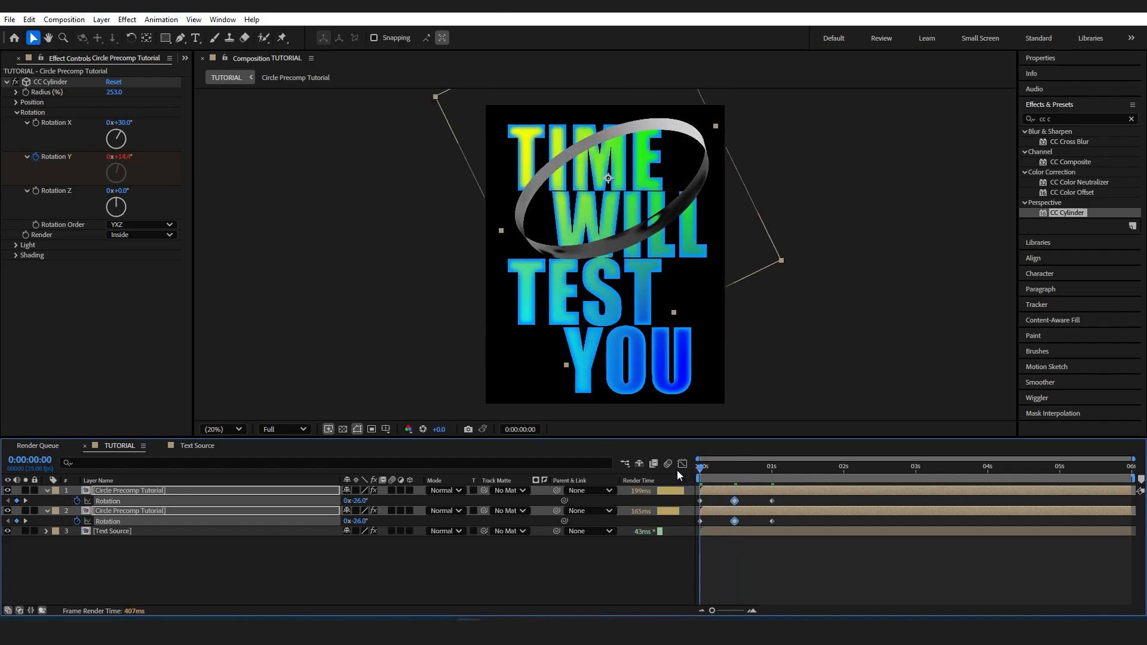
key(space)
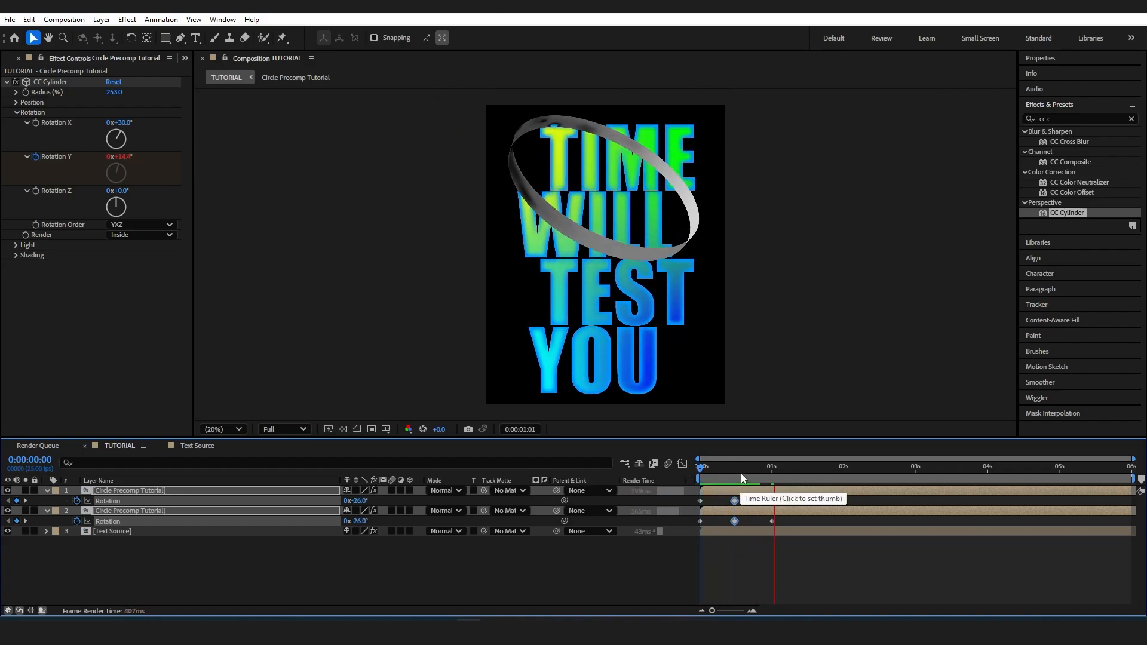
key(space)
drag(725, 467, 748, 473)
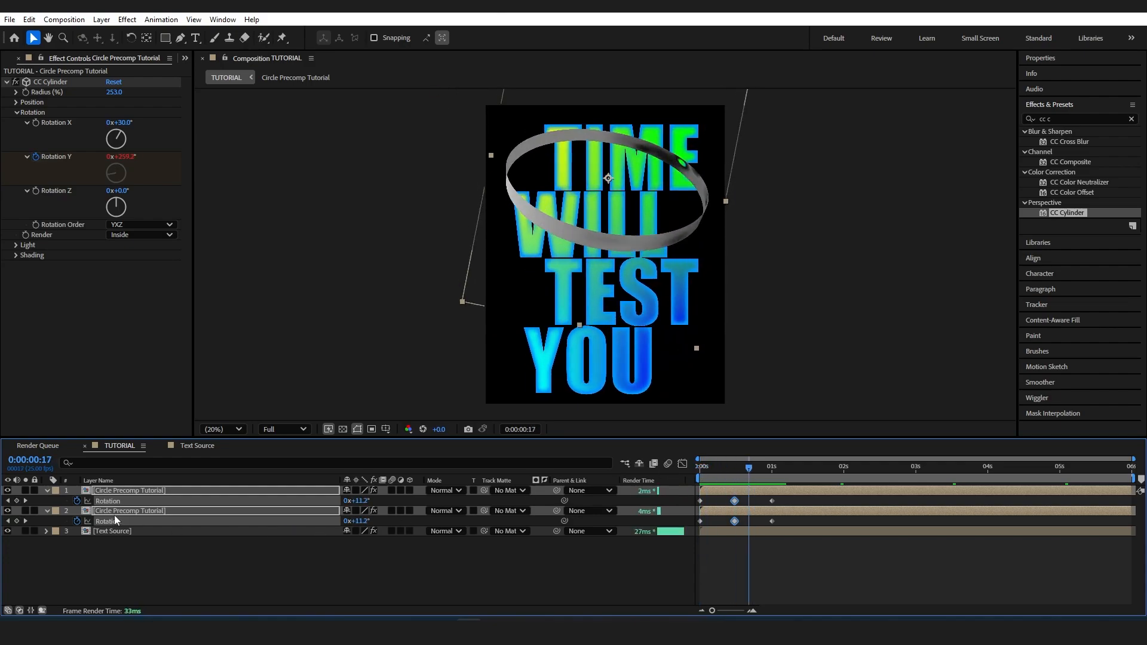
- Add the expression loopOut("pingpong") to the upper ring layer's Rotation
alt+click(77, 502)
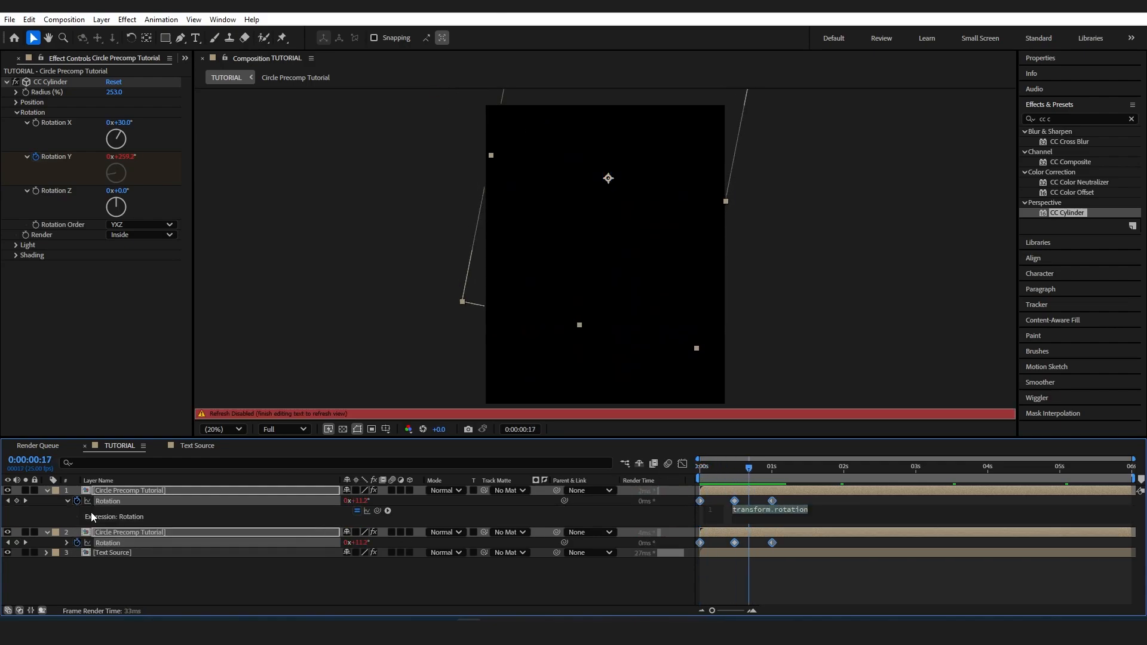
text(loopOut()
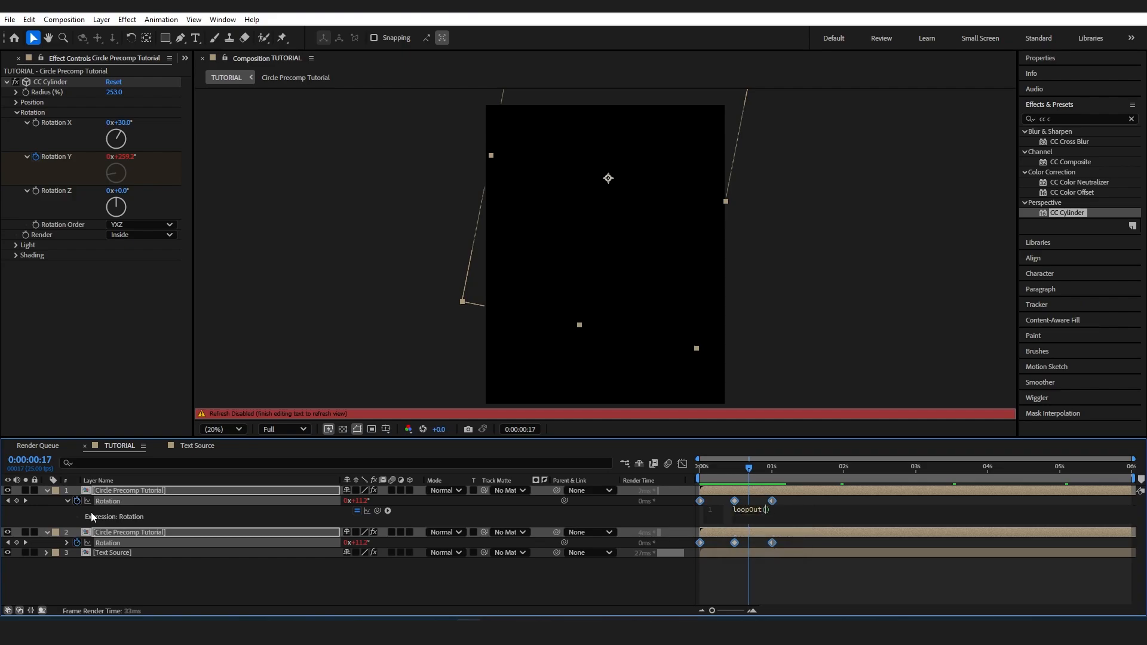
text(")
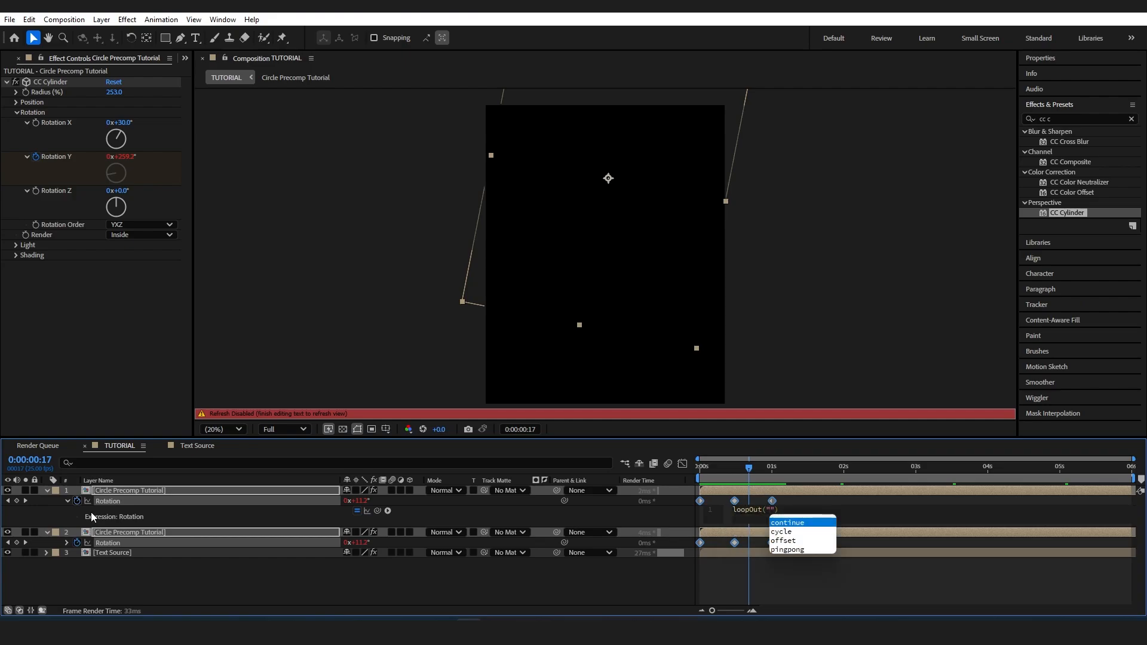
text(pingpong)
click(91, 514)
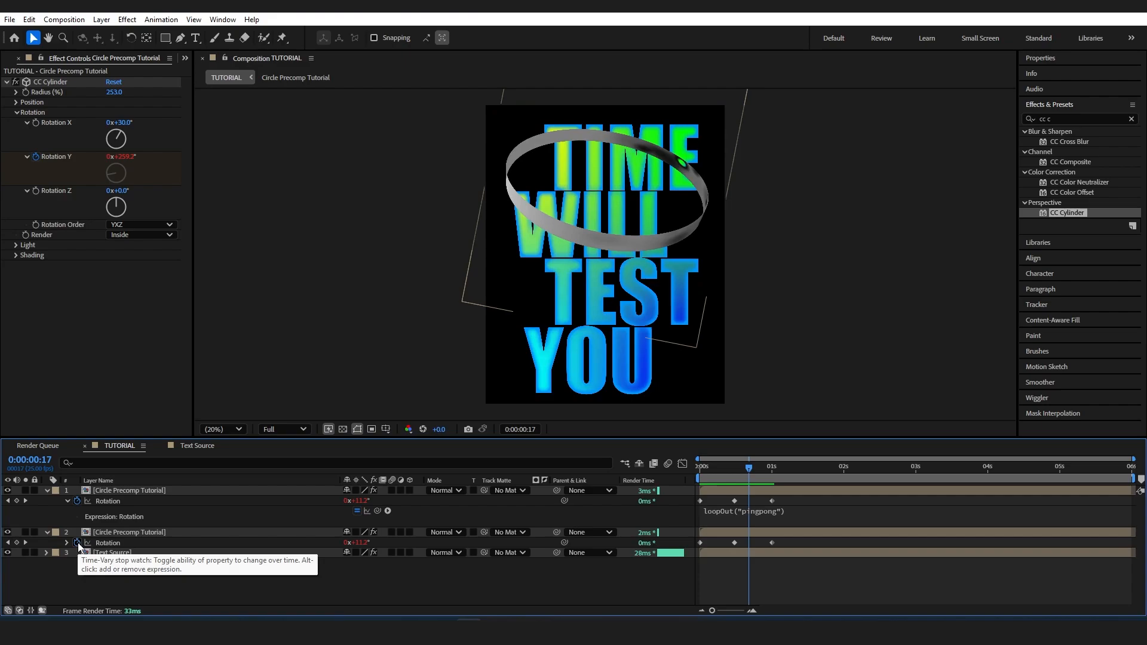
- Set the lower ring layer's Rotation expression to loopOut("pingpong"), preview the motion and collapse both ring layers
alt+click(77, 543)
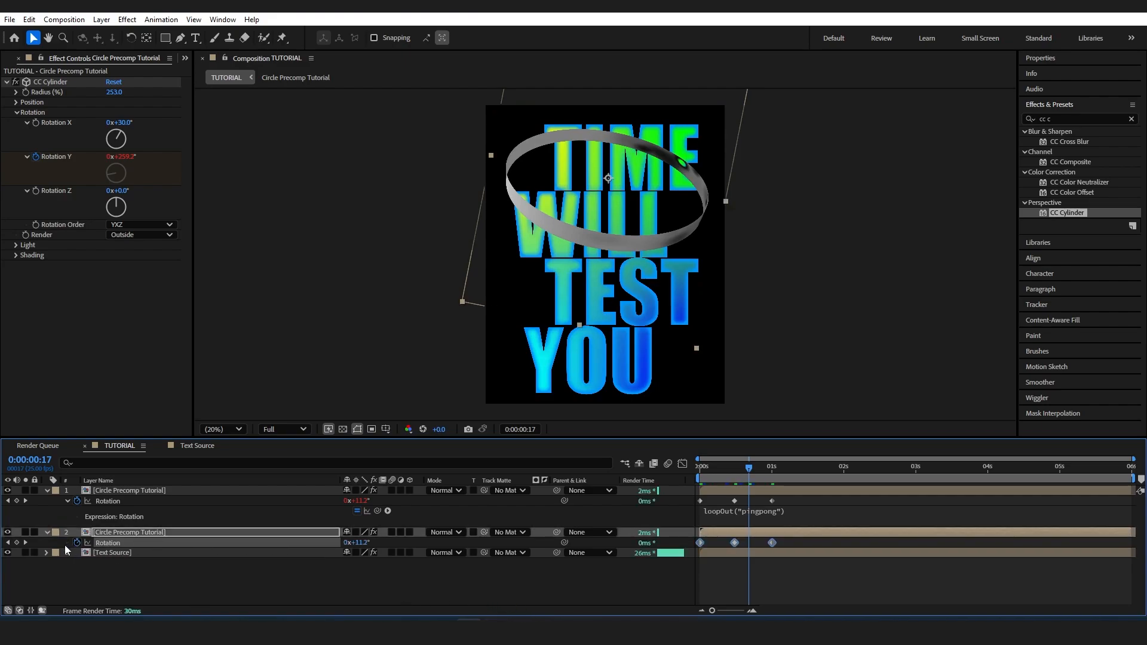
alt+click(77, 542)
text(loopOut("pingpong"))
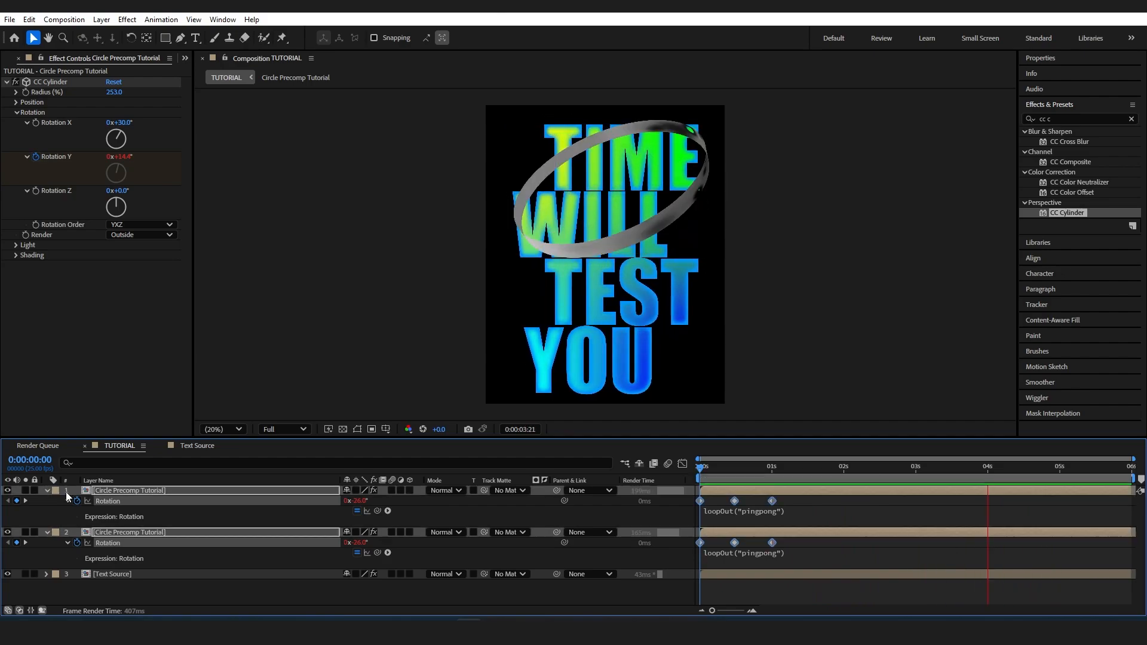
click(48, 491)
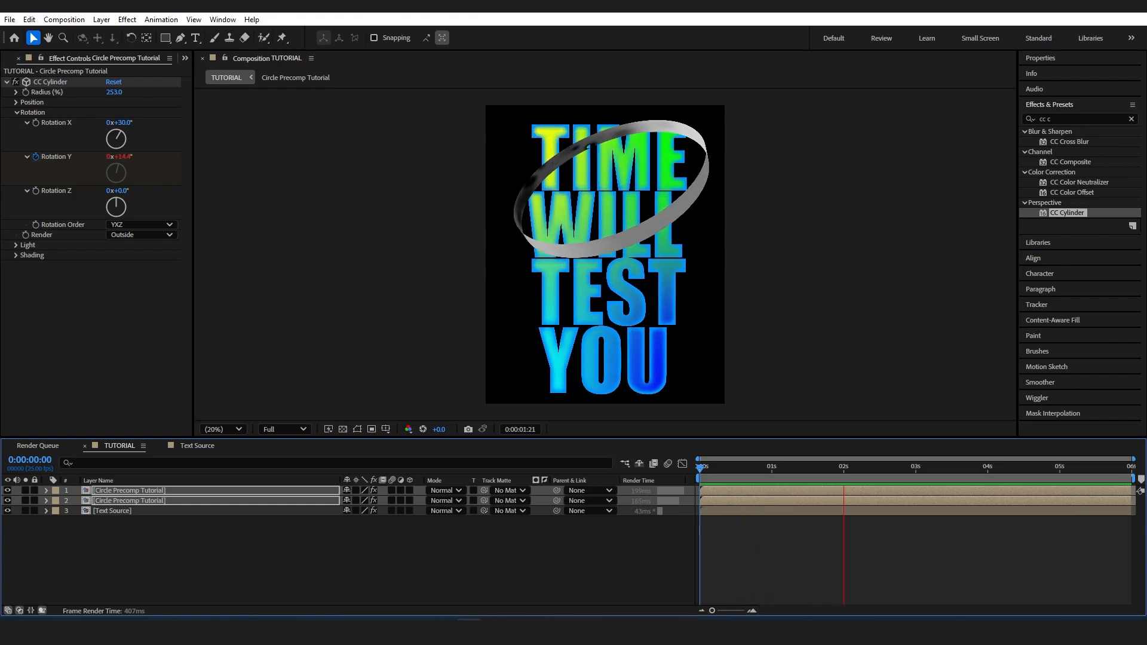
- Give the inside ring layer an inverted track matte from the Text Source layer
click(1132, 119)
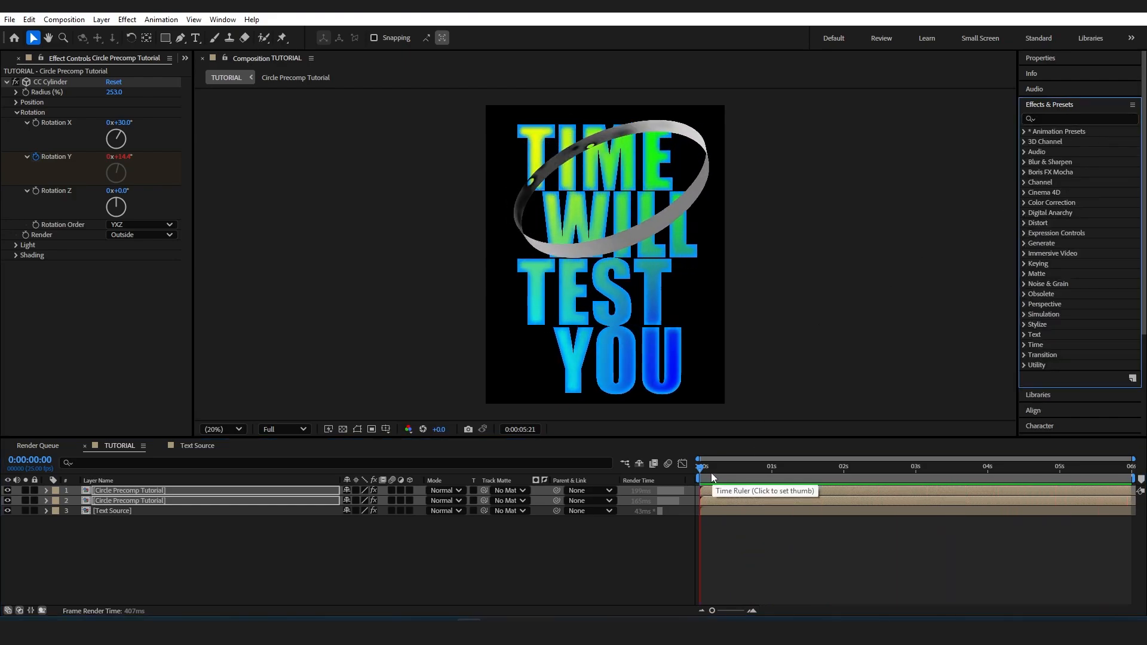
click(167, 574)
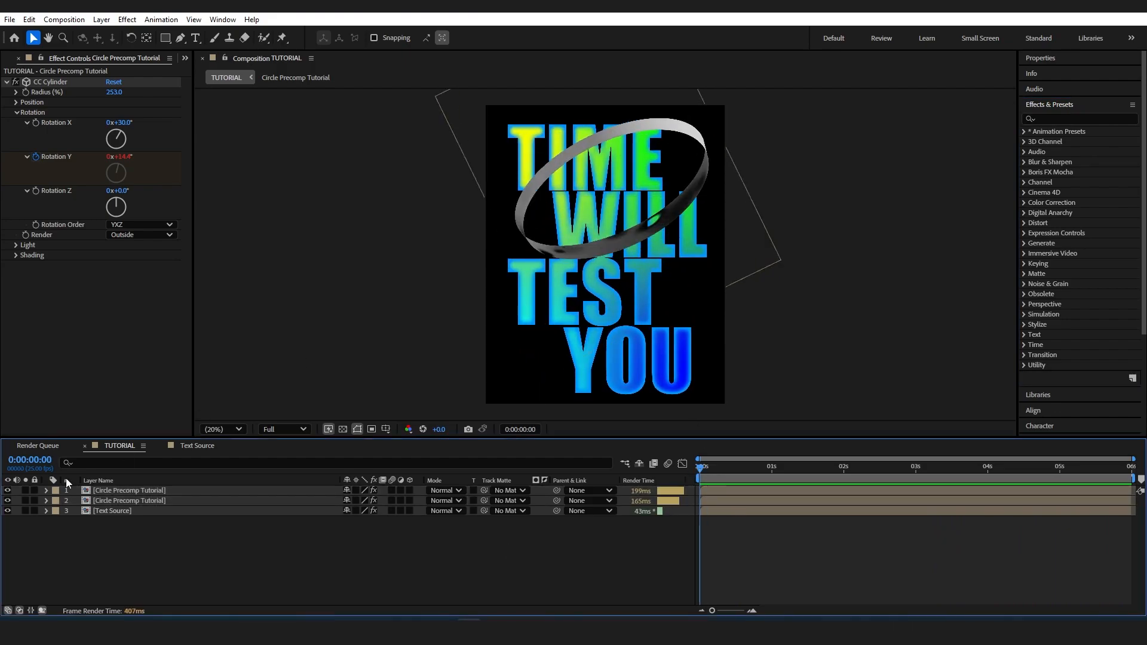
click(102, 494)
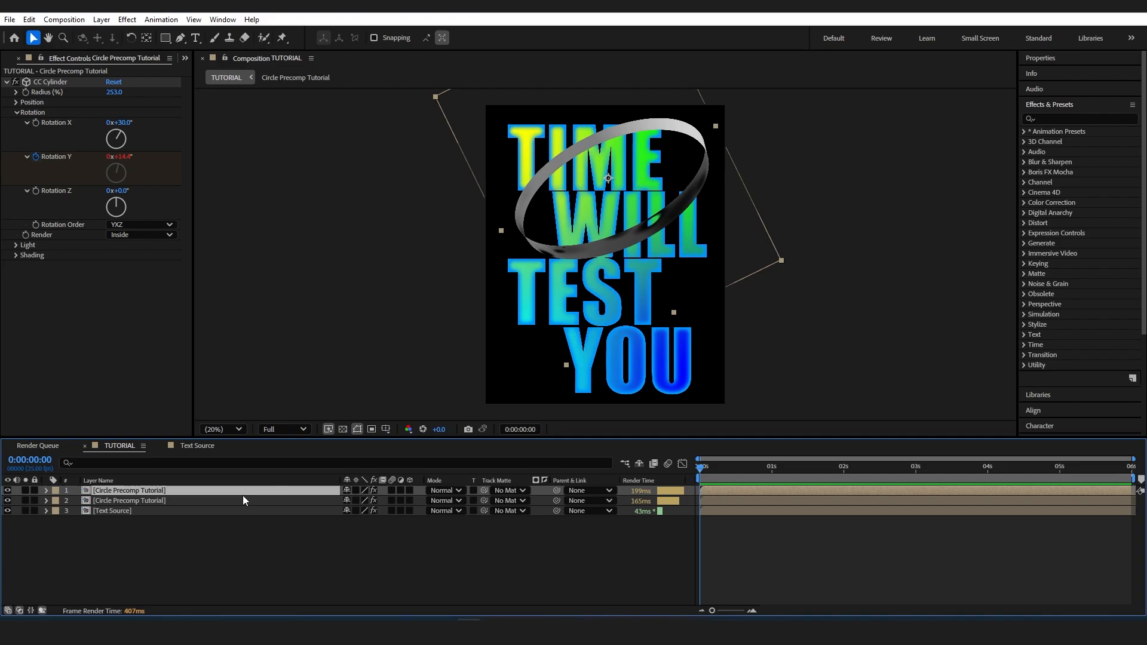
click(510, 493)
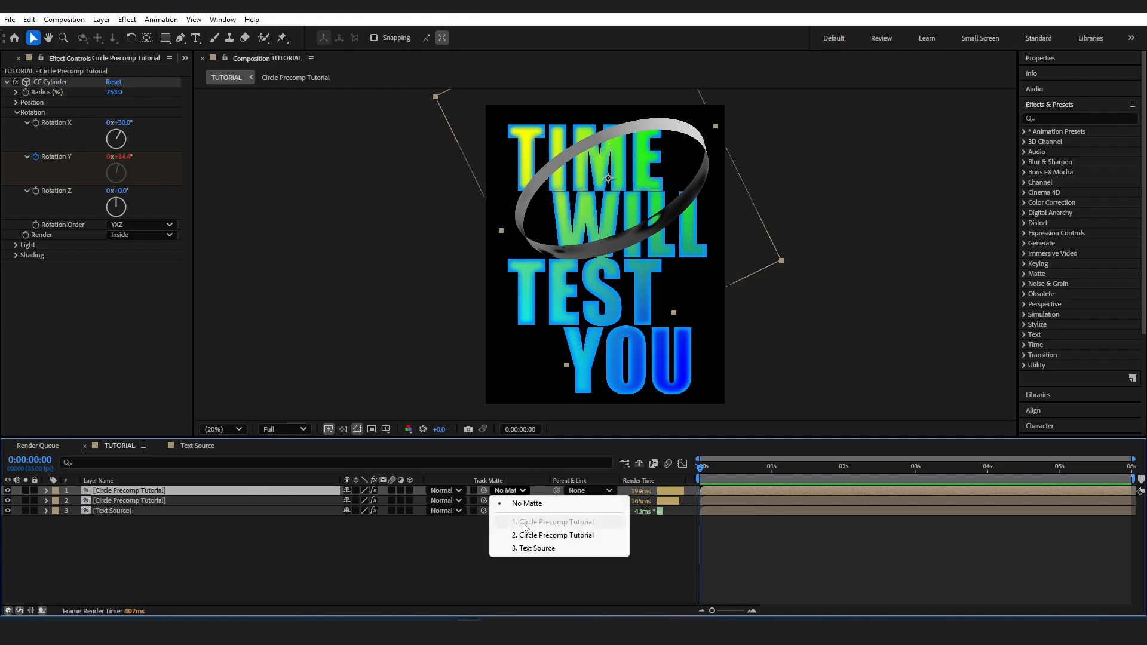
click(529, 548)
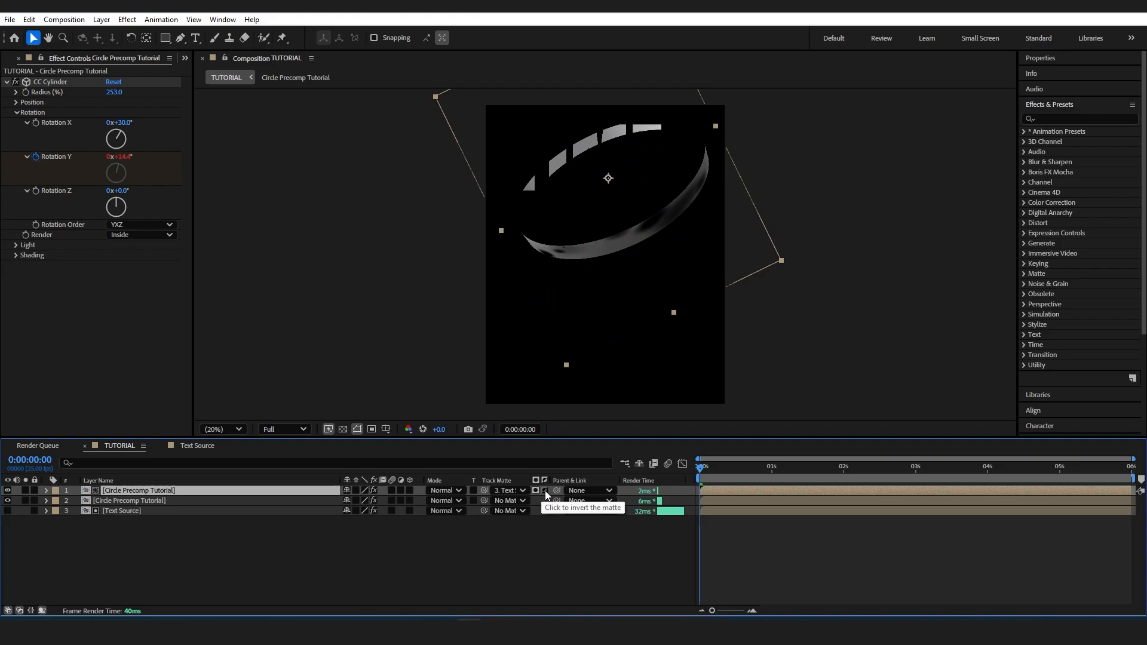
click(544, 491)
mouse_move(702, 469)
mouse_down()
mouse_move(712, 473)
mouse_move(700, 469)
mouse_up()
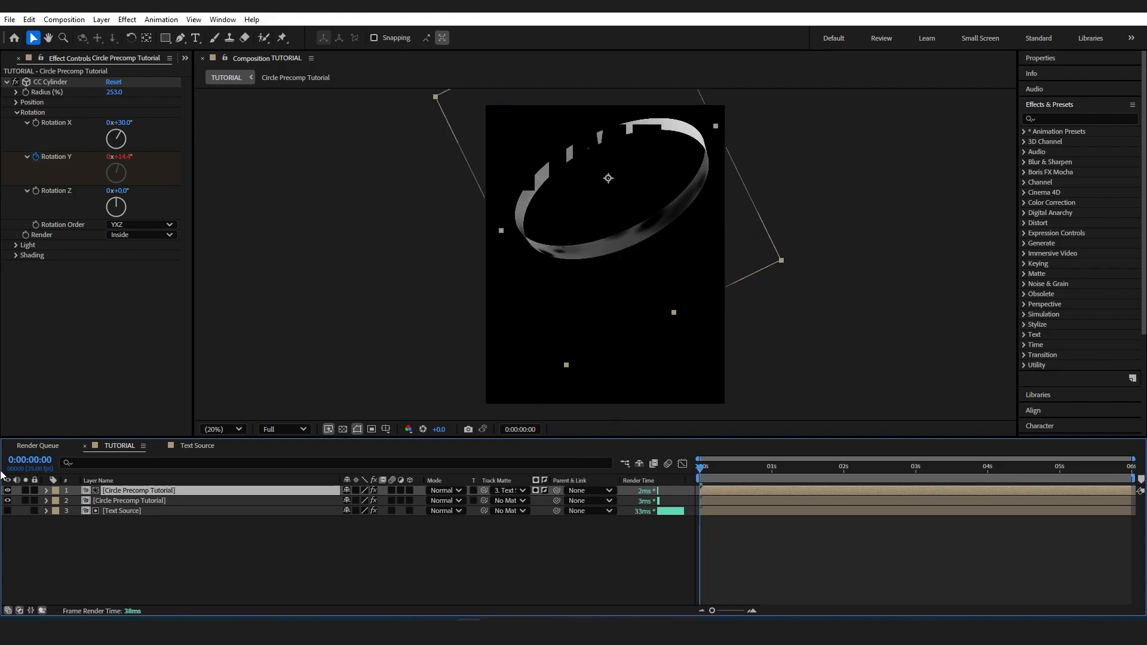
- Make the Text Source layer visible and preview the ring wrapping around the text
click(8, 511)
key(space)
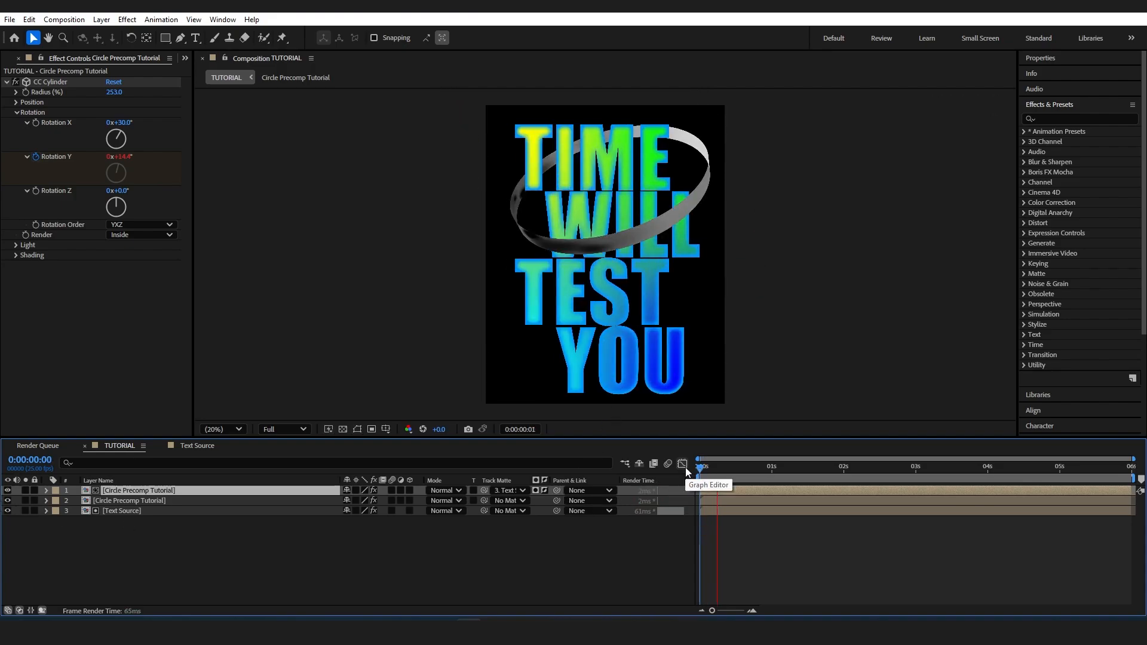
key(space)
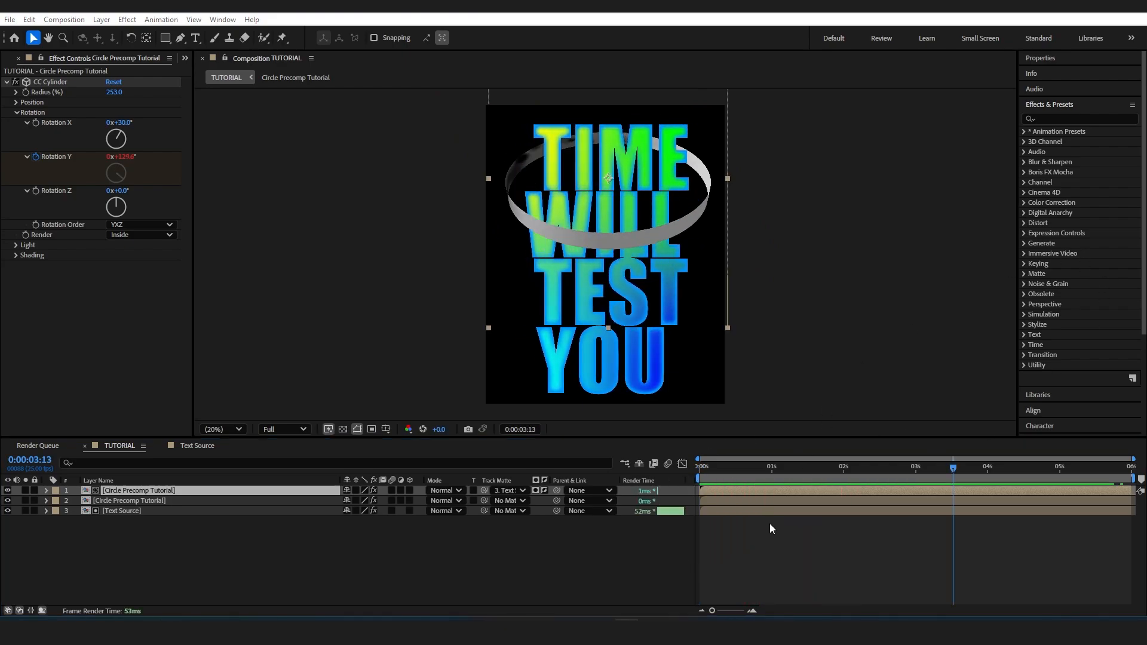
drag(727, 472, 708, 476)
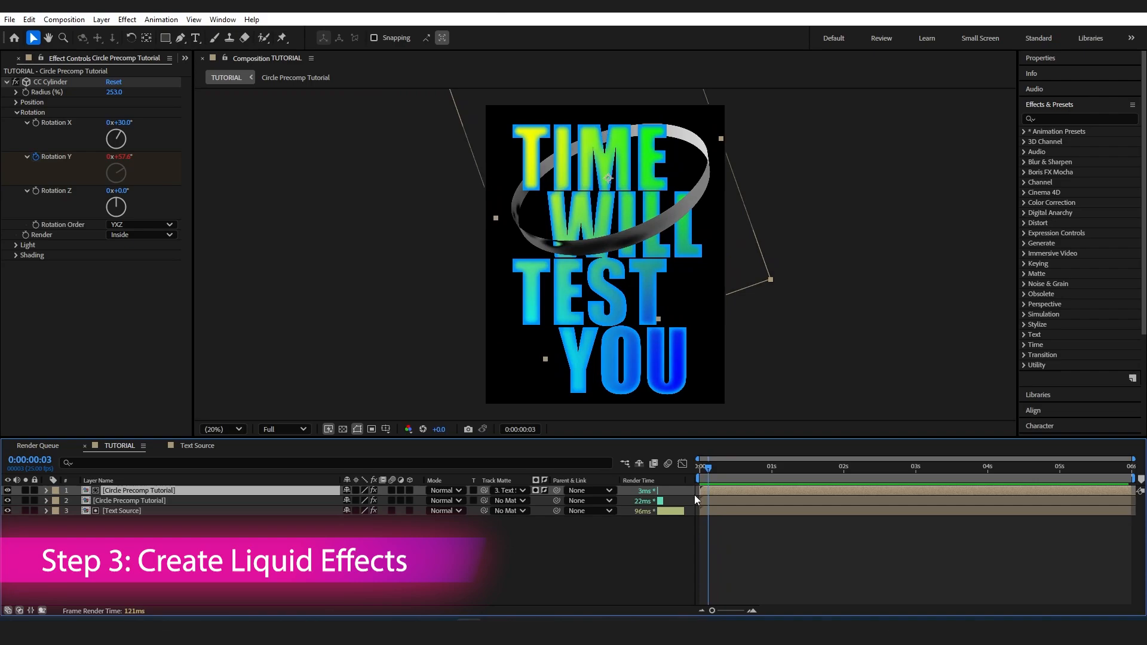
- Apply CC Mr. Mercury to the inside ring with Radius X 282, Radius Y 115, Velocity 7.3, Birth Rate 32.6 and Twirl animation, and preview it
click(1060, 117)
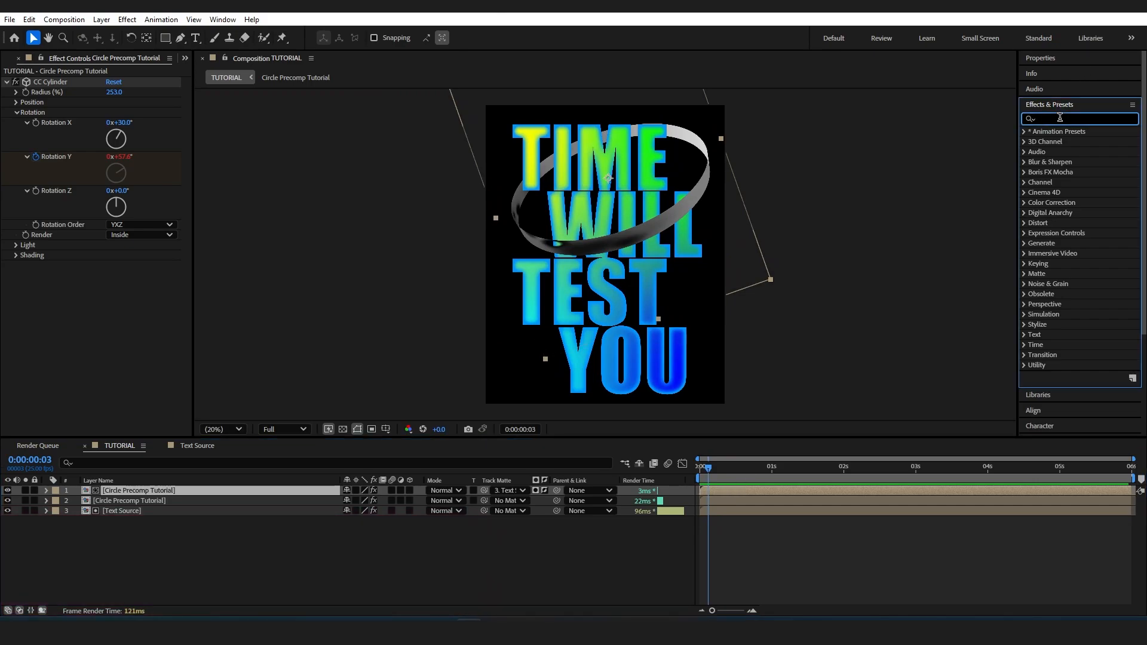
text(cc mr)
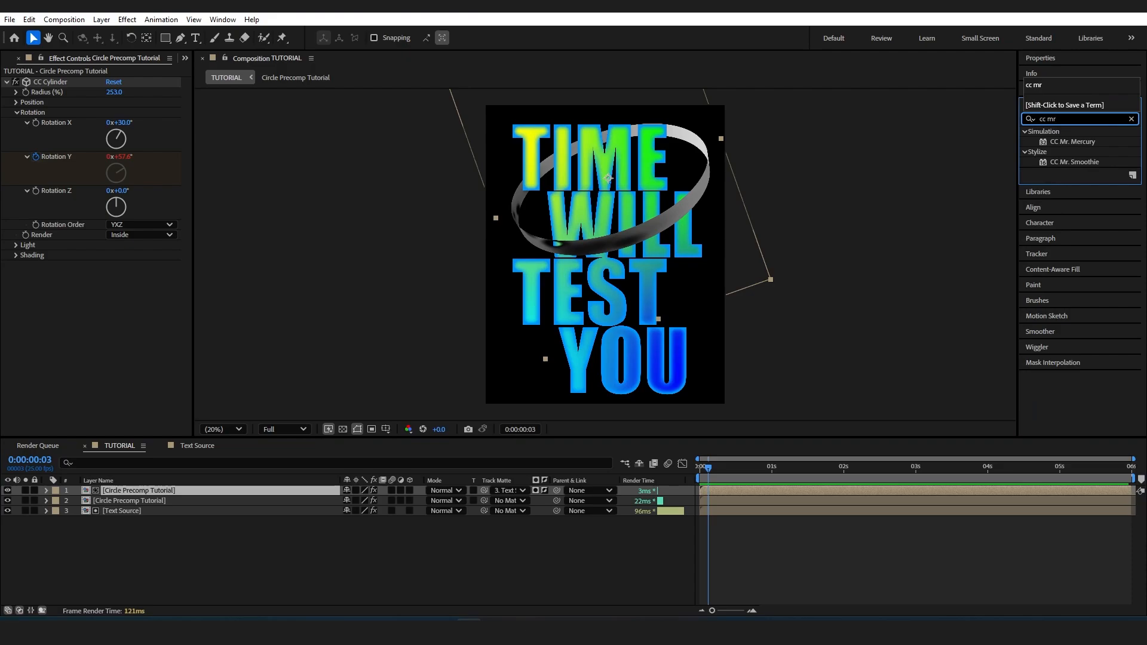
drag(1091, 147, 155, 492)
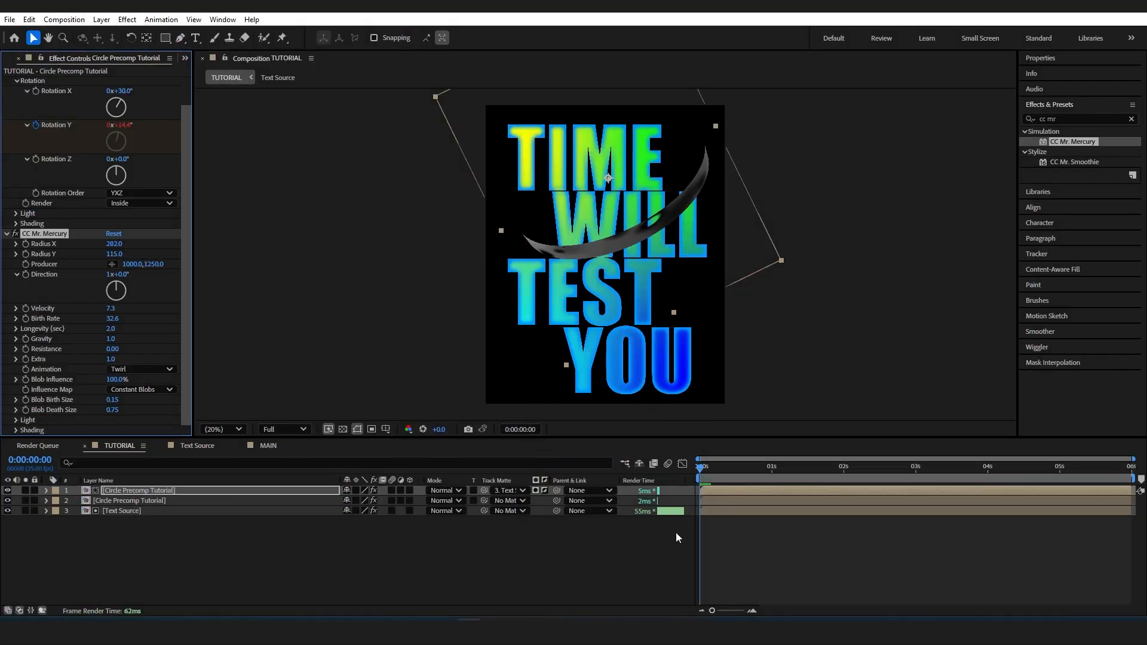
click(706, 473)
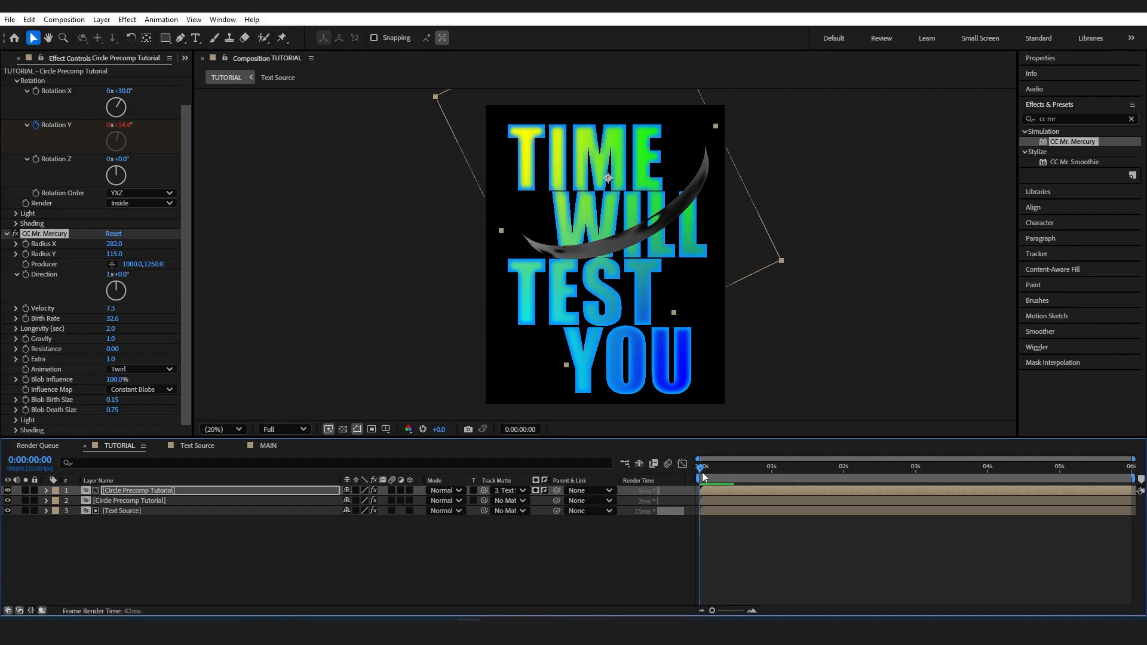
drag(706, 473, 704, 496)
key(space)
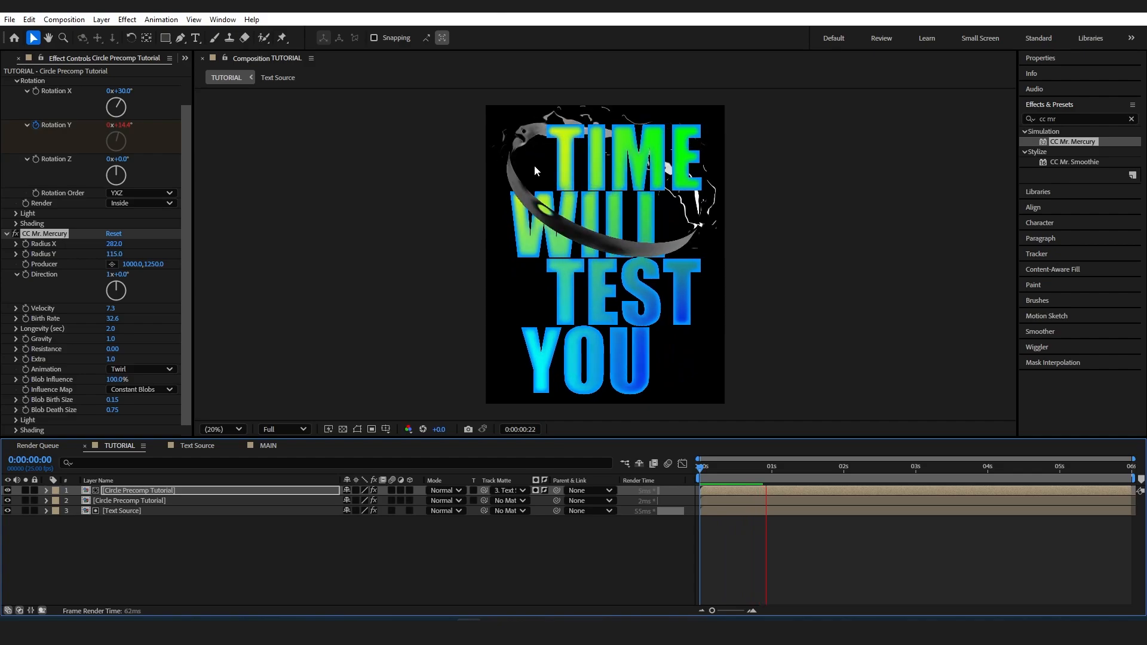
- Try sliding the inside ring layer earlier in time and extending its end to the 6-second mark
drag(813, 482, 887, 487)
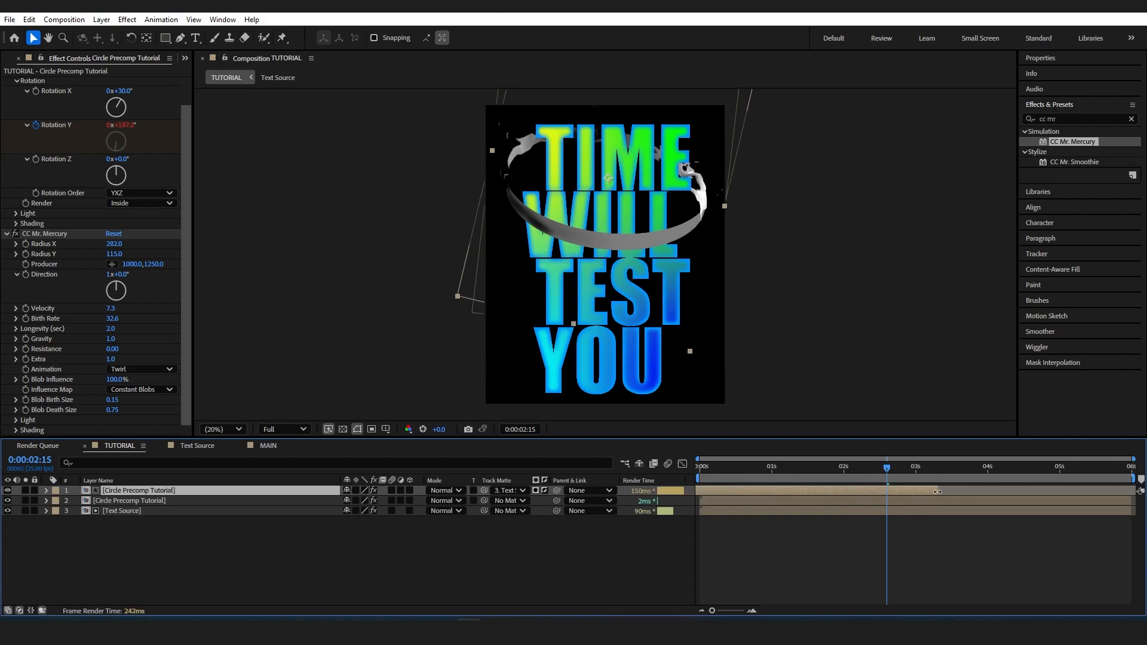
drag(947, 491, 1134, 491)
drag(822, 467, 854, 482)
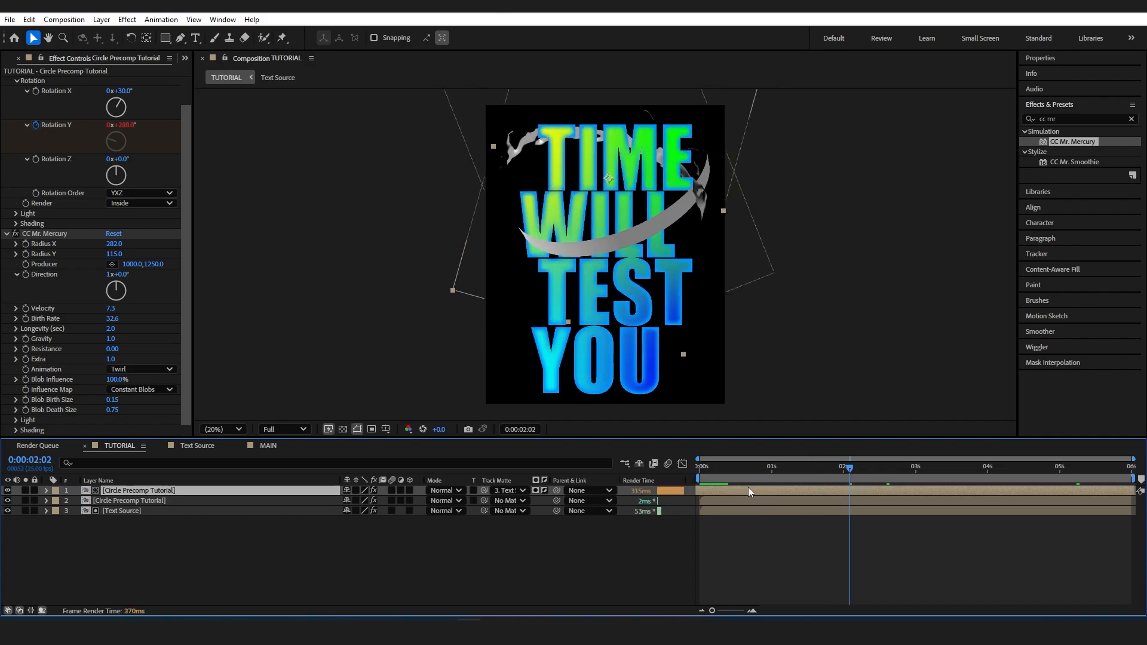
key(space)
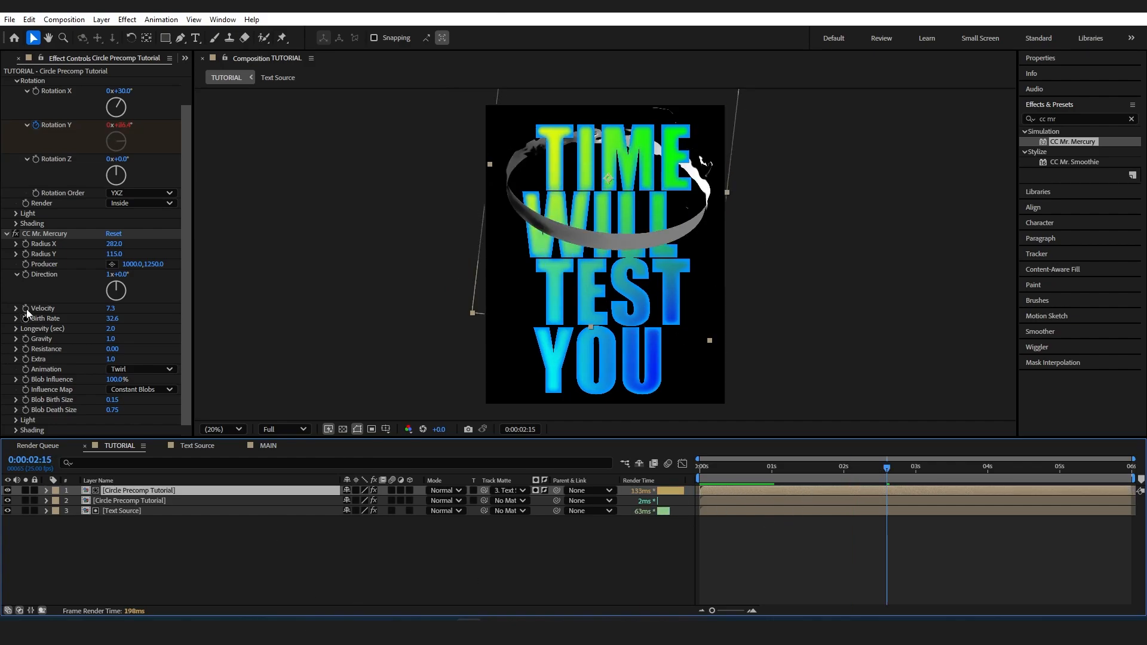
- Copy the CC Mr. Mercury effect from the inside ring layer to the outside ring layer
click(39, 235)
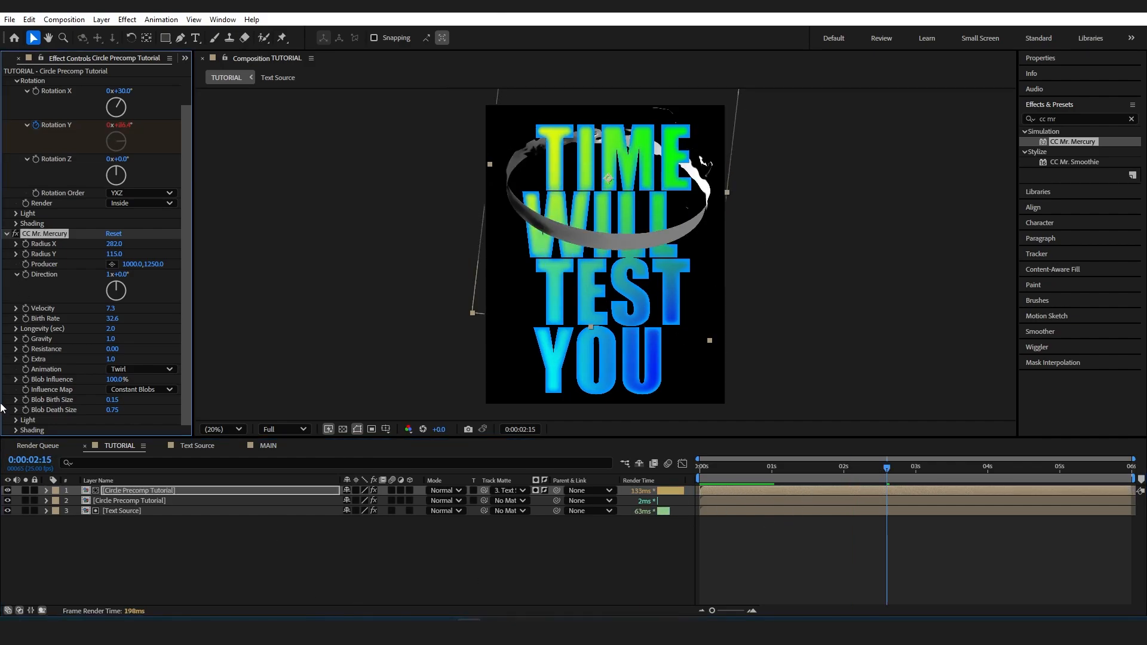
click(144, 500)
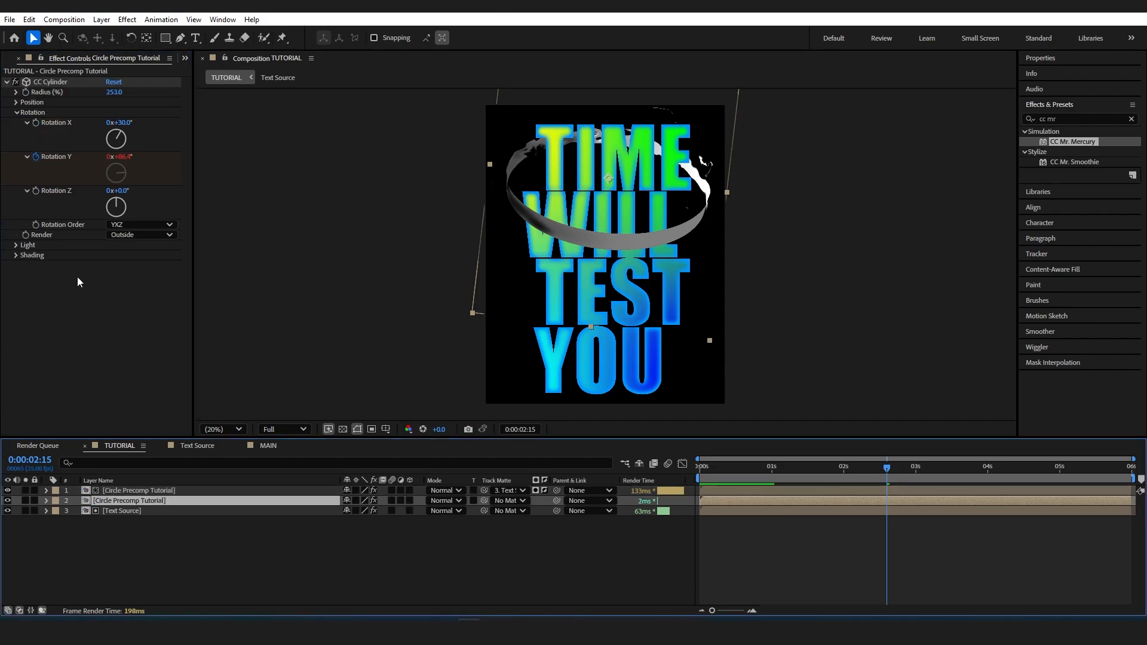
- Slide both ring layers earlier so the liquid is already formed at 0 seconds, and extend their ends to the 6-second mark
click(759, 500)
shift+click(772, 493)
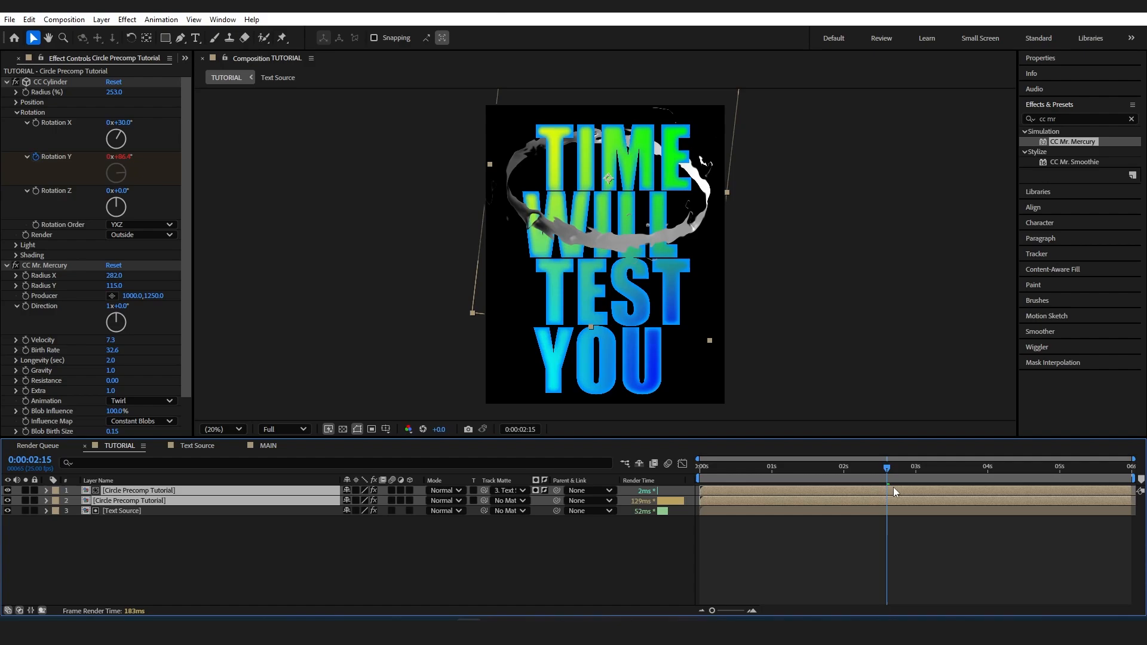
drag(890, 490, 689, 477)
key(space)
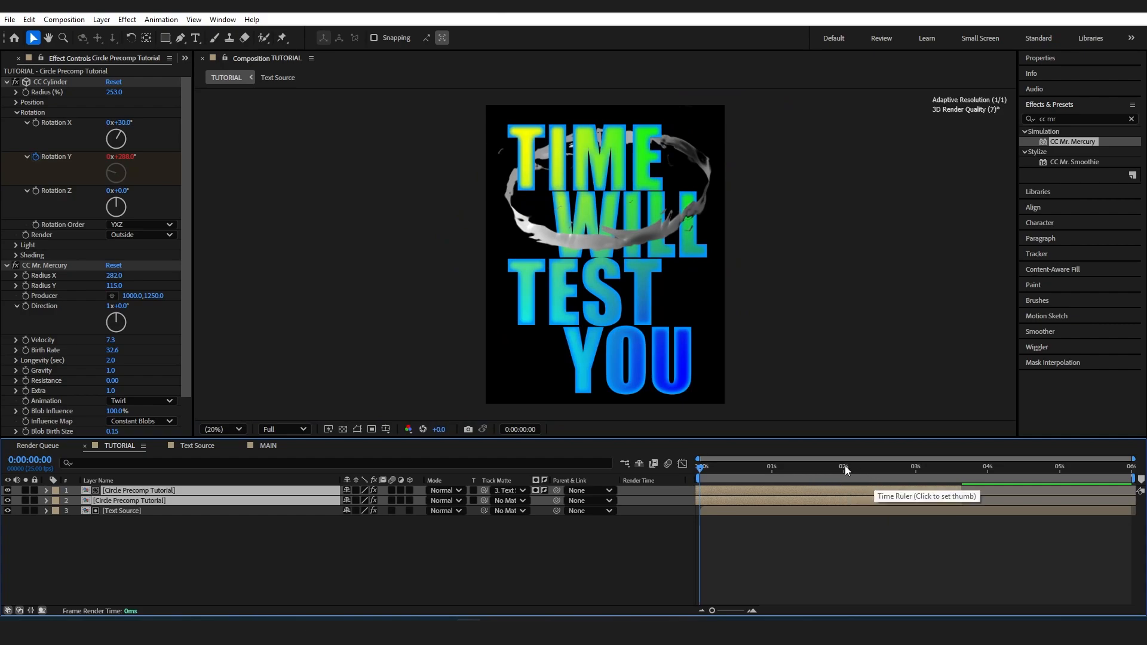
key(space)
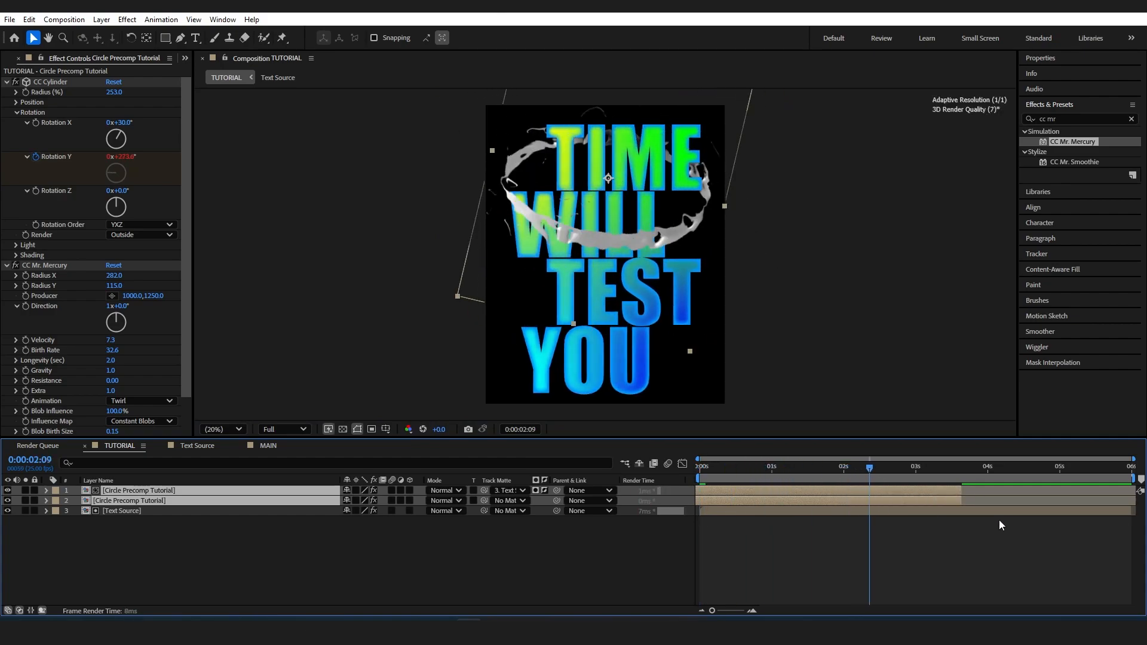
drag(962, 501, 1133, 502)
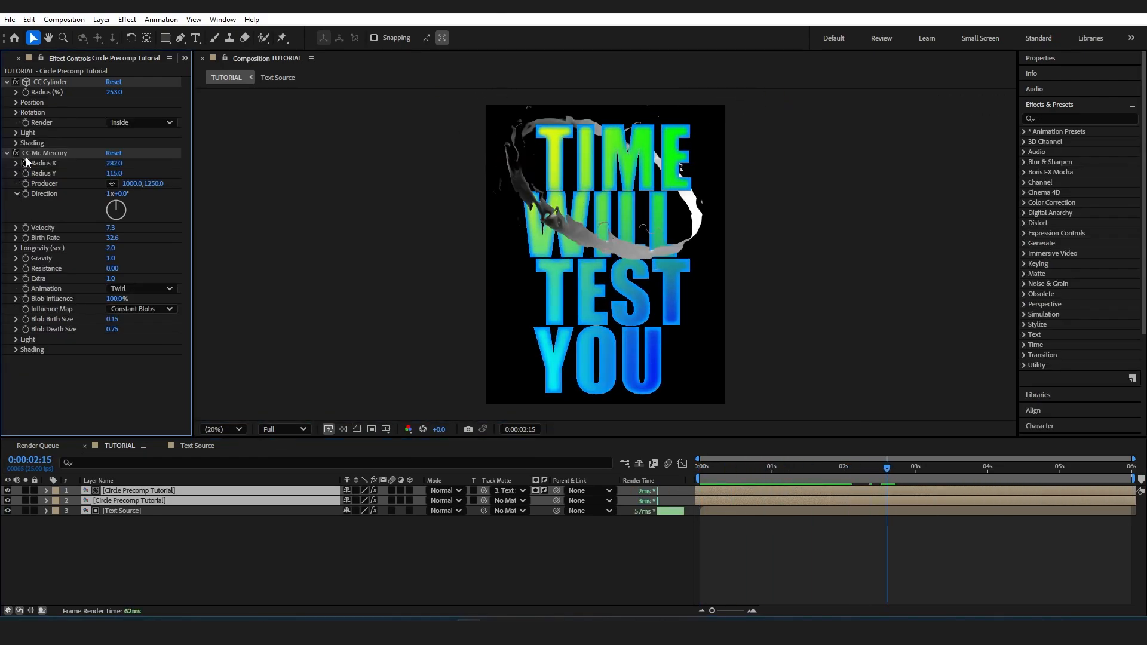
- Preview the liquid ring animation and scrub through its first two seconds
click(46, 154)
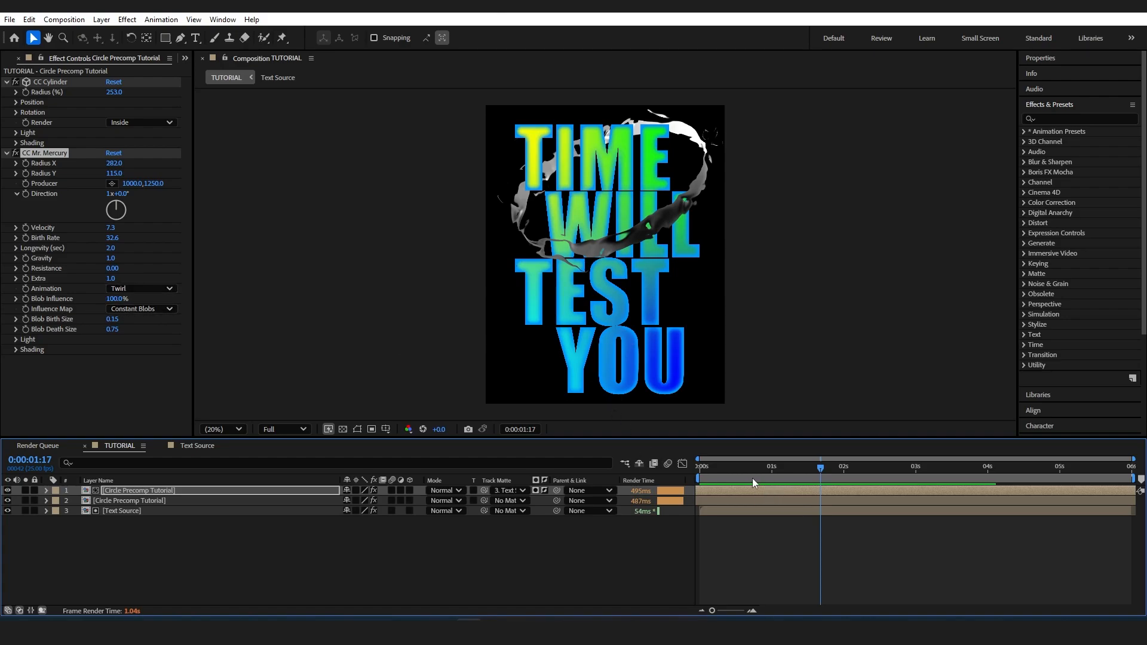
key(space)
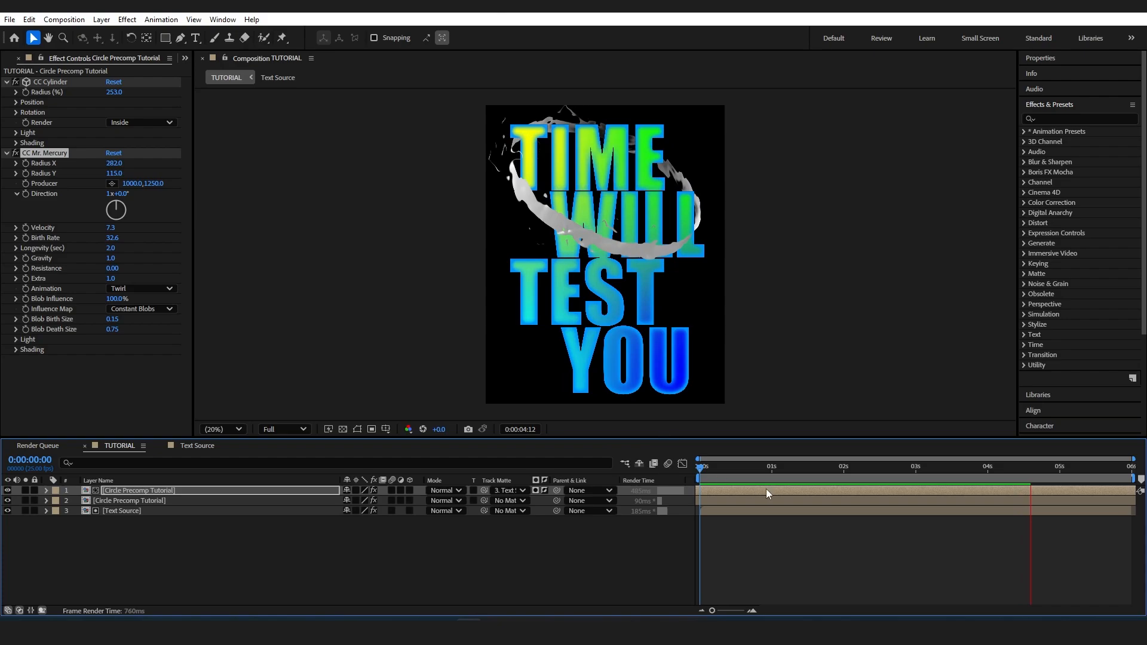
drag(712, 473, 806, 467)
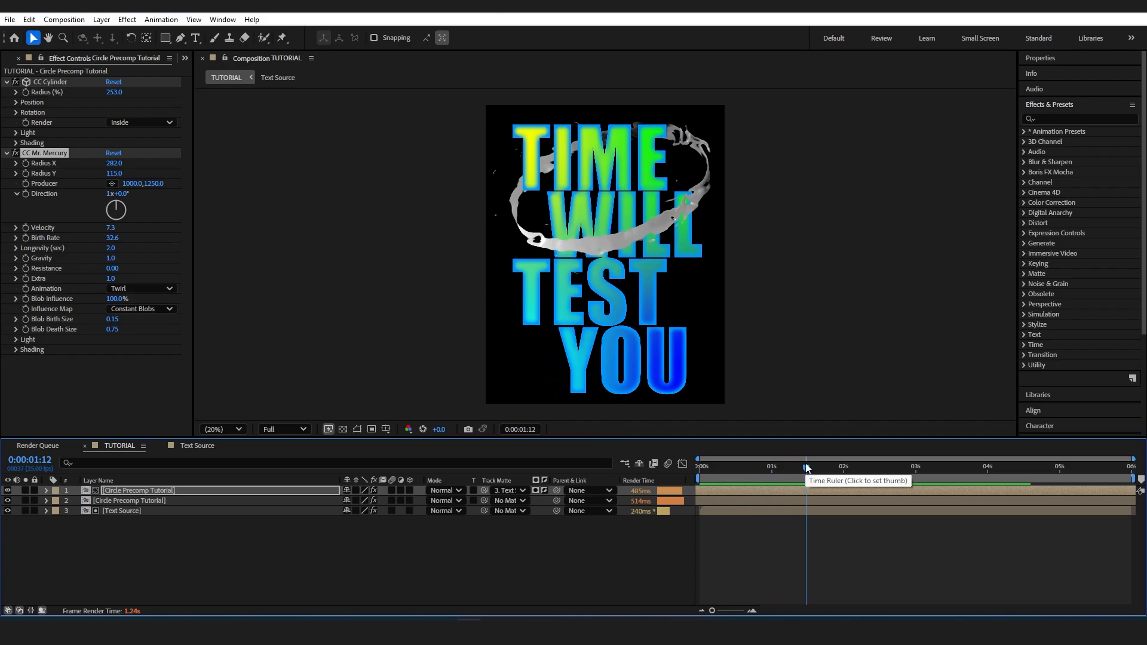
drag(806, 467, 779, 460)
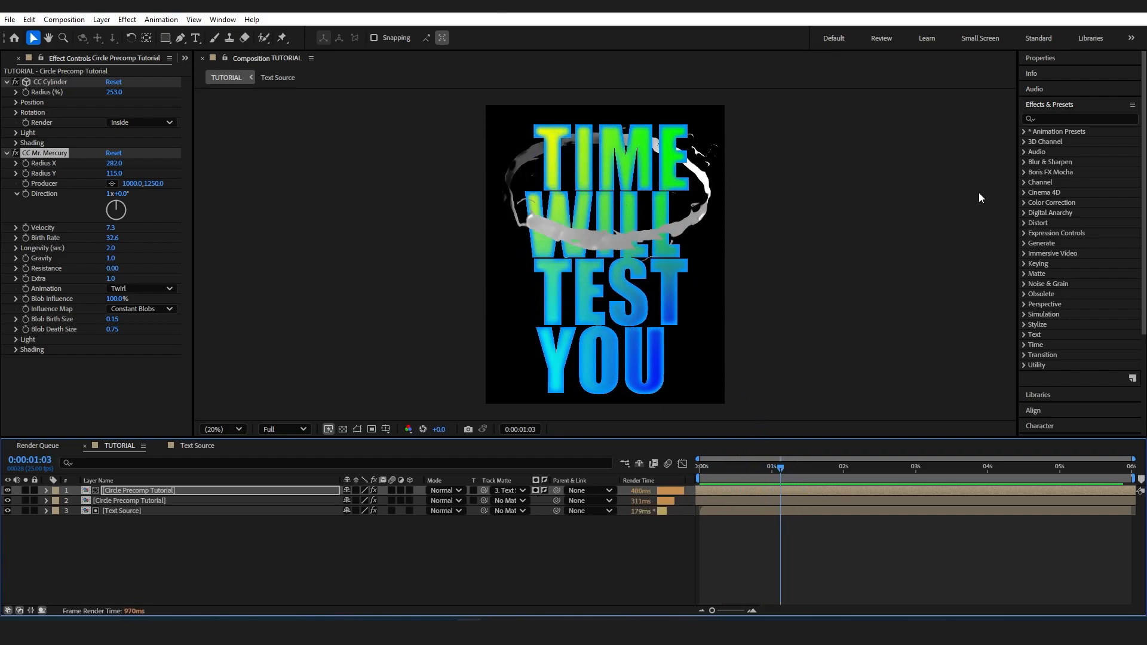
- Apply 4-Color Gradient to the inside ring, with Color 1 crimson, Color 2 purple, Color 3 light purple and Point 2 at 300, 1380
click(1056, 119)
click(1057, 118)
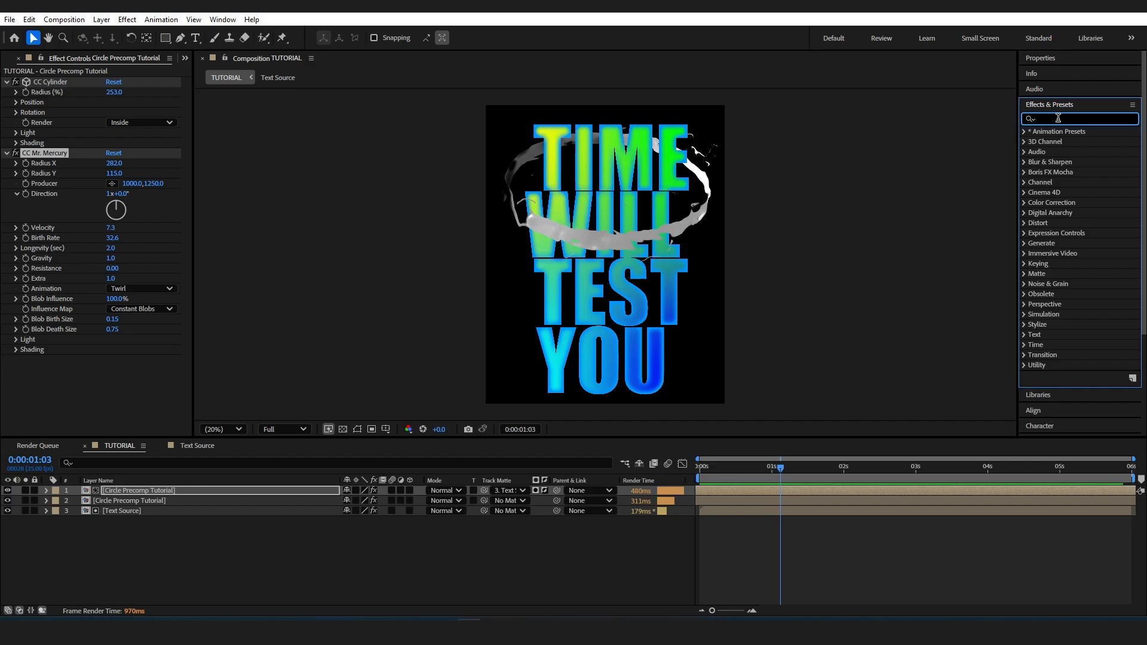
text(4)
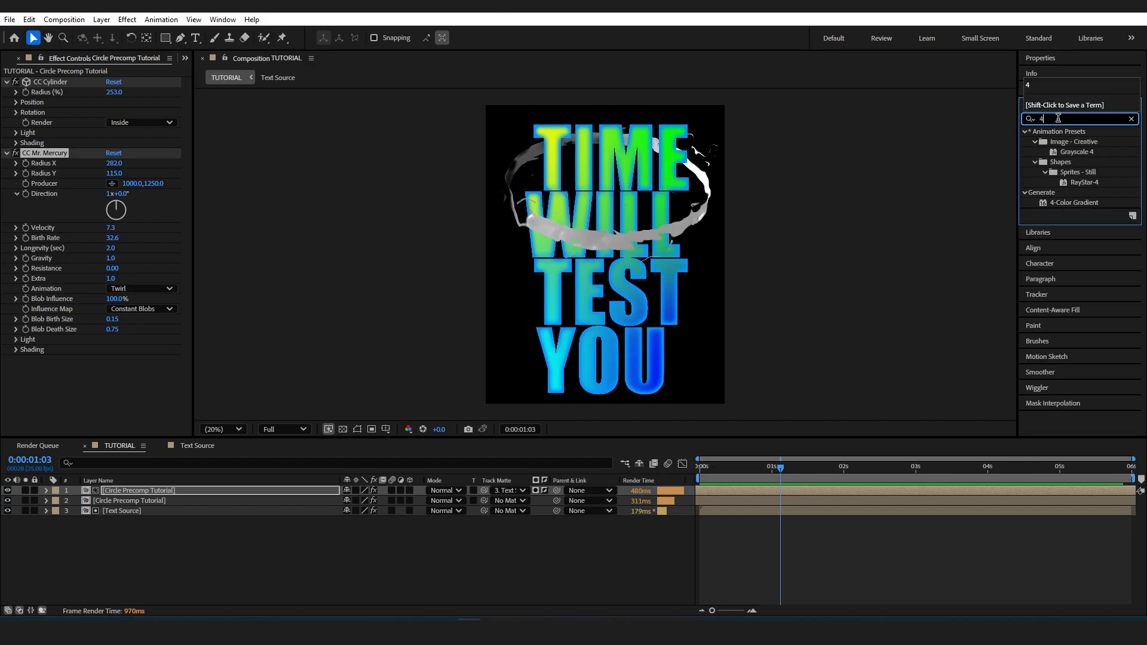
drag(1090, 202, 131, 389)
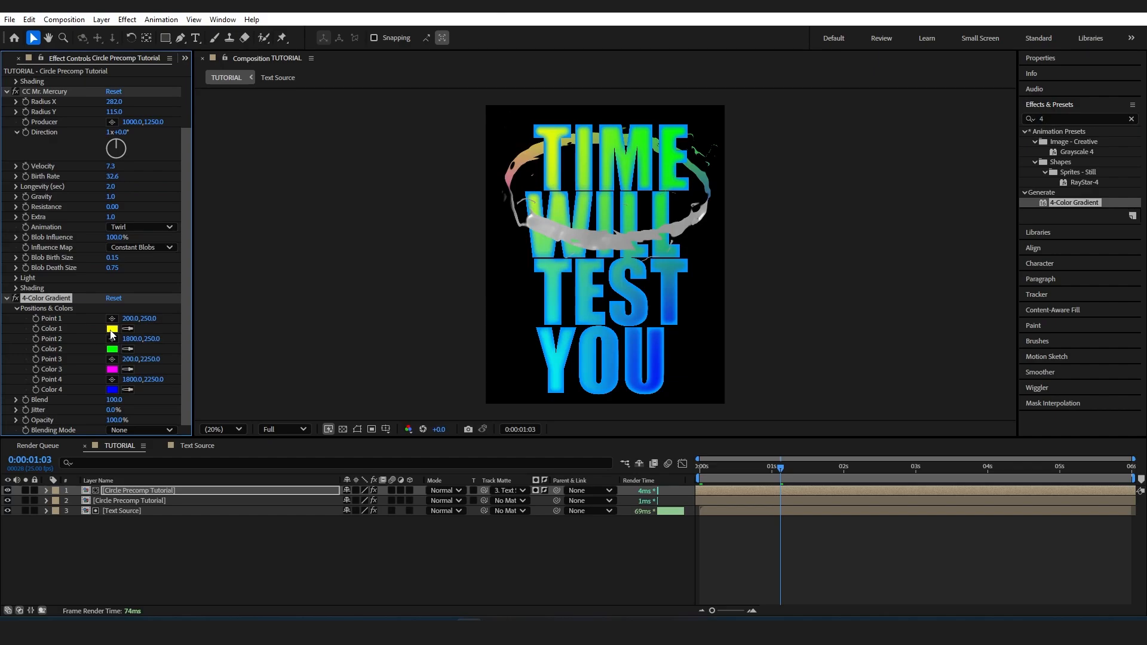
click(112, 329)
click(604, 254)
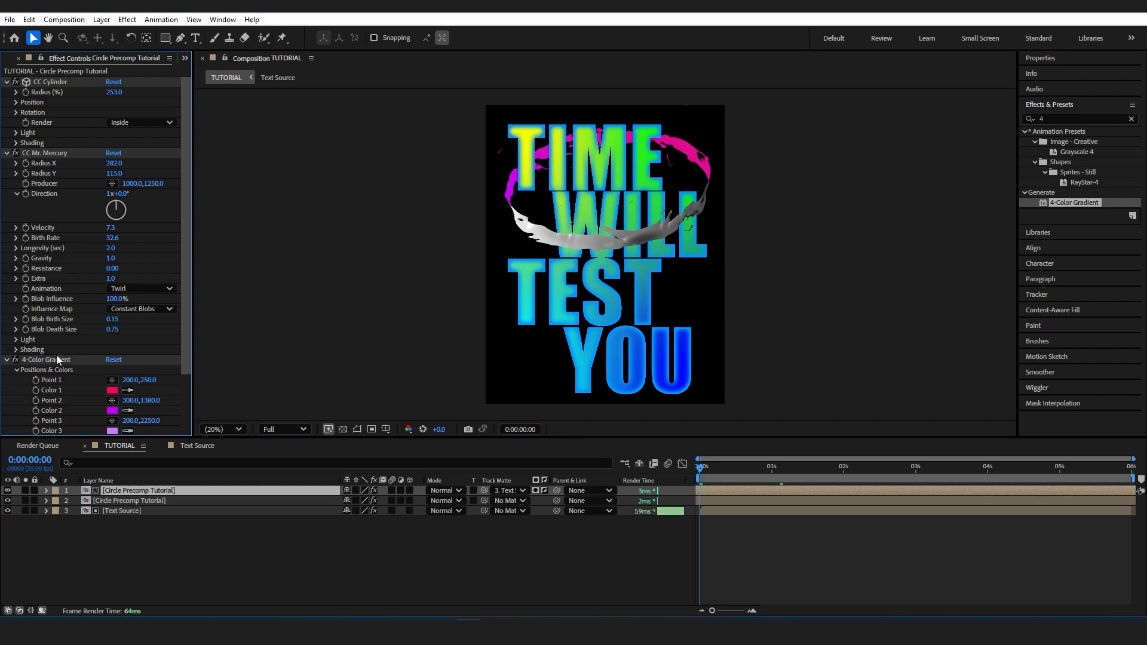
- Copy the 4-Color Gradient effect from the inside ring layer to the outside ring layer and preview the coloured ring
click(58, 358)
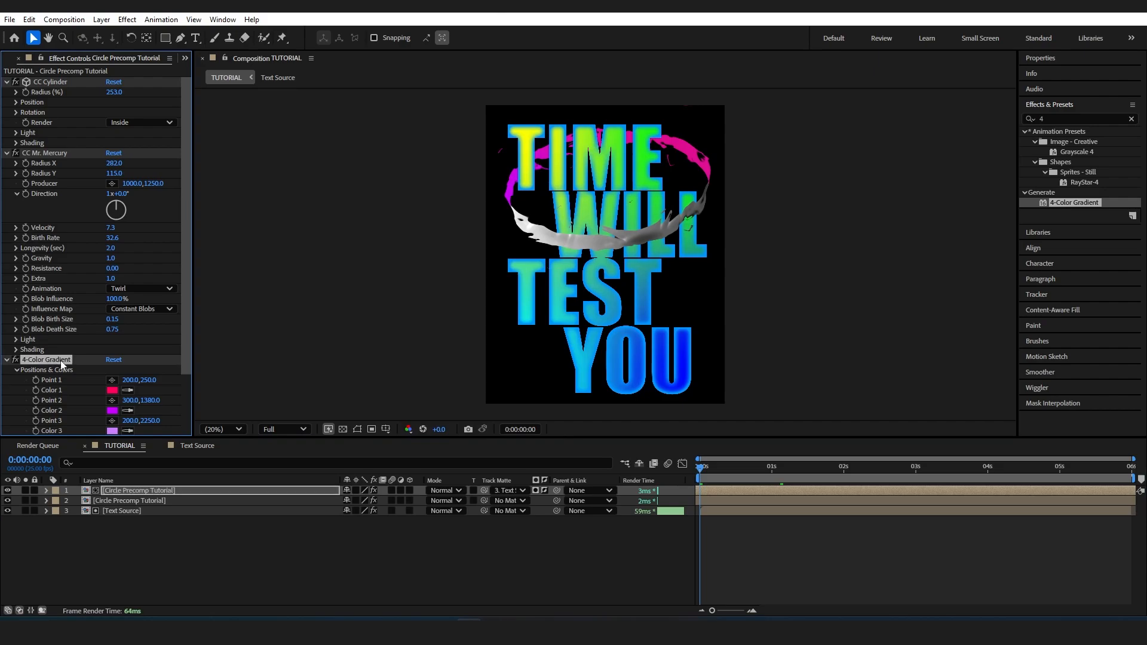
click(99, 500)
click(66, 387)
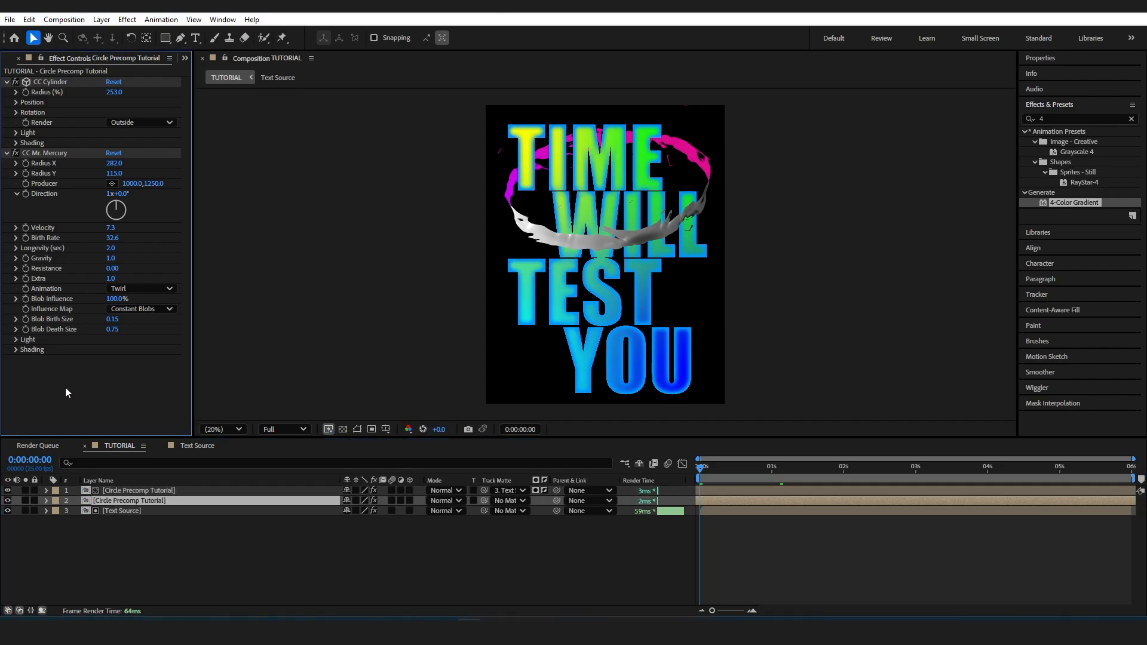
key(ctrl+v)
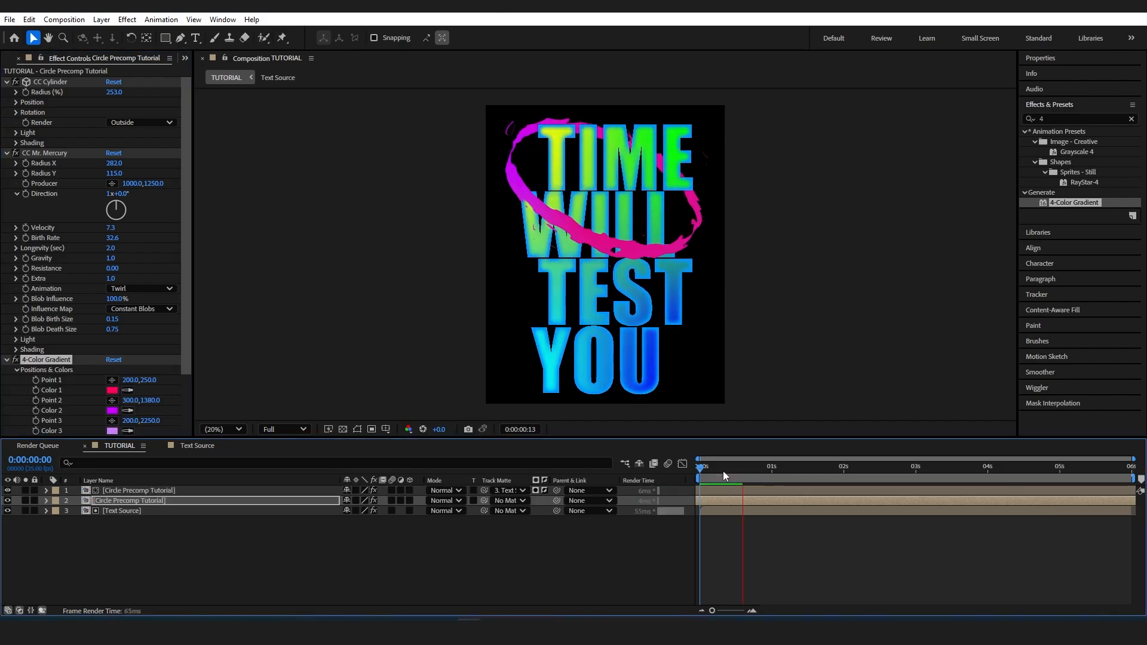
mouse_move(718, 467)
mouse_down()
mouse_move(701, 467)
mouse_move(721, 473)
mouse_move(711, 475)
mouse_up()
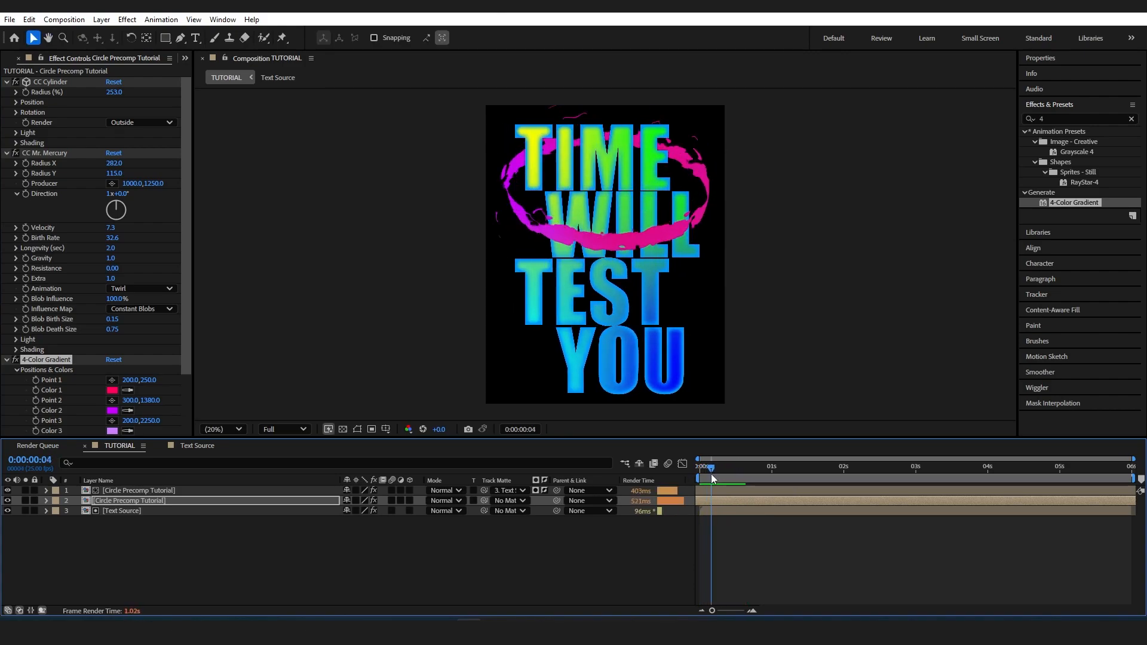
- Apply Turbulent Displace to the inside ring layer, drive its Evolution with the expression time*100, and preview the result
click(1023, 120)
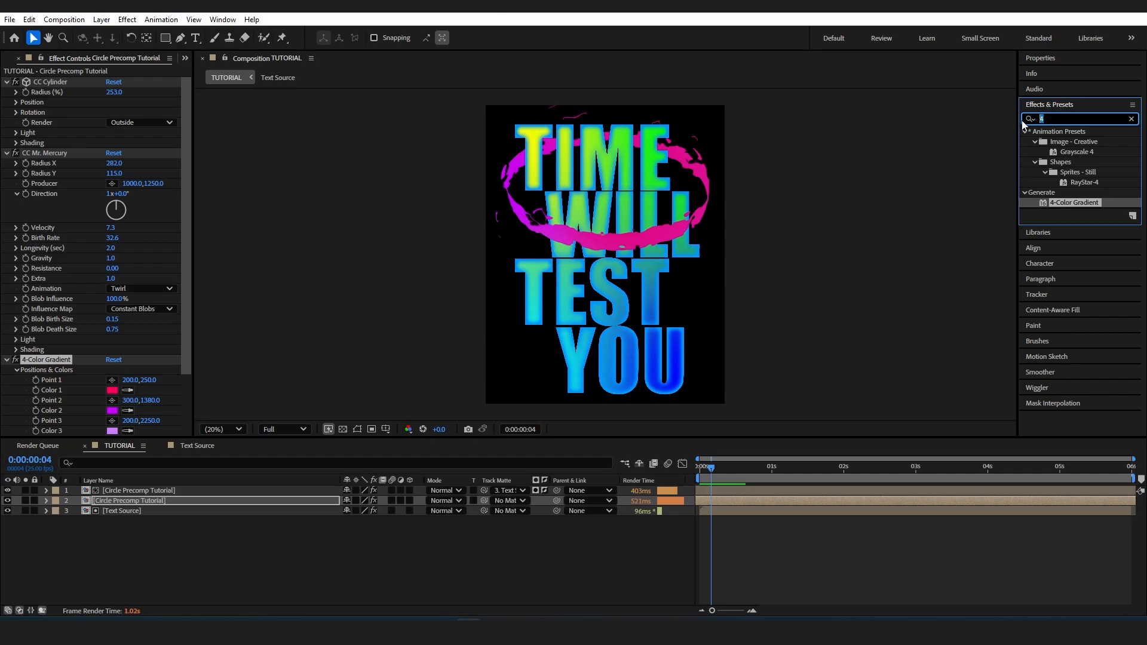
text(turb)
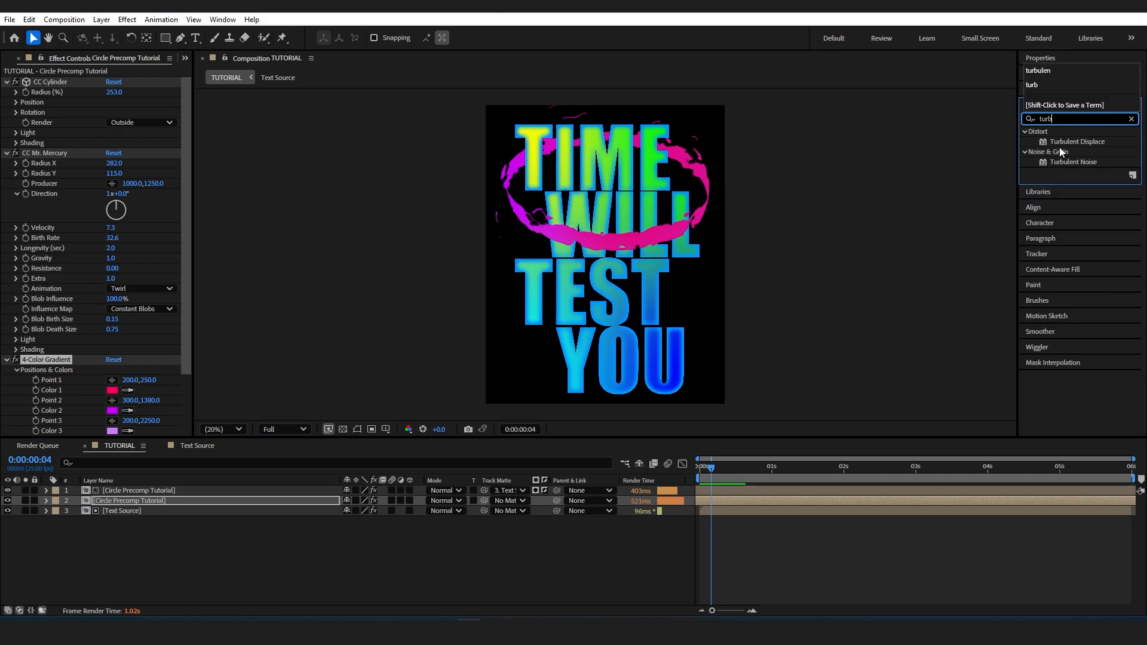
drag(1067, 142, 126, 491)
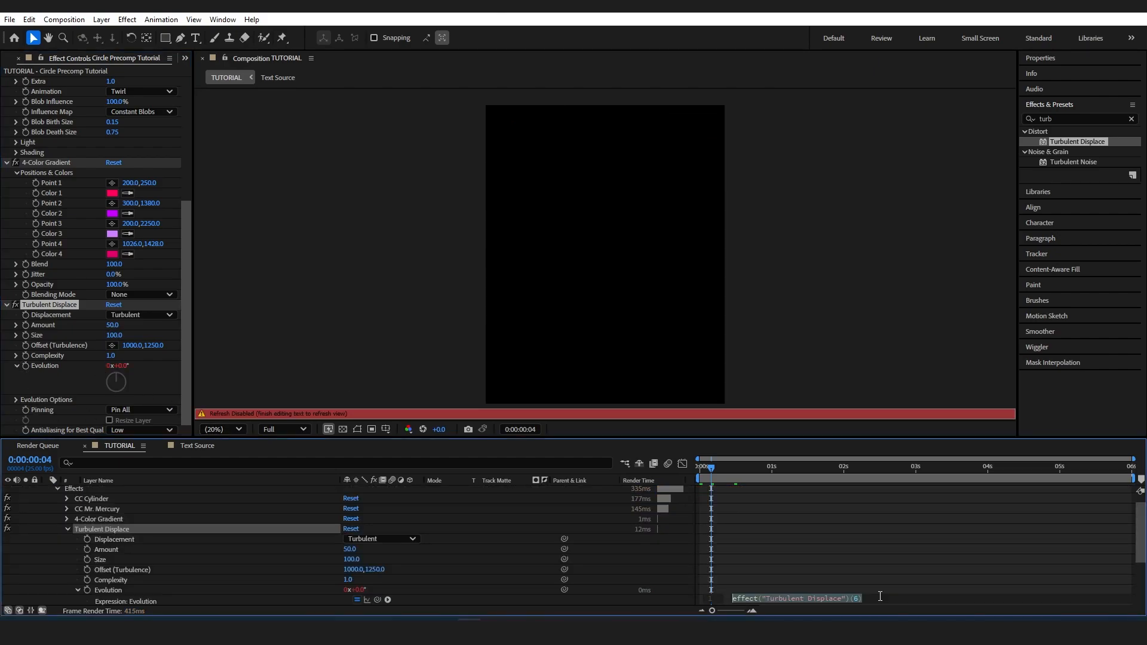
text(time*100)
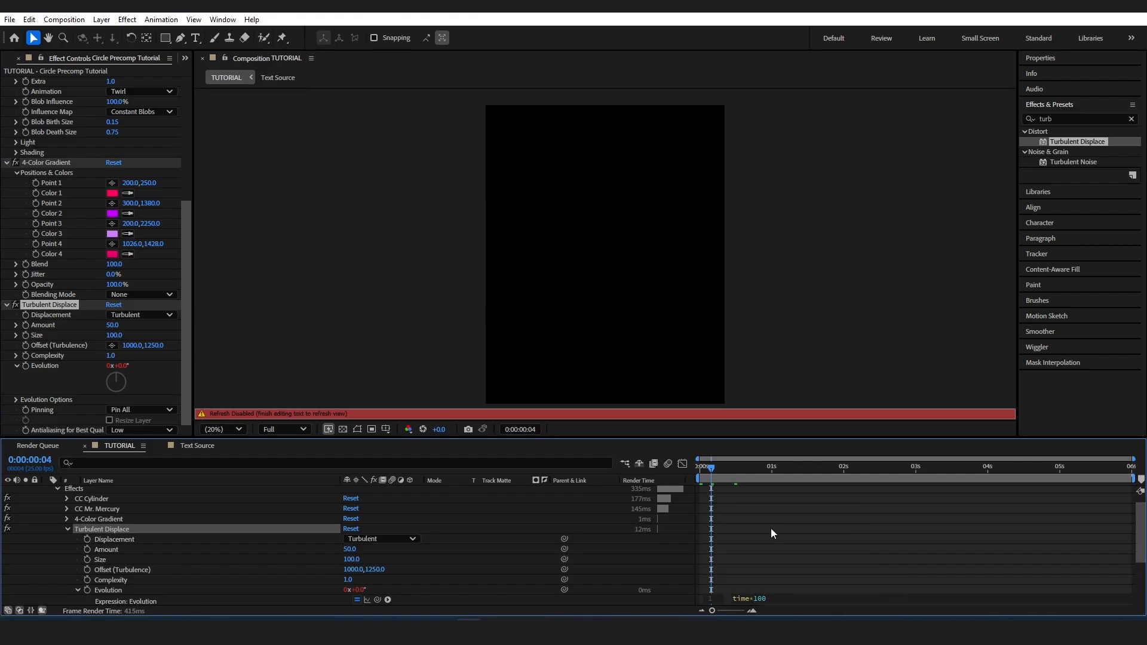
click(771, 528)
key(space)
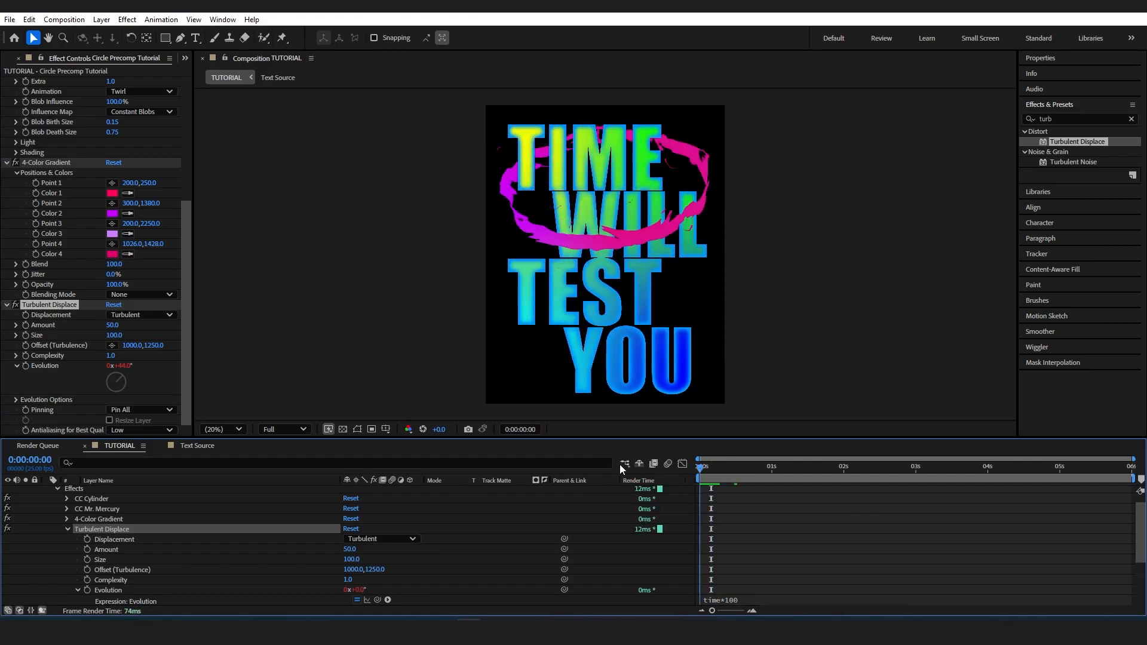
- Copy the Turbulent Displace effect from the inside ring layer to the outside ring layer and scrub through the animation
click(55, 304)
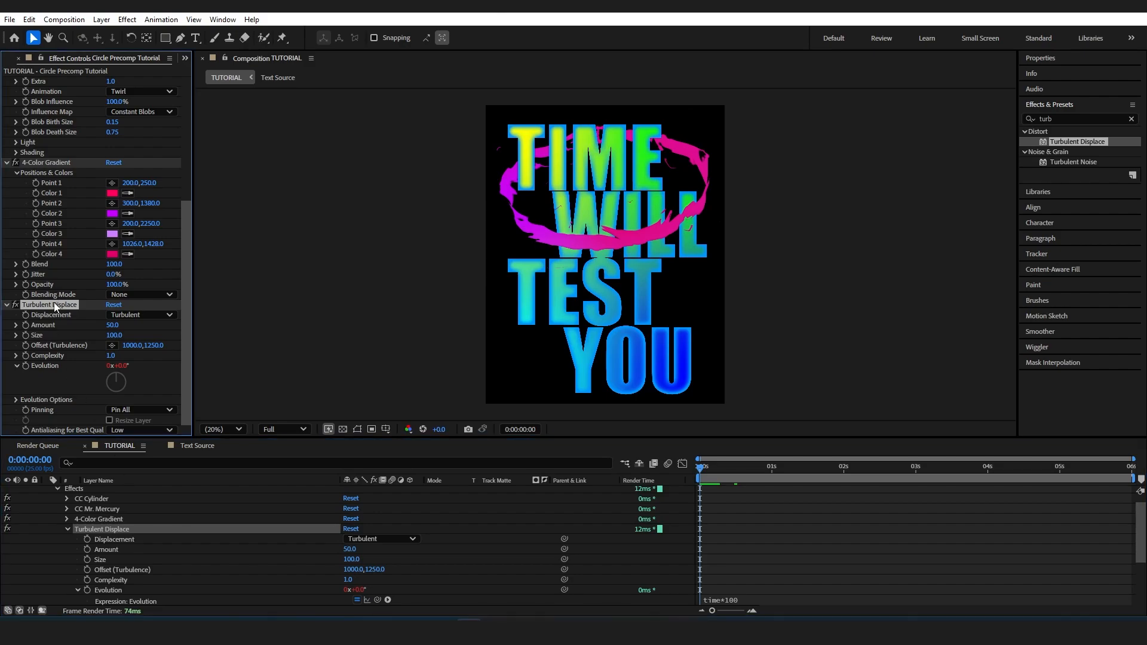
drag(1140, 534, 1139, 518)
click(48, 490)
click(108, 501)
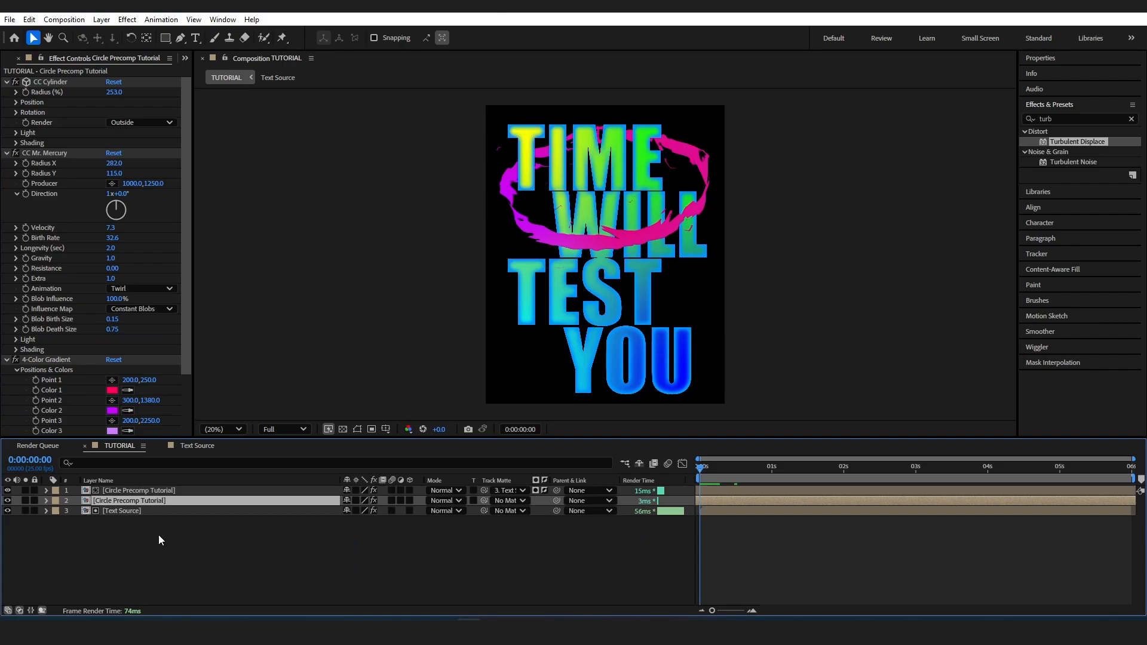
click(784, 476)
drag(786, 478, 671, 478)
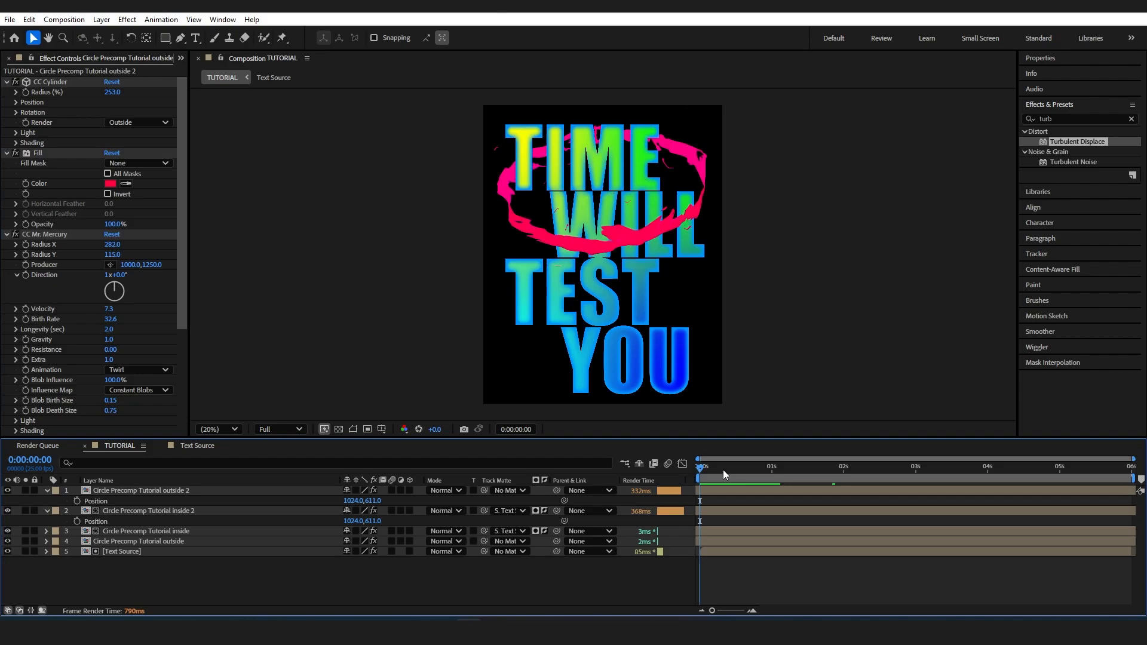
- Examine the Fill, CC Mr. Mercury and Turbulent Displace effects on the duplicated inside and outside rings, and preview the doubled liquid
click(706, 478)
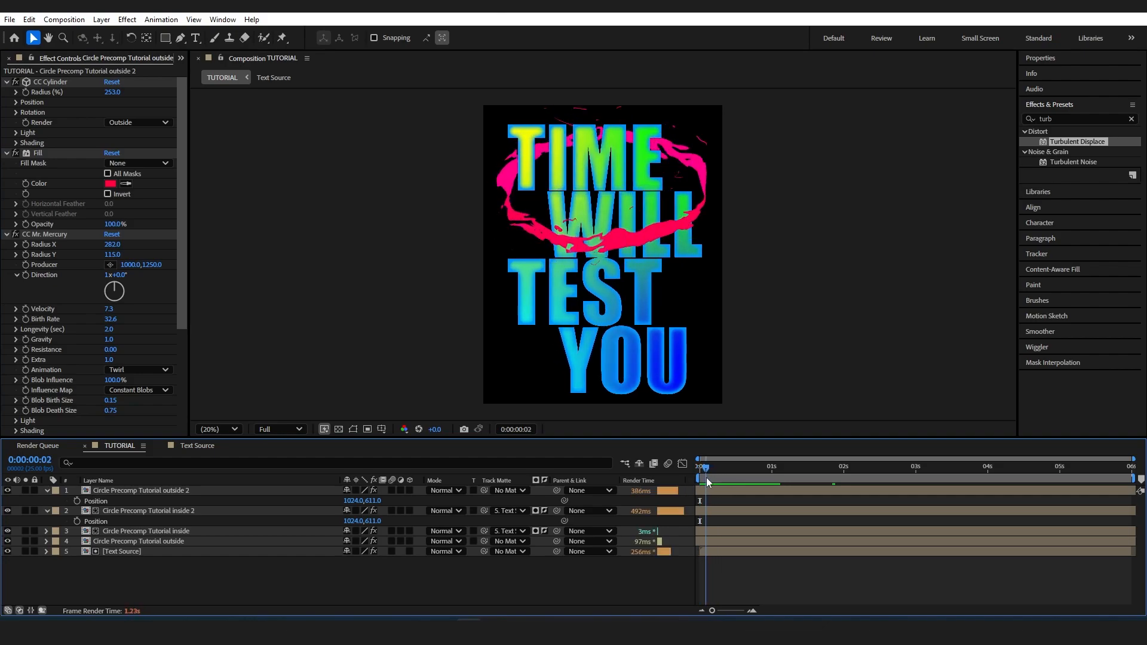
drag(706, 478, 600, 480)
click(133, 511)
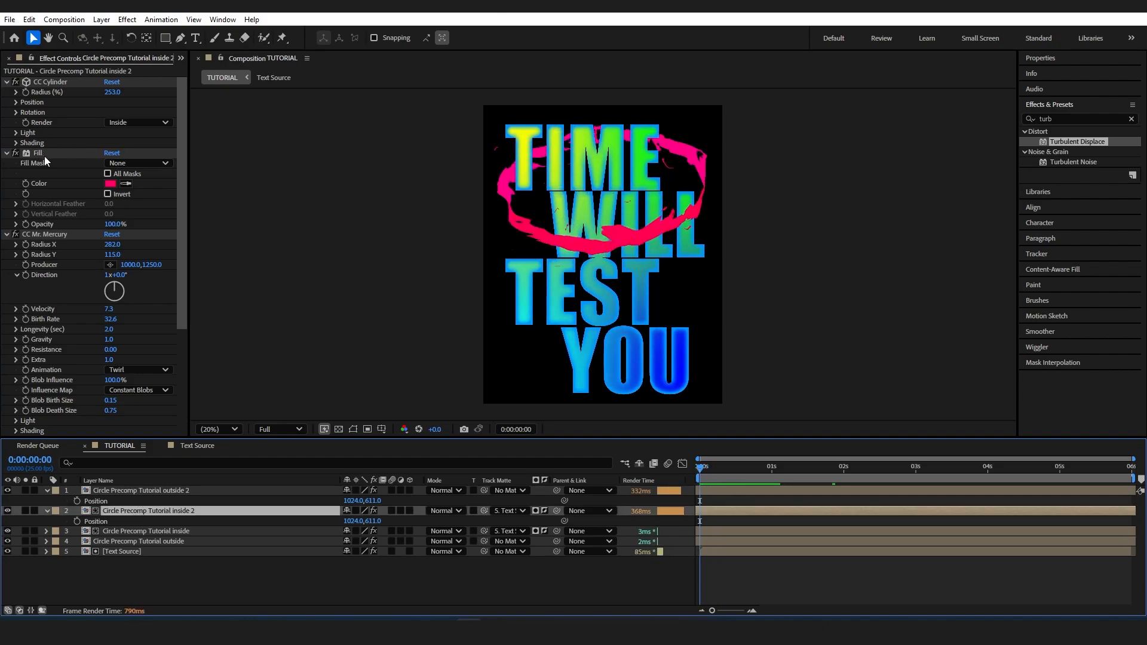
drag(187, 214, 184, 338)
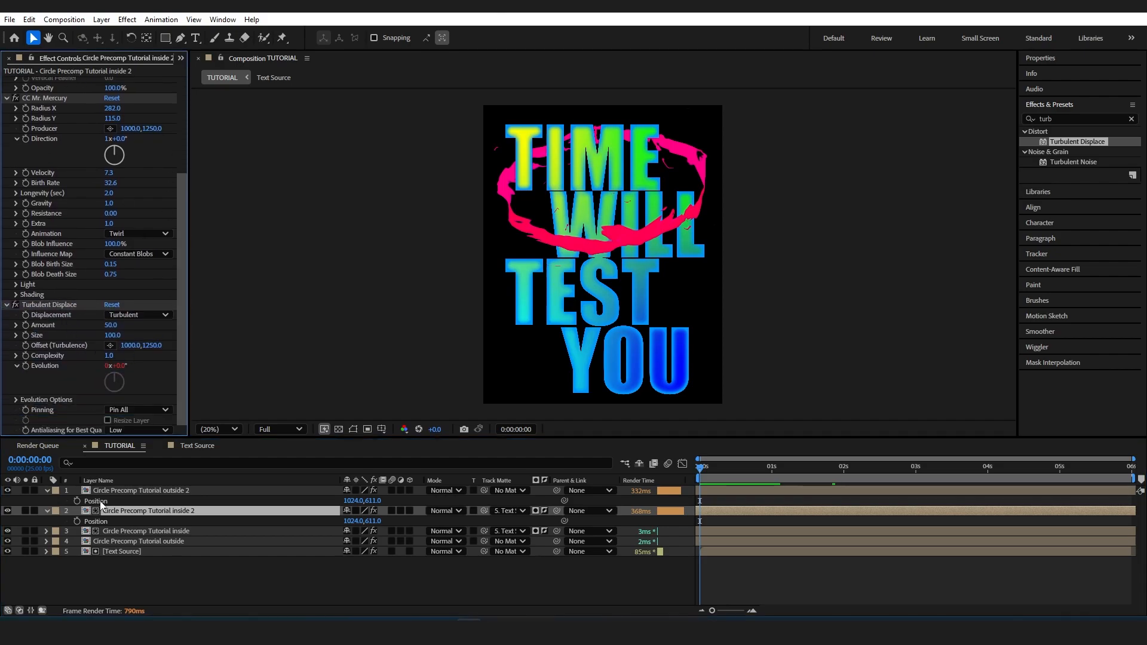
click(137, 491)
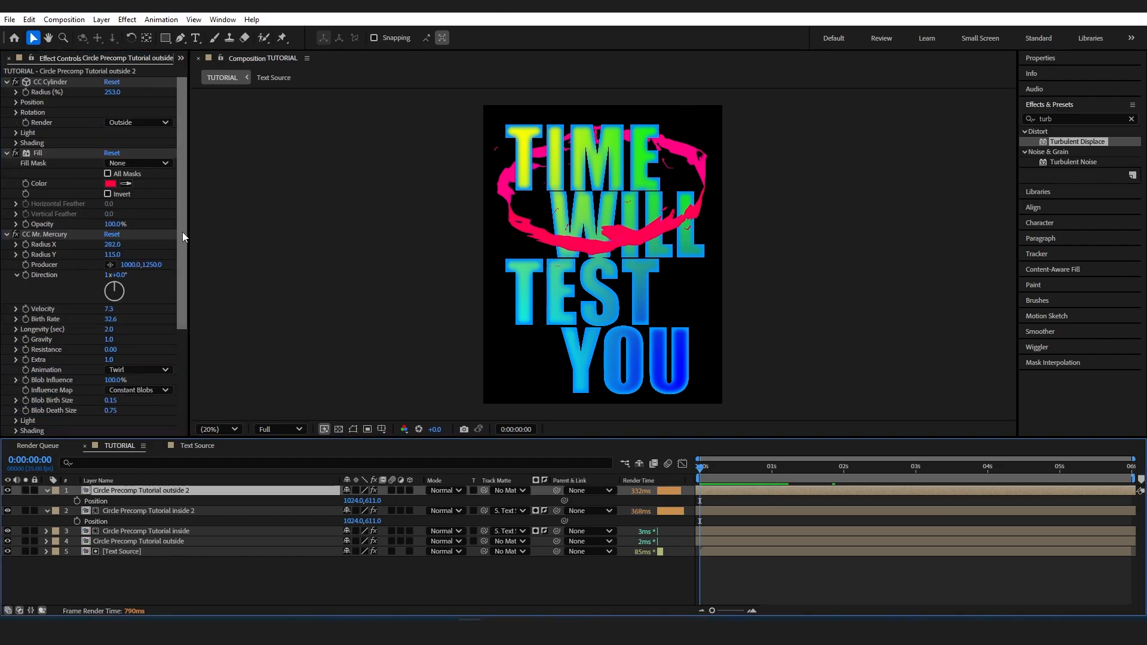
drag(181, 232, 191, 336)
shift+click(162, 512)
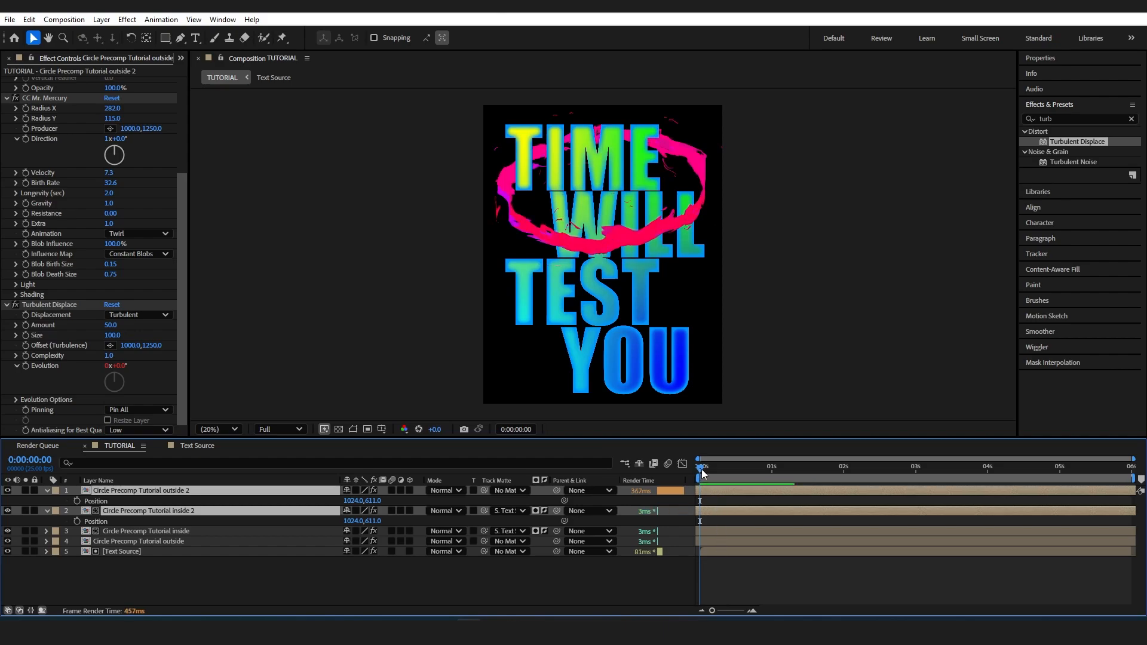
key(space)
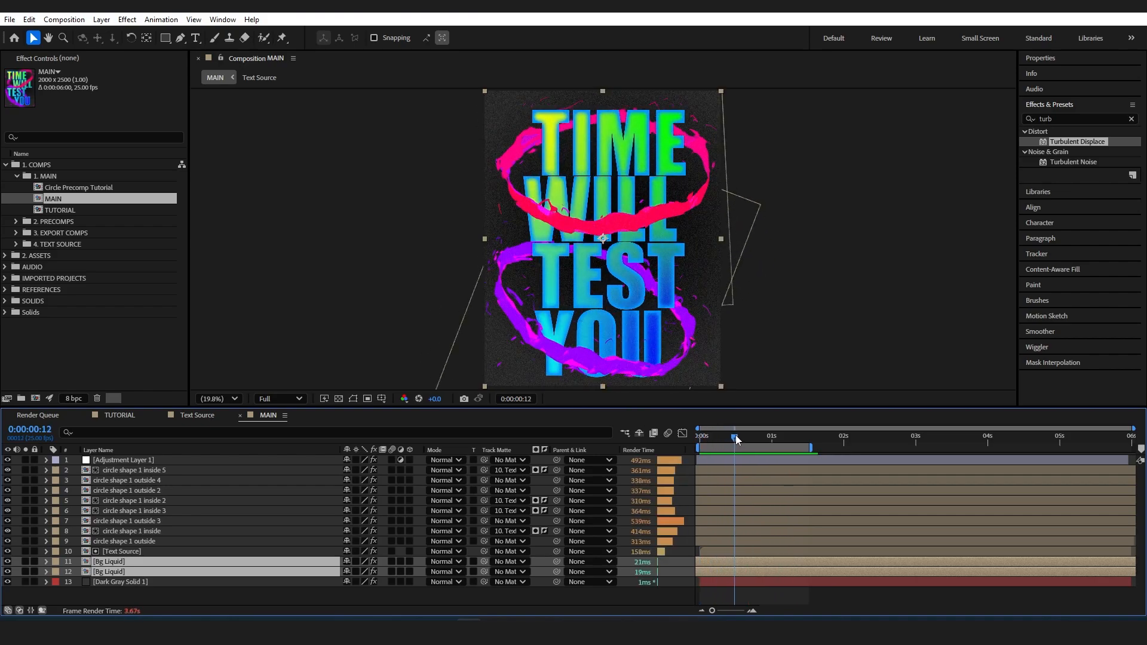
- Open the Bg Liquid precomp from the MAIN composition and inspect the CC Burn Film effect on Shape Layer 1
key(space)
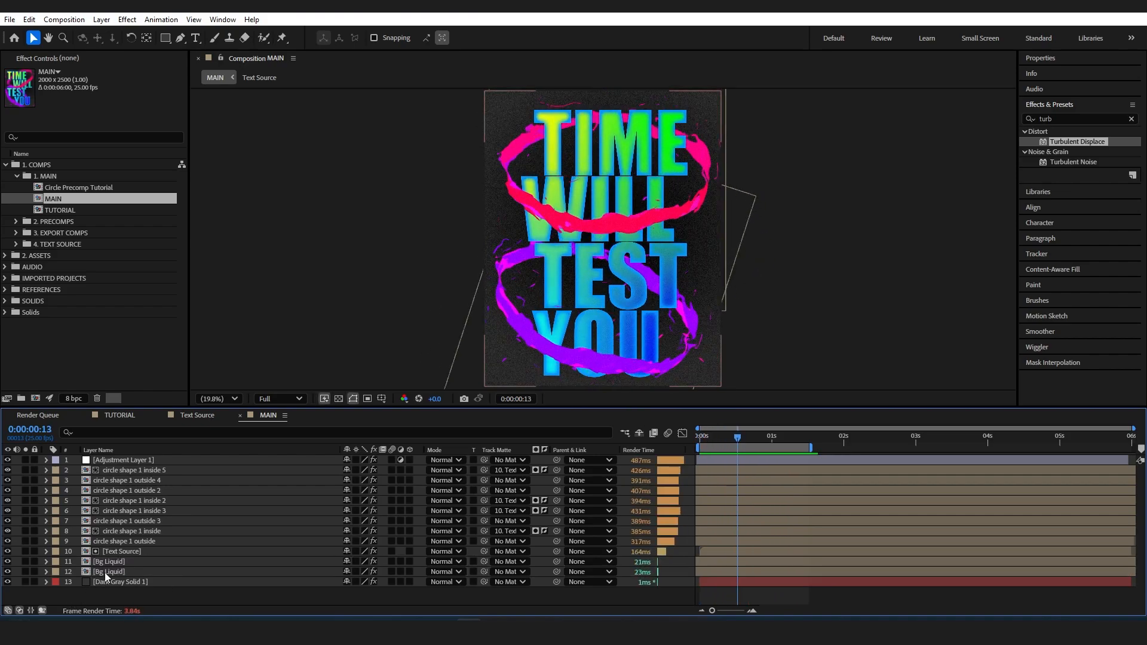
double_click(105, 572)
drag(745, 438, 480, 137)
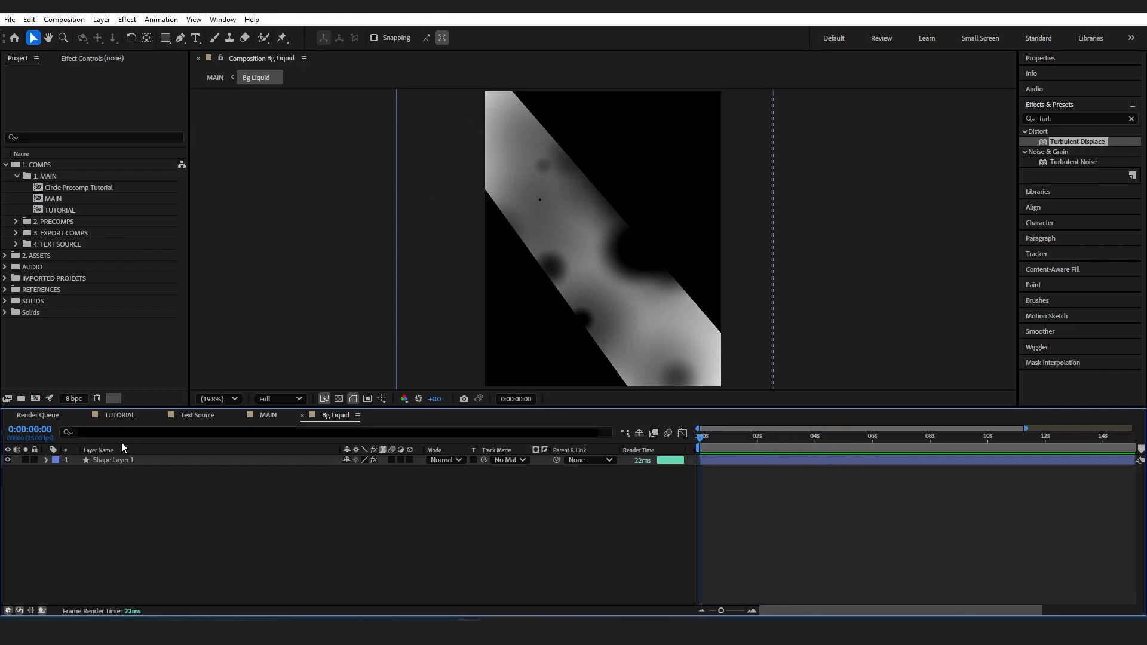
click(150, 461)
click(99, 58)
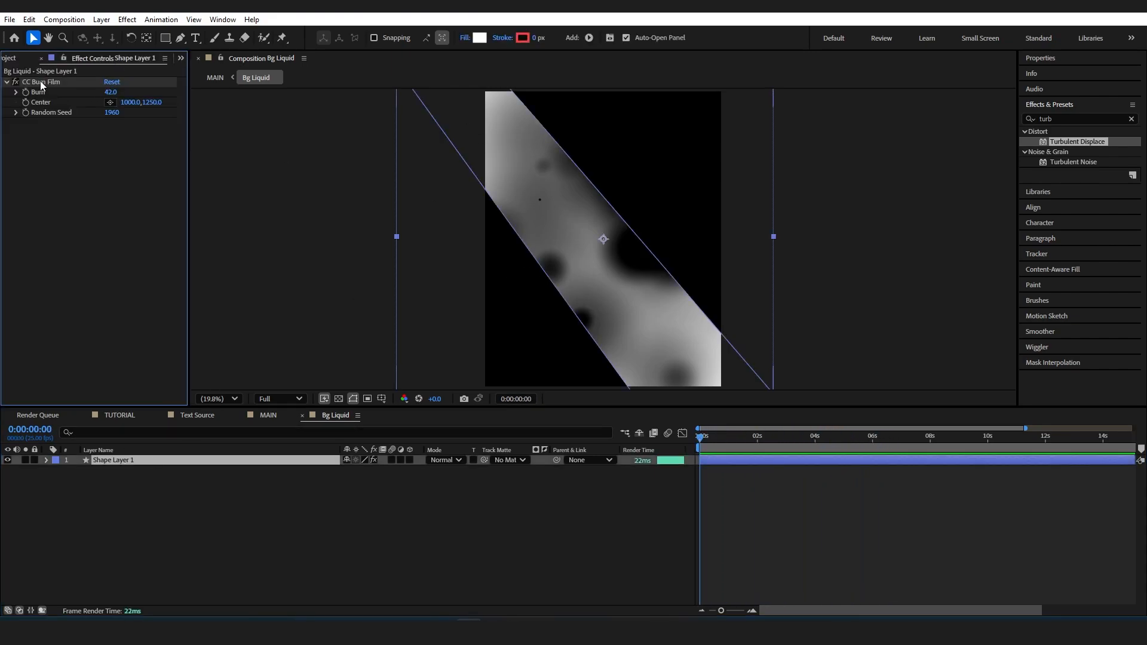
- Return to the MAIN composition and inspect the CC Mr. Mercury settings on the lower Bg Liquid layer
click(269, 416)
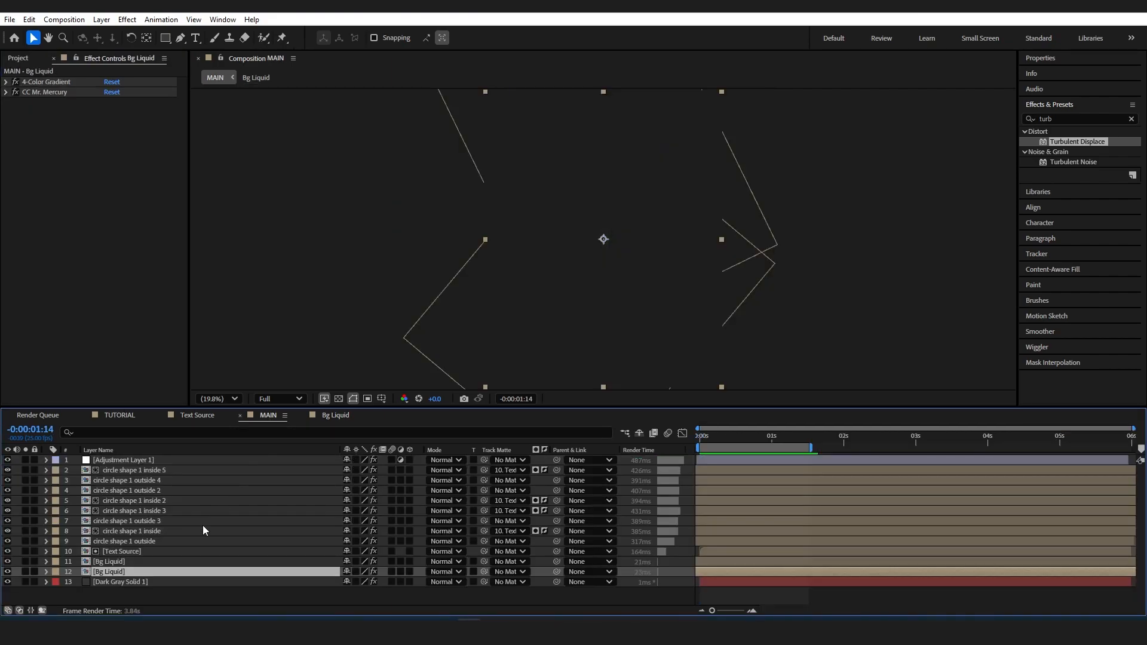
click(710, 439)
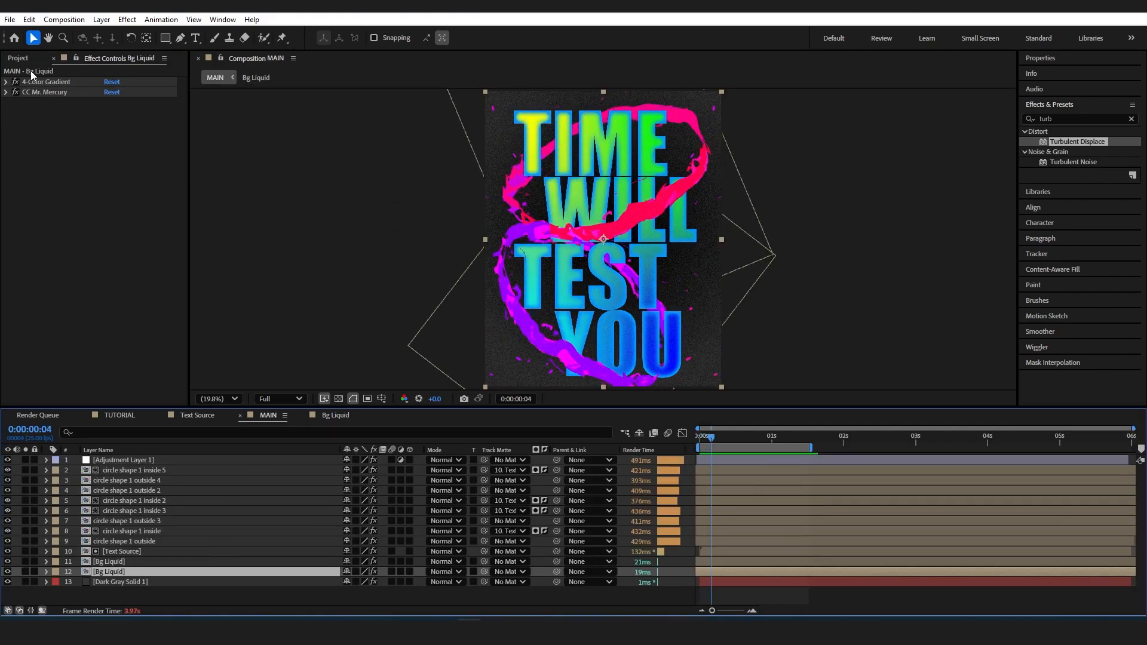
click(6, 93)
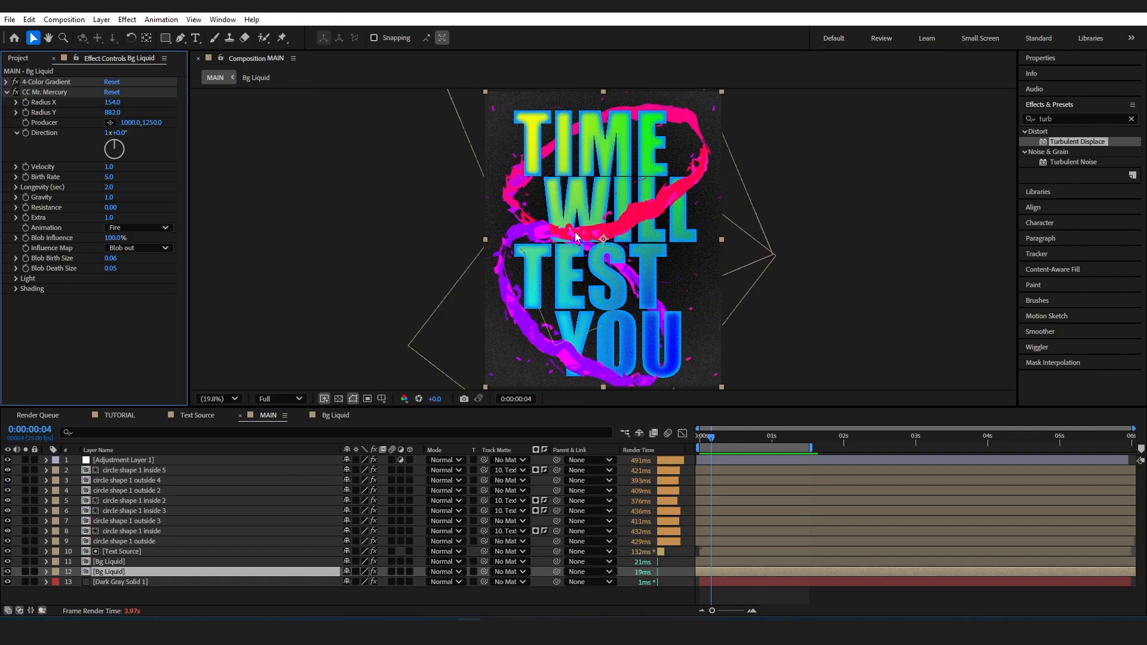
- Inspect the Add Grain effect on the adjustment layer and preview the MAIN composition from the first frame
key(Home)
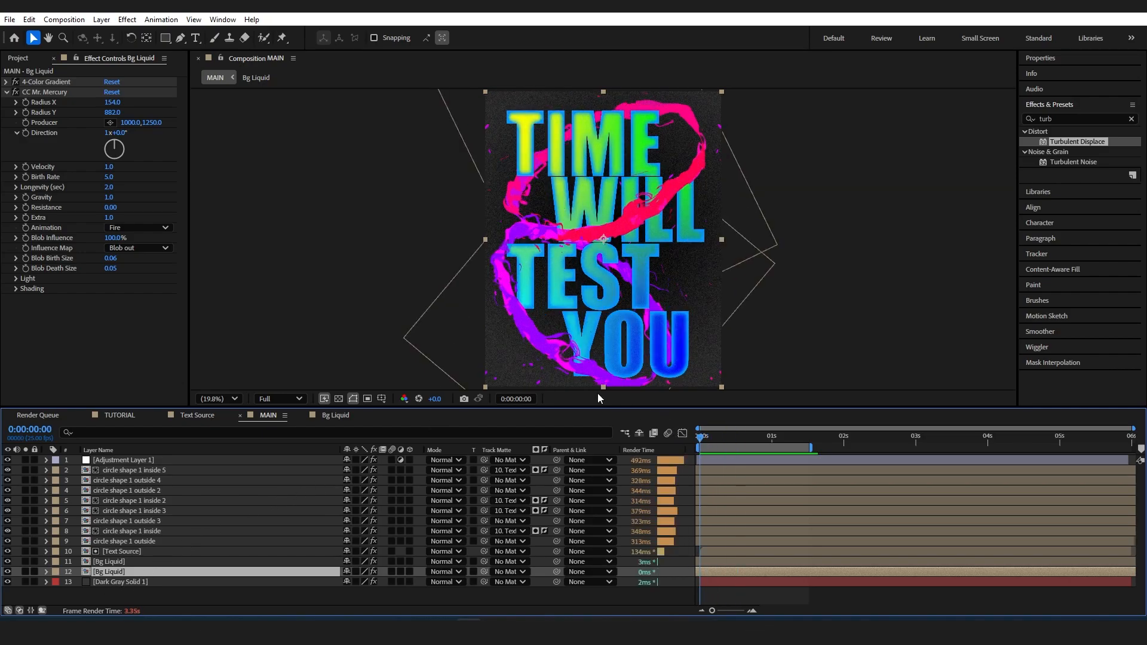
click(199, 463)
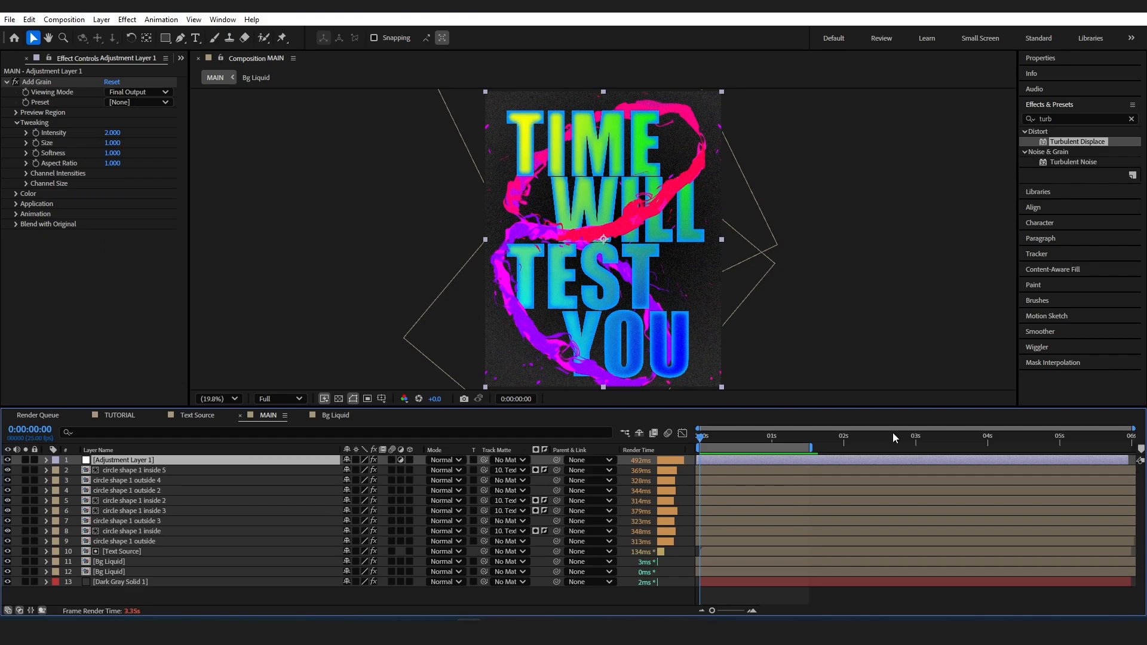
key(space)
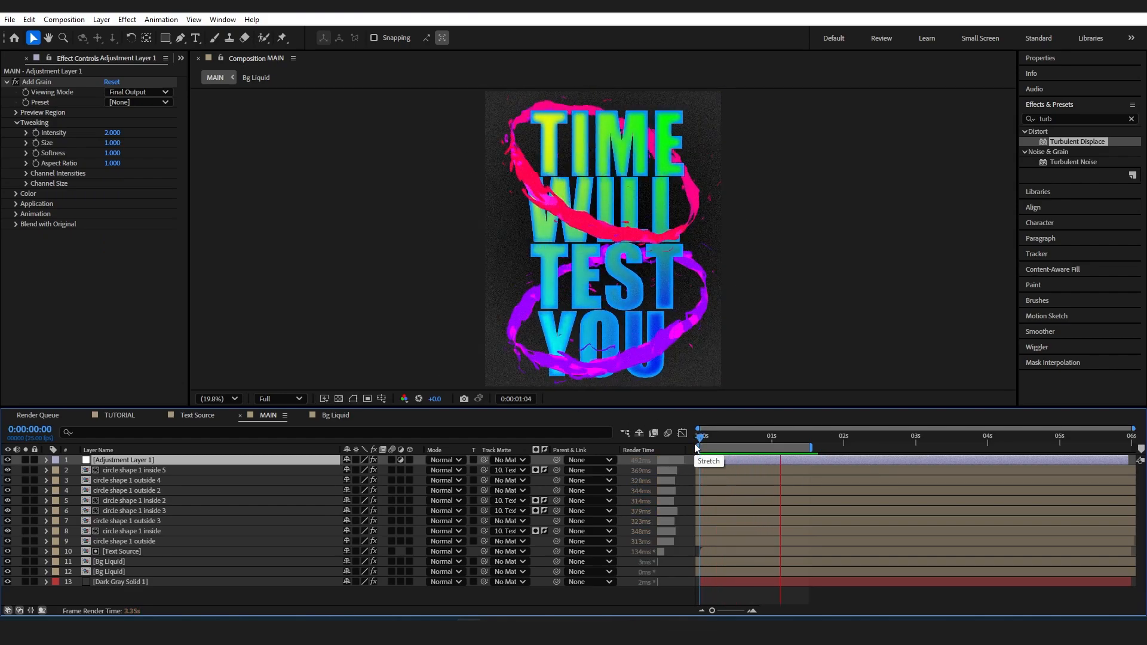